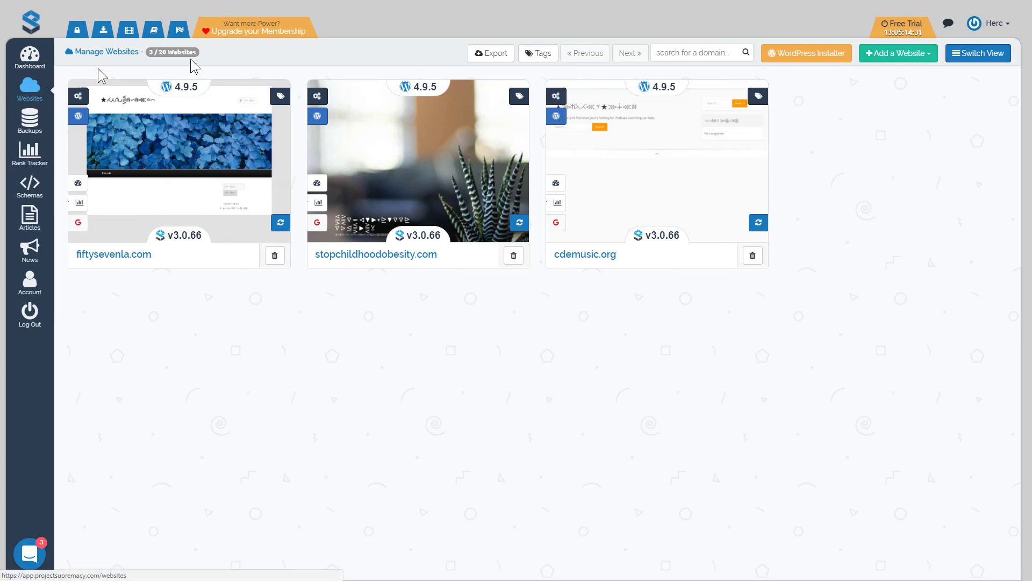
Step: Filter the website list by the Not Tagged tag and by the Not Indexed tag in turn, clearing each filter after viewing
left_click(540, 54)
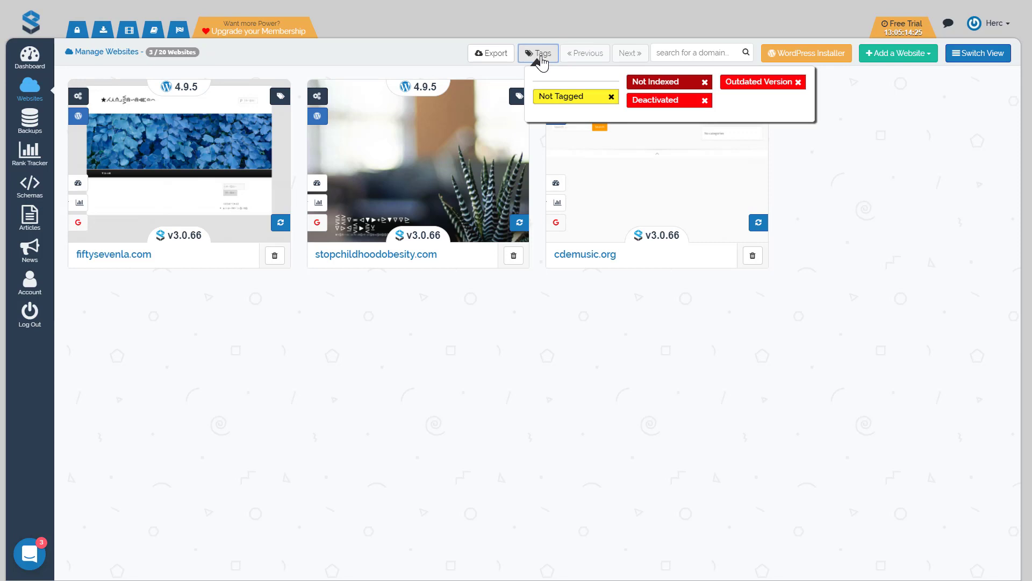
left_click(565, 110)
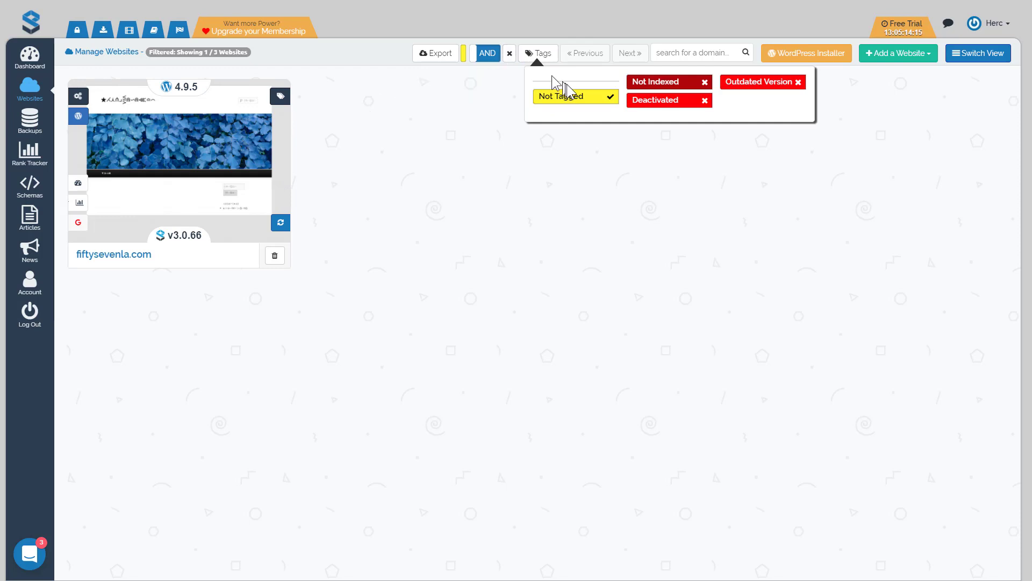
left_click(588, 105)
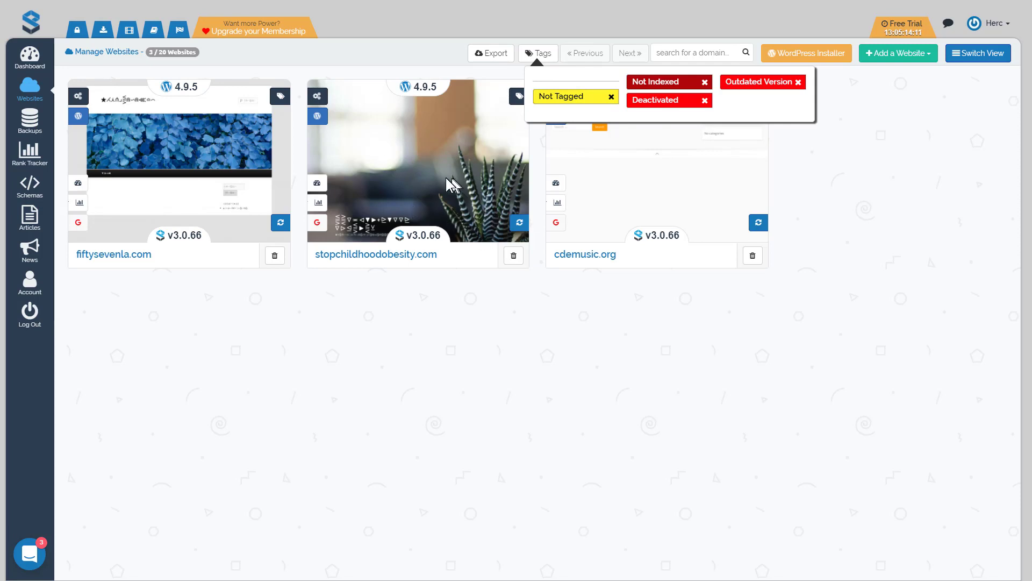
left_click(664, 92)
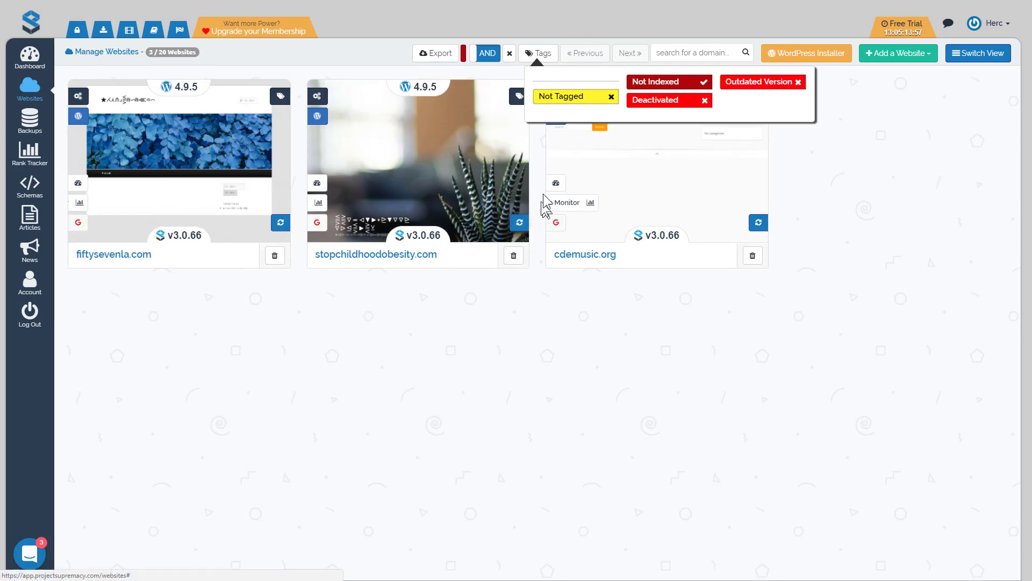
left_click(654, 83)
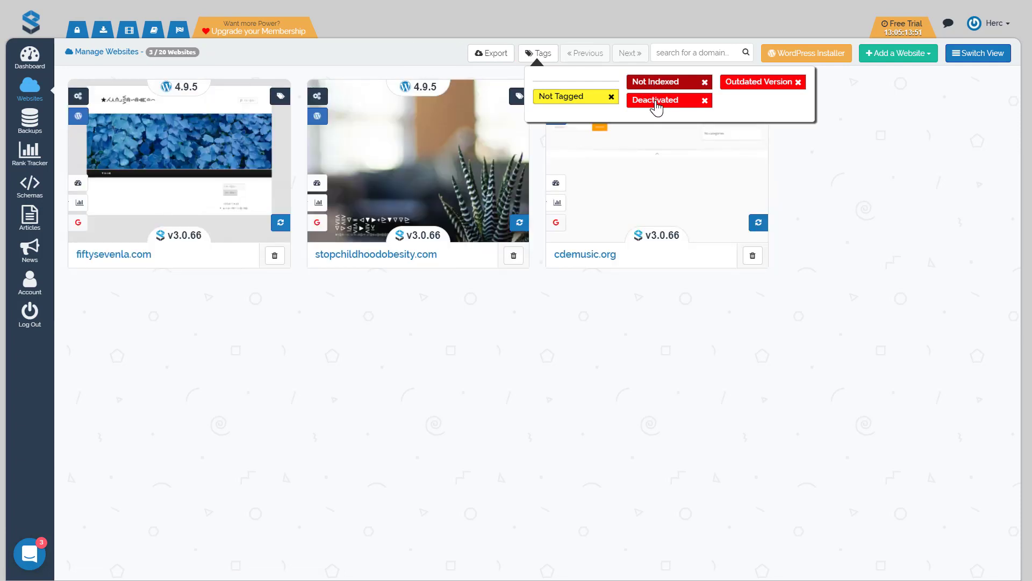
Step: Check the website list filtered by Deactivated and by Outdated Version in turn, clearing each filter and closing the tag list
left_click(656, 106)
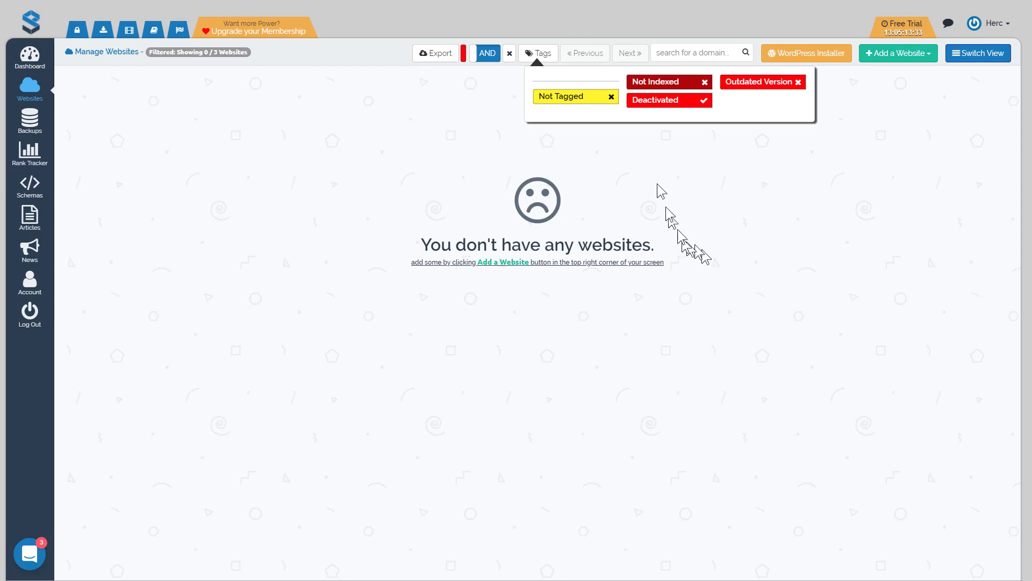
left_click(649, 105)
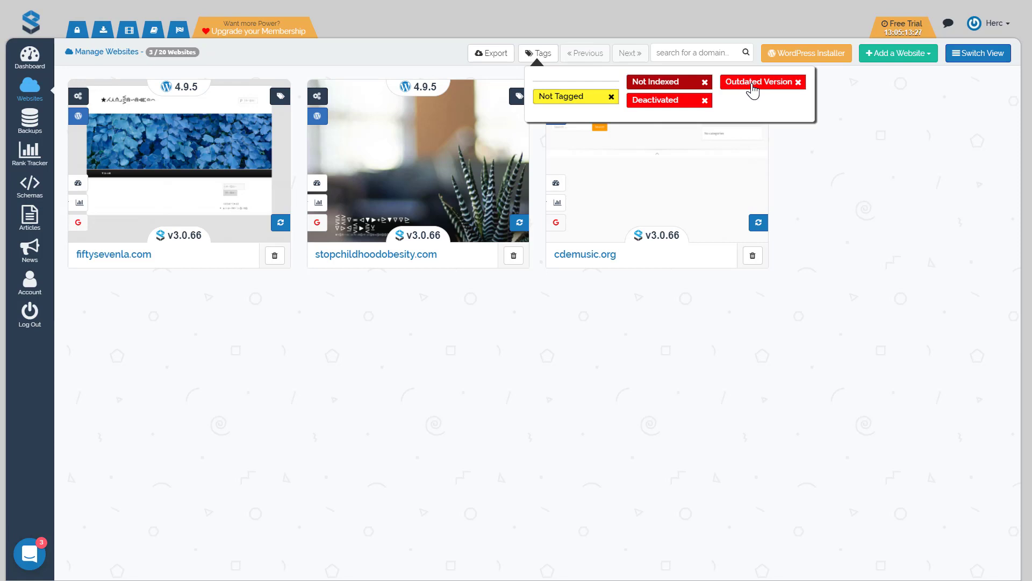
left_click(753, 85)
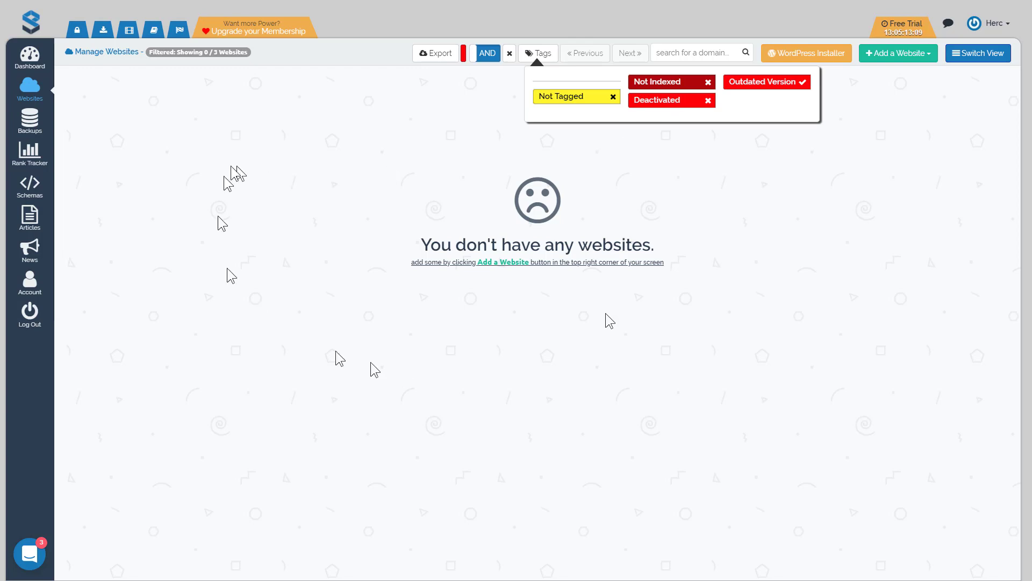
left_click(753, 87)
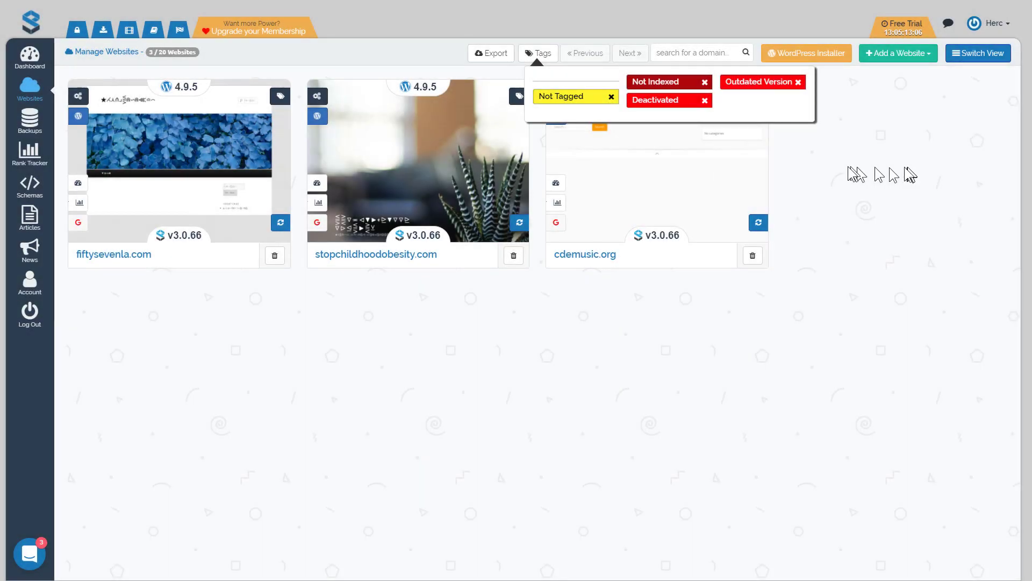
left_click(843, 173)
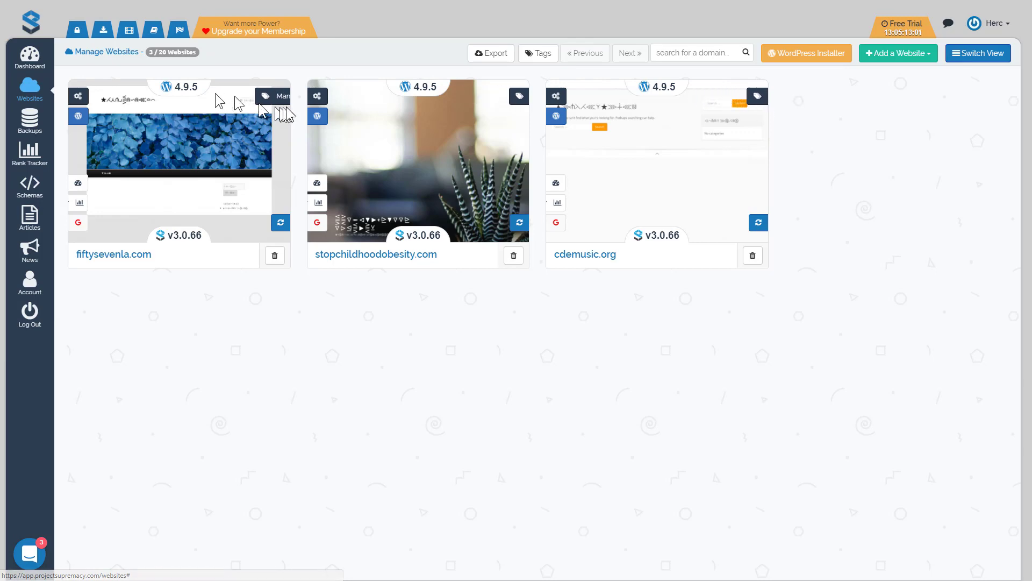
Step: Open the tag manager for fiftysevenla.com and create an orange tag named PBN without a URL
left_click(256, 100)
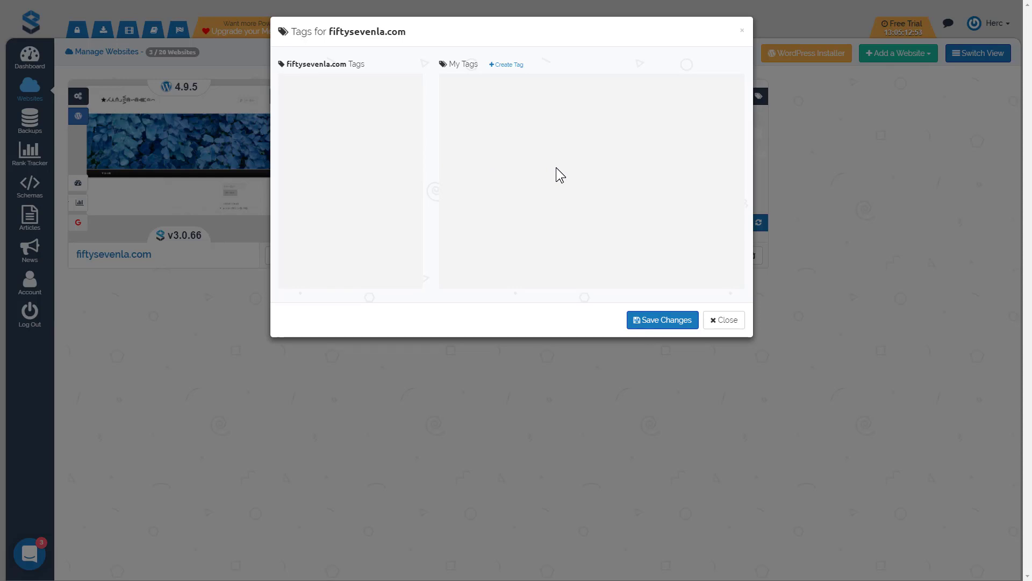
left_click(509, 67)
left_click(544, 105)
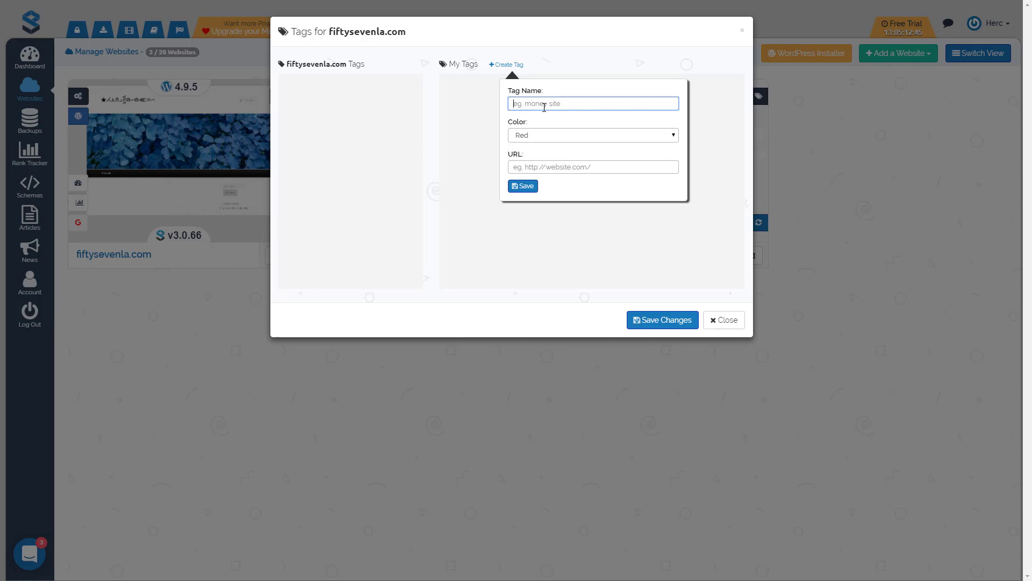
type("PBN")
left_click(547, 137)
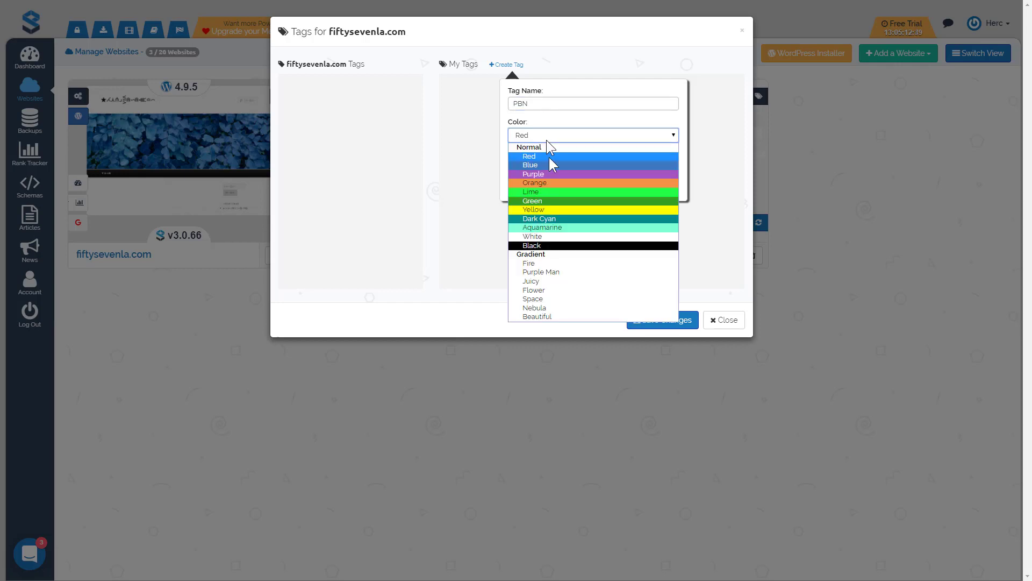
left_click(545, 182)
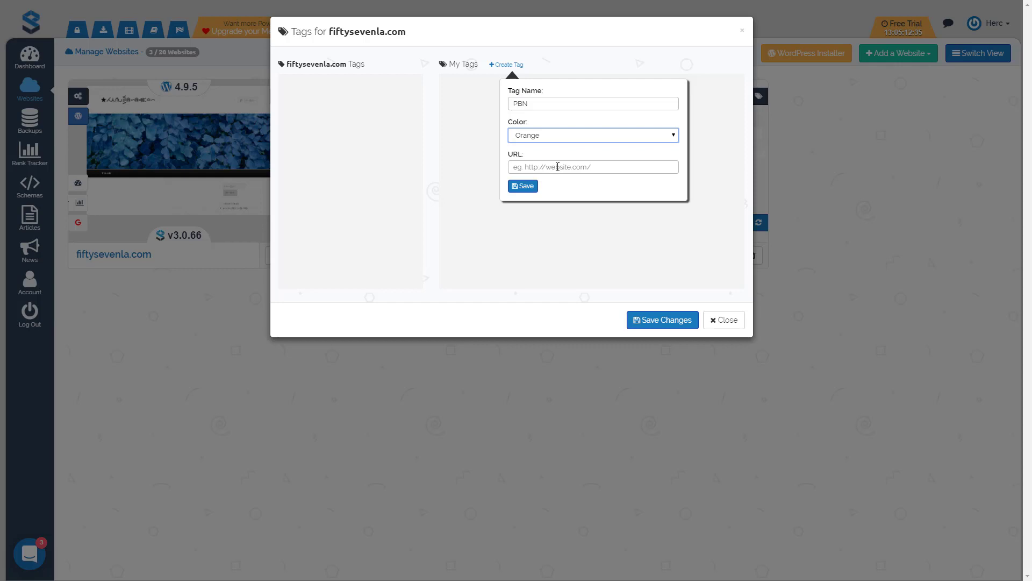
left_click(517, 188)
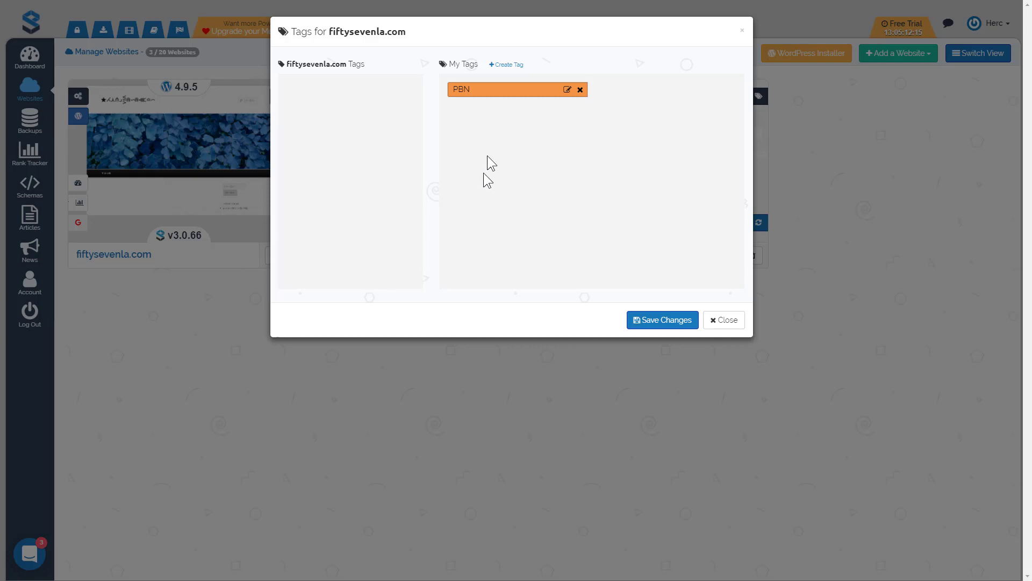
Step: Create a second orange tag named Affiliate, leaving its URL empty
left_click(512, 66)
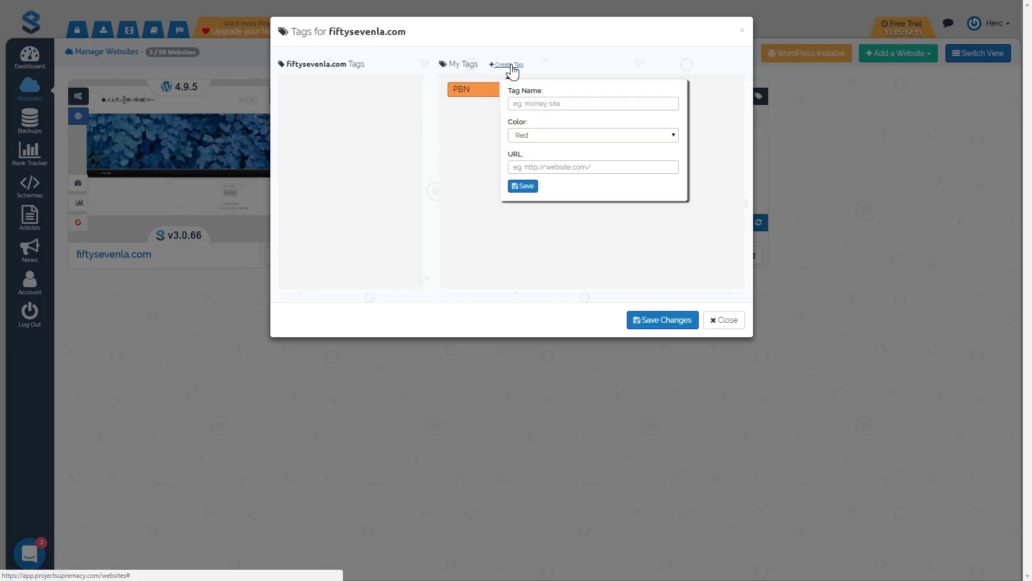
left_click(573, 107)
type("Affiliate")
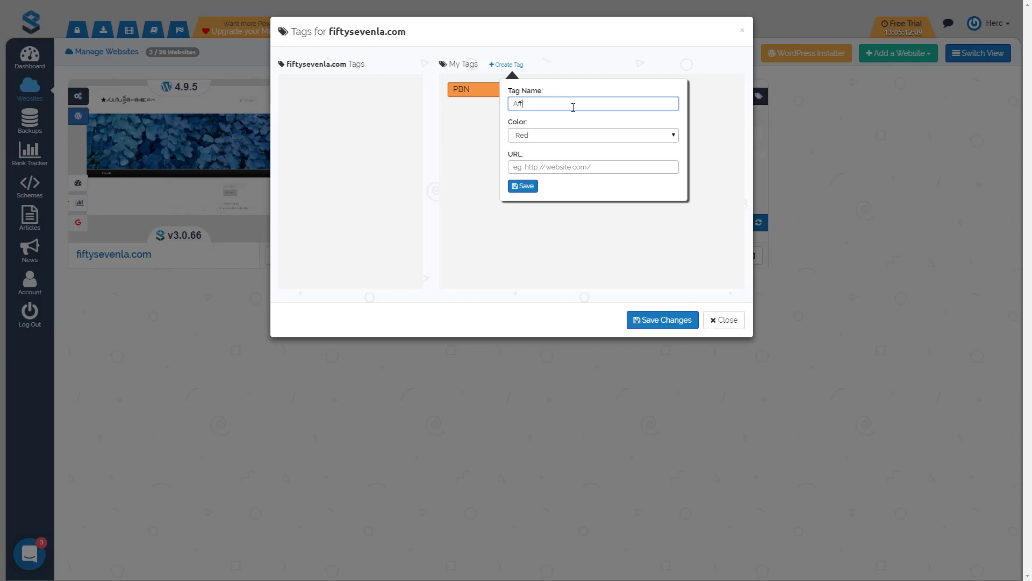
left_click(531, 136)
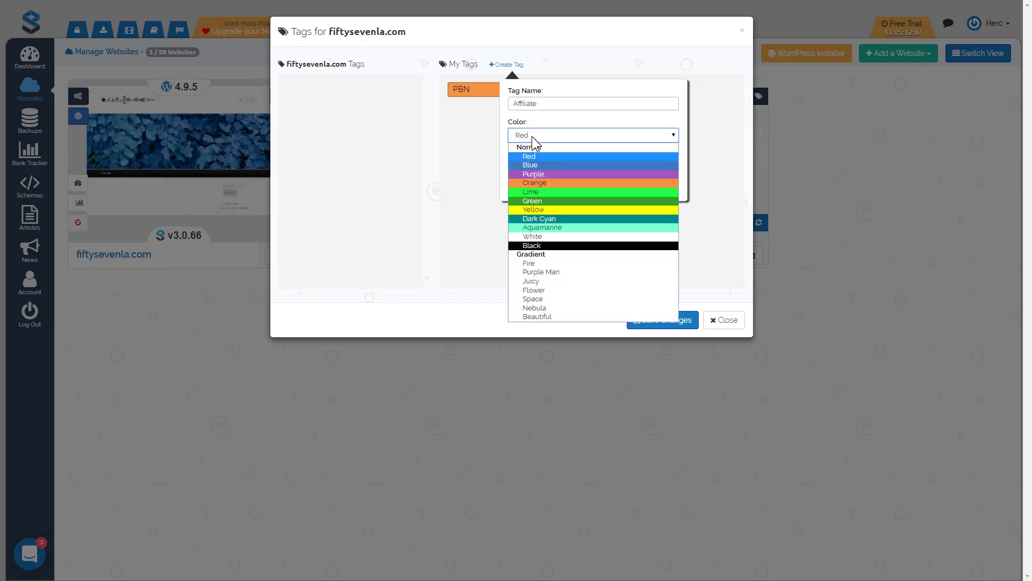
left_click(547, 183)
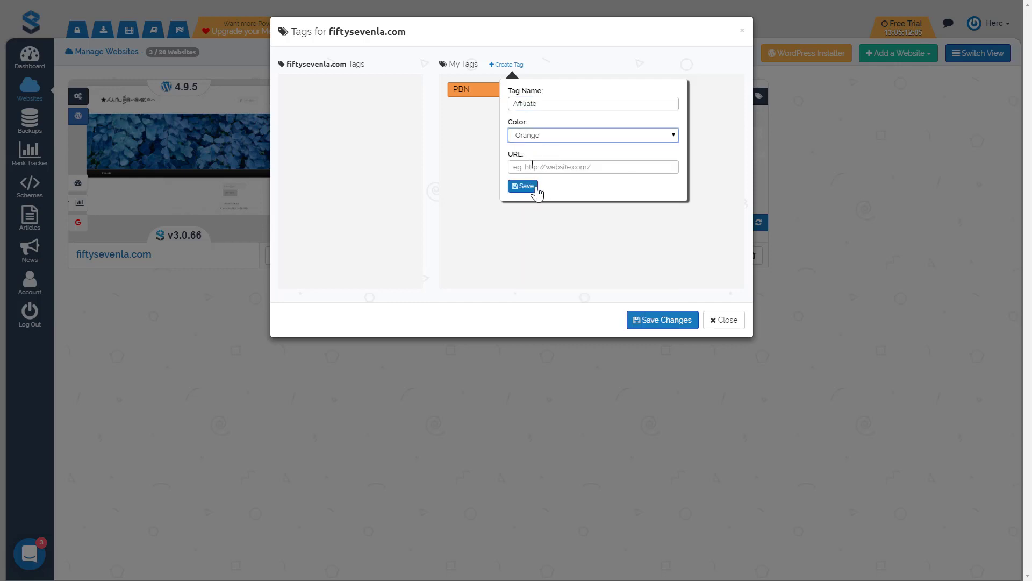
left_click(524, 187)
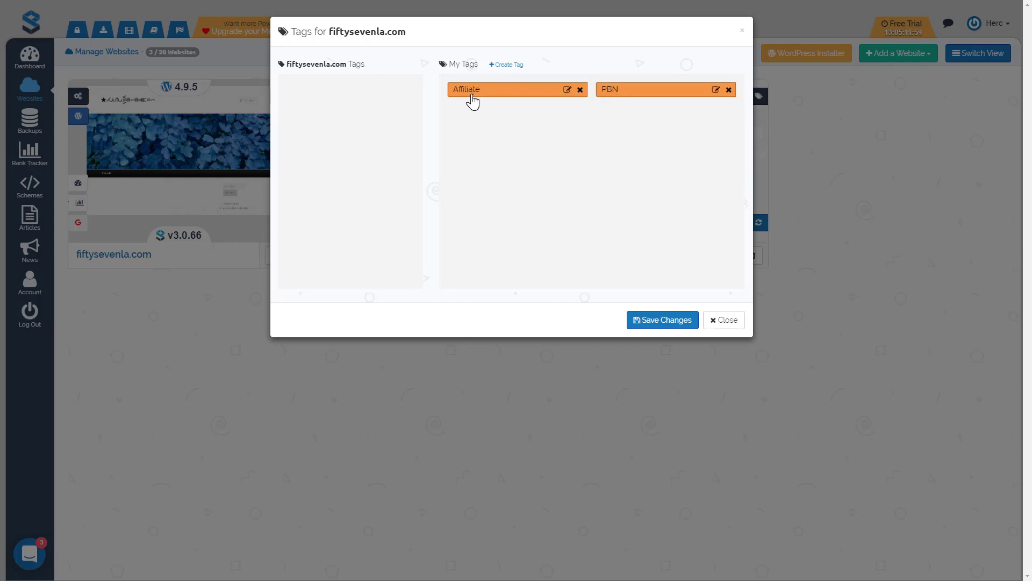
Step: Create another orange tag named Client, leaving its URL empty
left_click(513, 67)
left_click(540, 103)
type("Client")
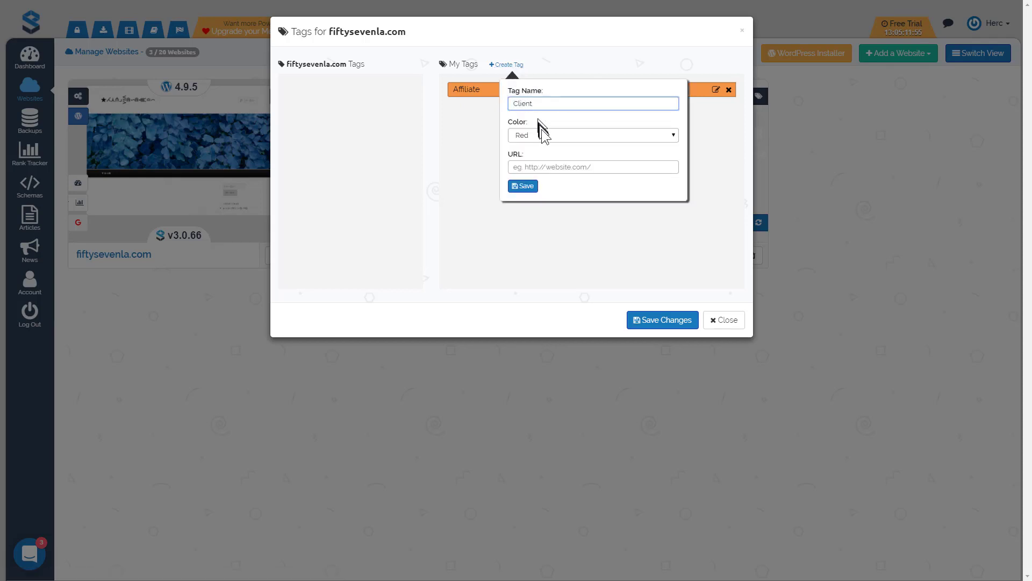
left_click(541, 135)
left_click(539, 184)
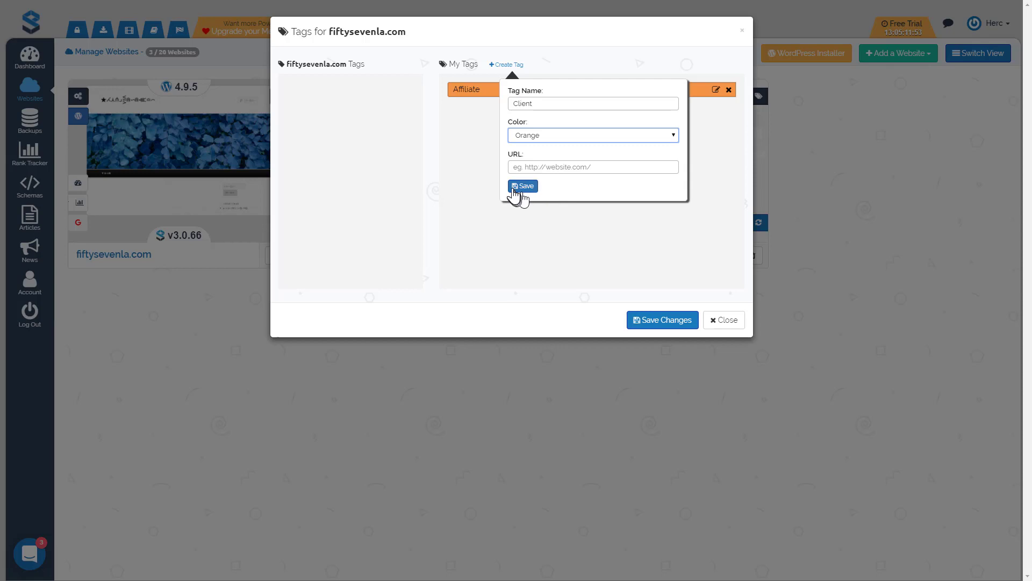
left_click(516, 187)
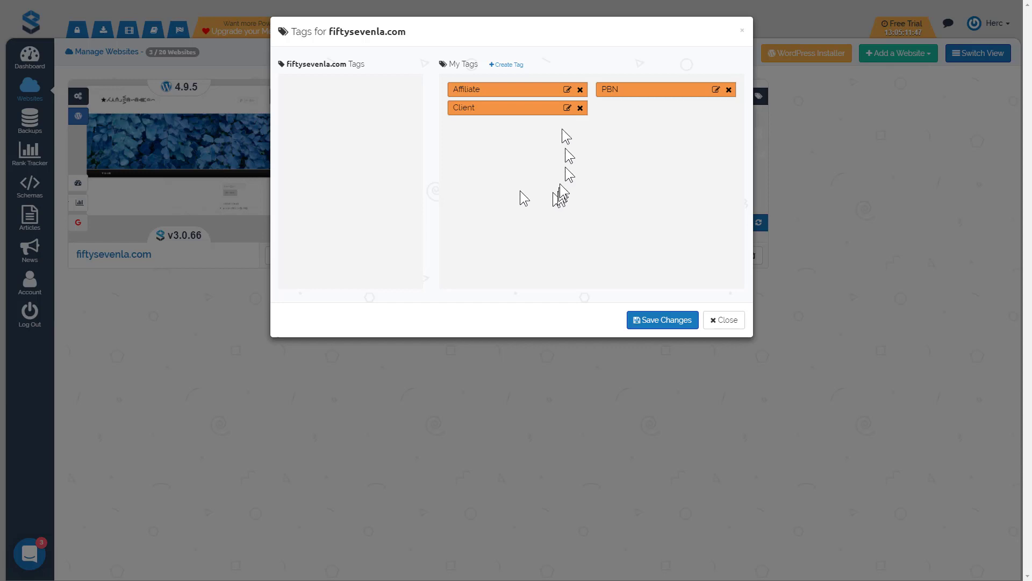
left_click(500, 69)
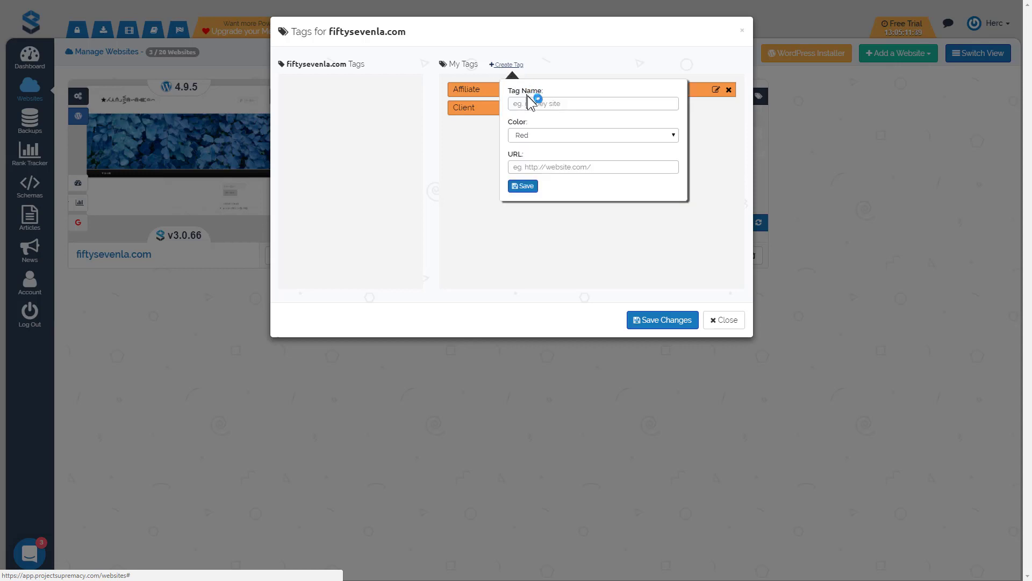
left_click(537, 109)
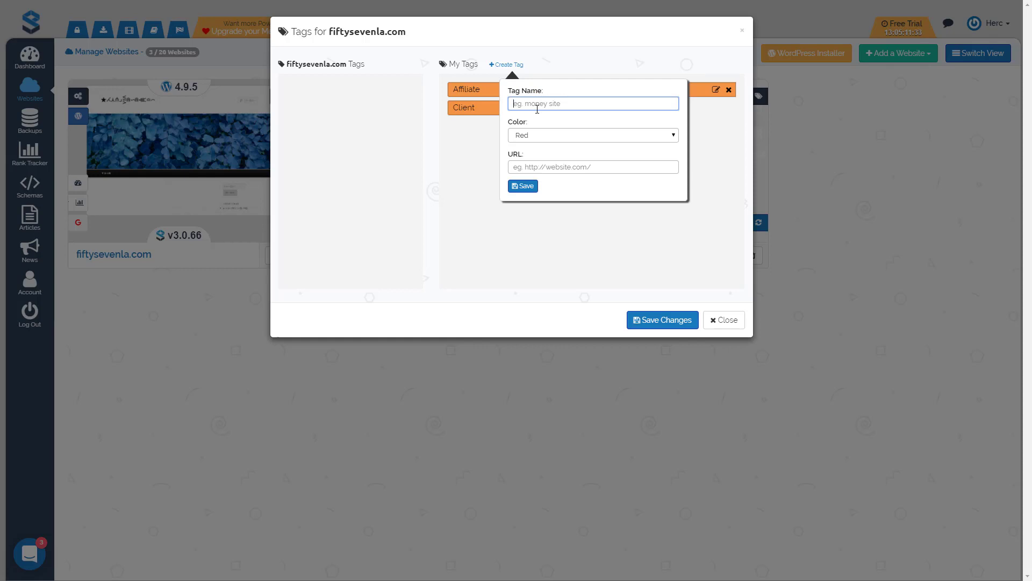
type("OneDollarHosting")
left_click(562, 137)
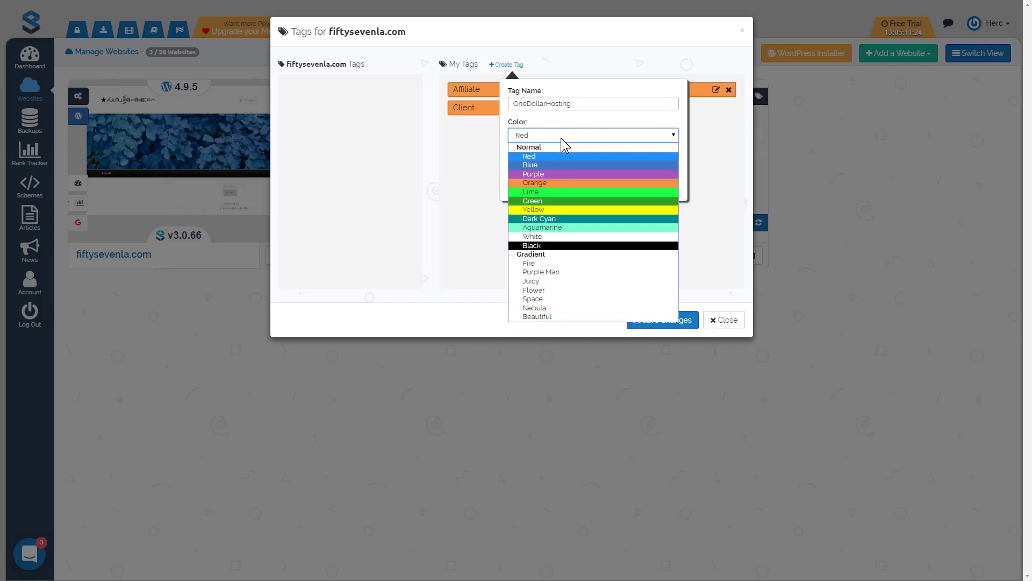
left_click(537, 165)
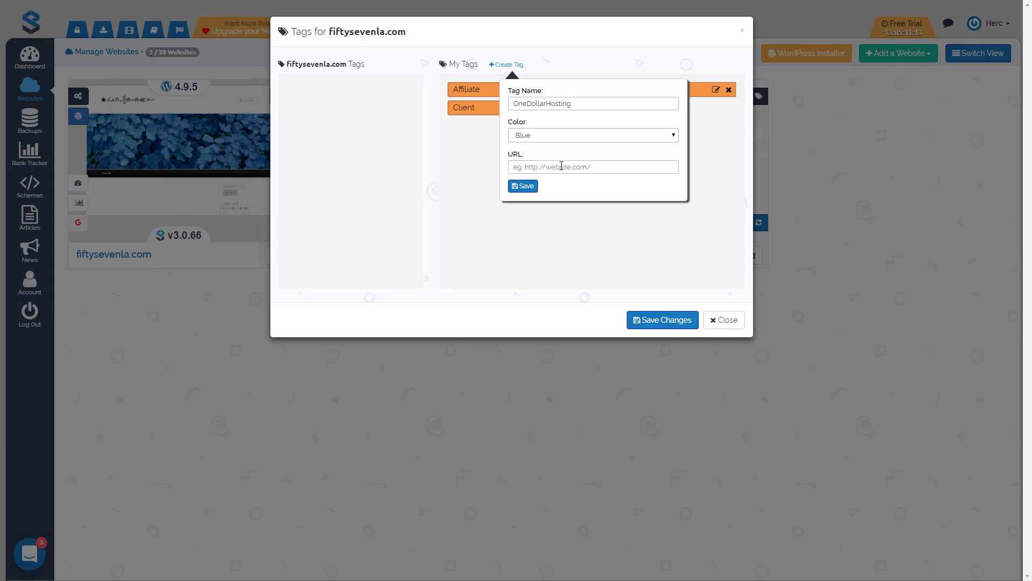
left_click(561, 166)
type("https://unlimited-hosting.club/clients/index.php")
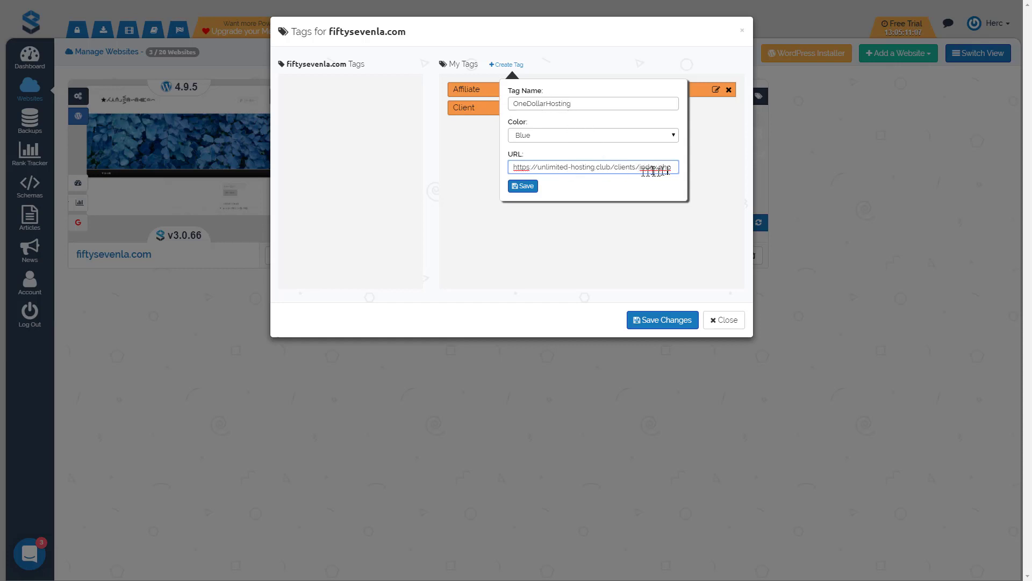
left_click(526, 186)
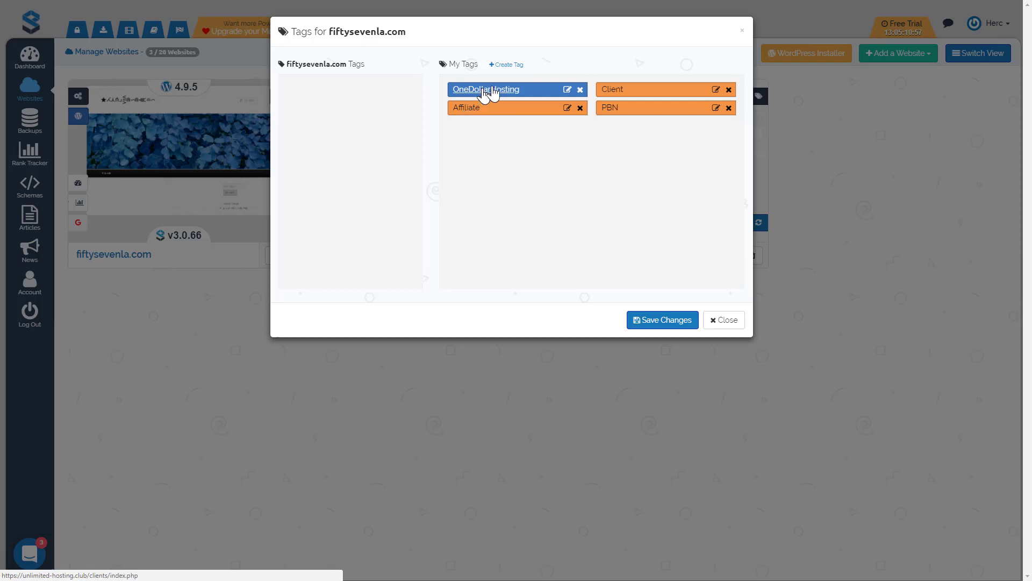
left_click(509, 68)
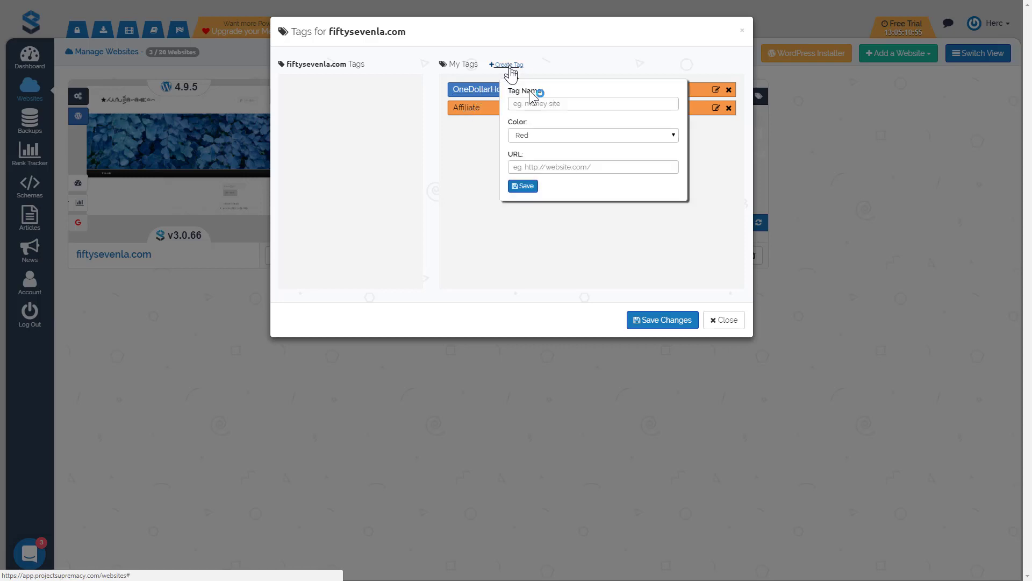
type("EasyBlogNetworks")
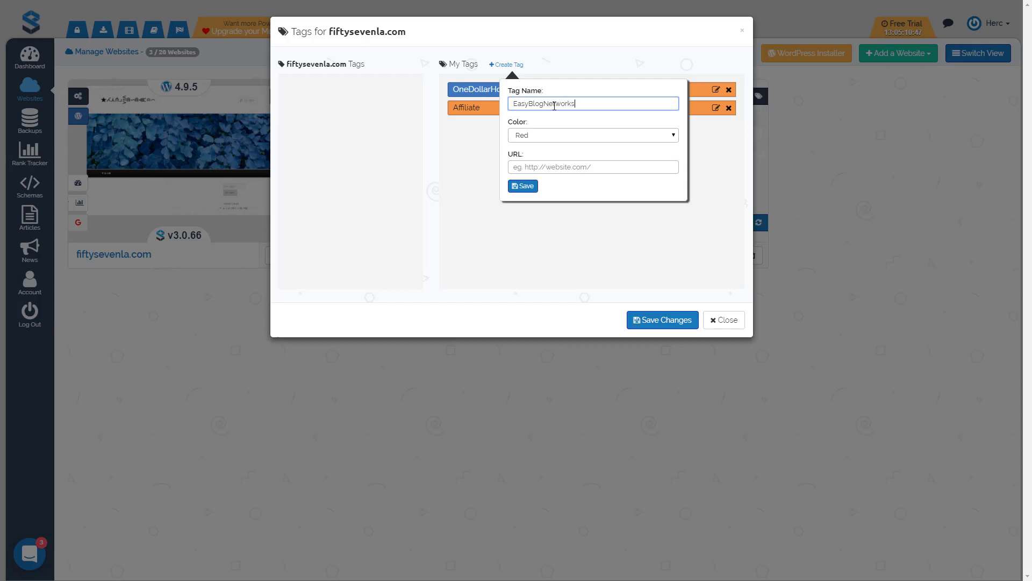
left_click(520, 136)
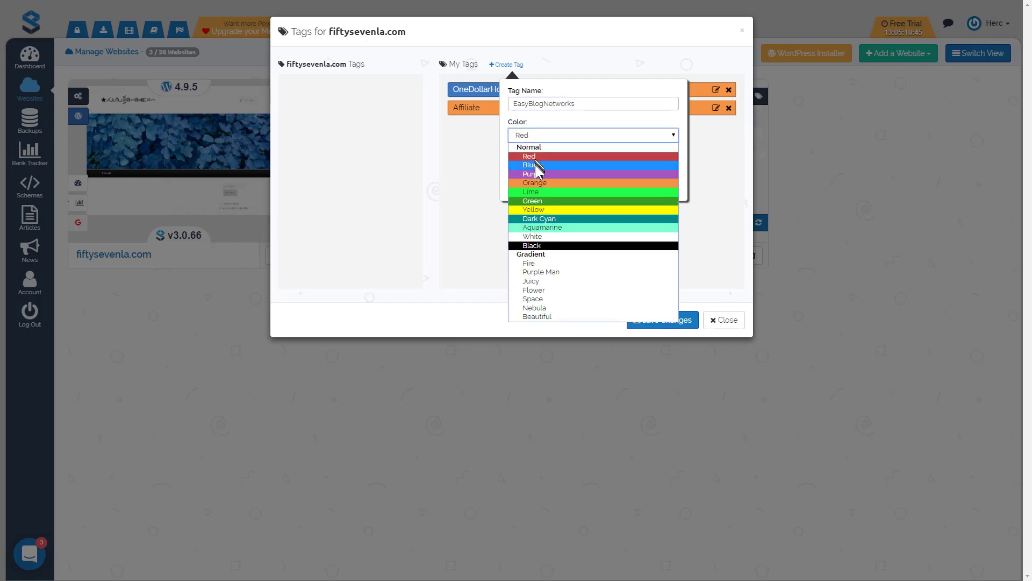
left_click(536, 165)
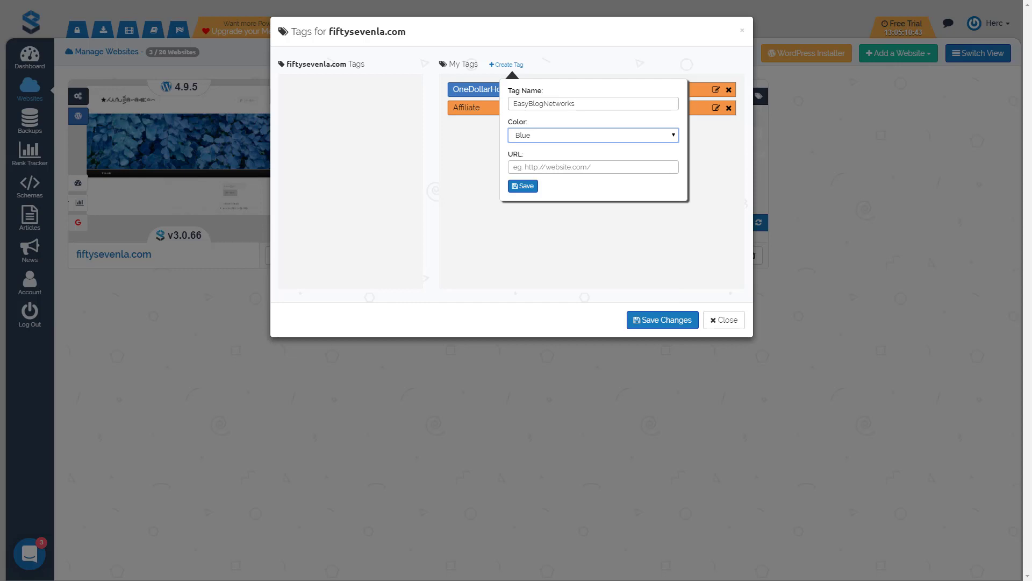
left_click(563, 172)
type("https://app.easyblognetworks.com/login/")
left_click(520, 187)
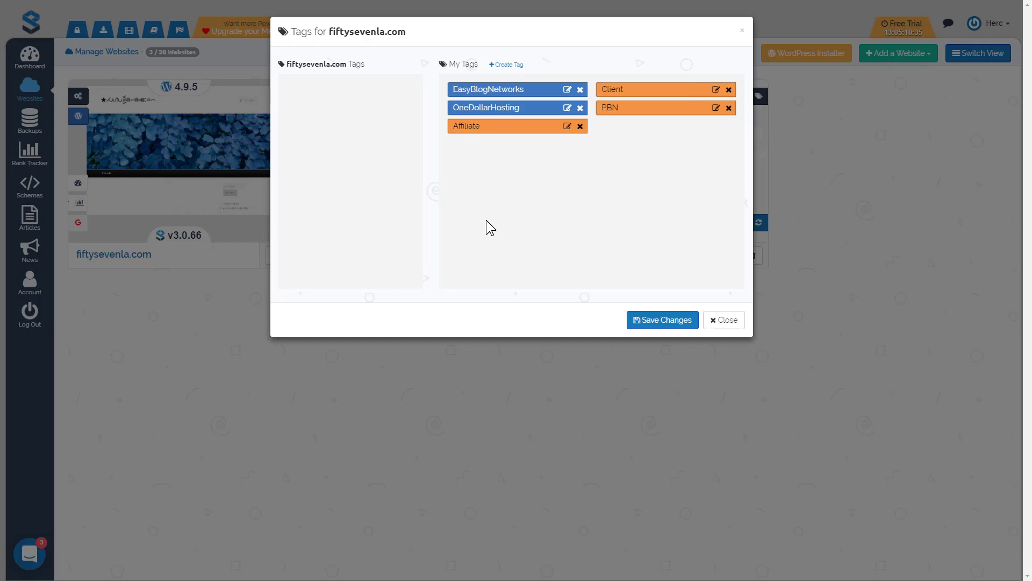
left_click(507, 64)
left_click(539, 103)
type("Pheenix")
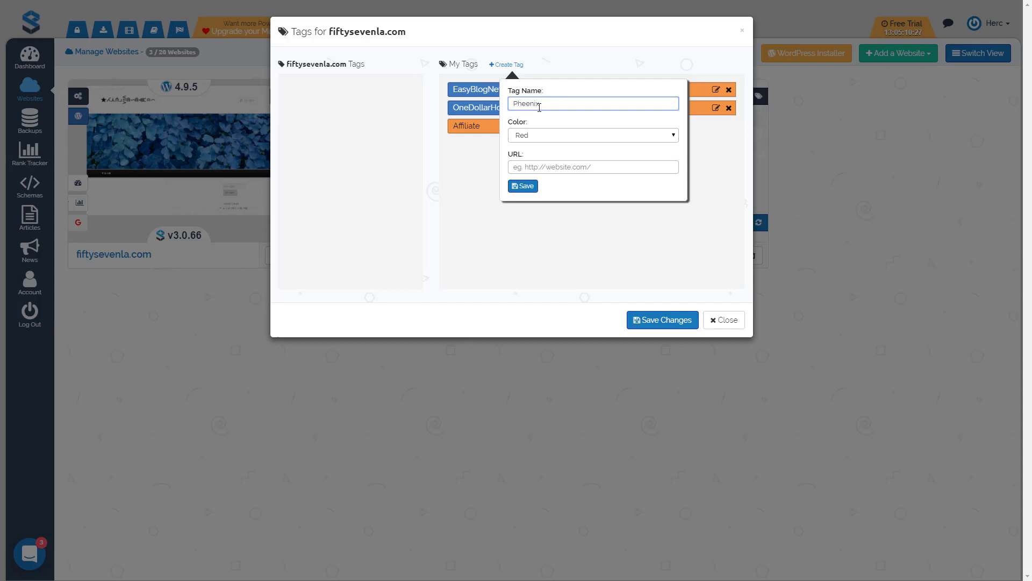
left_click(556, 136)
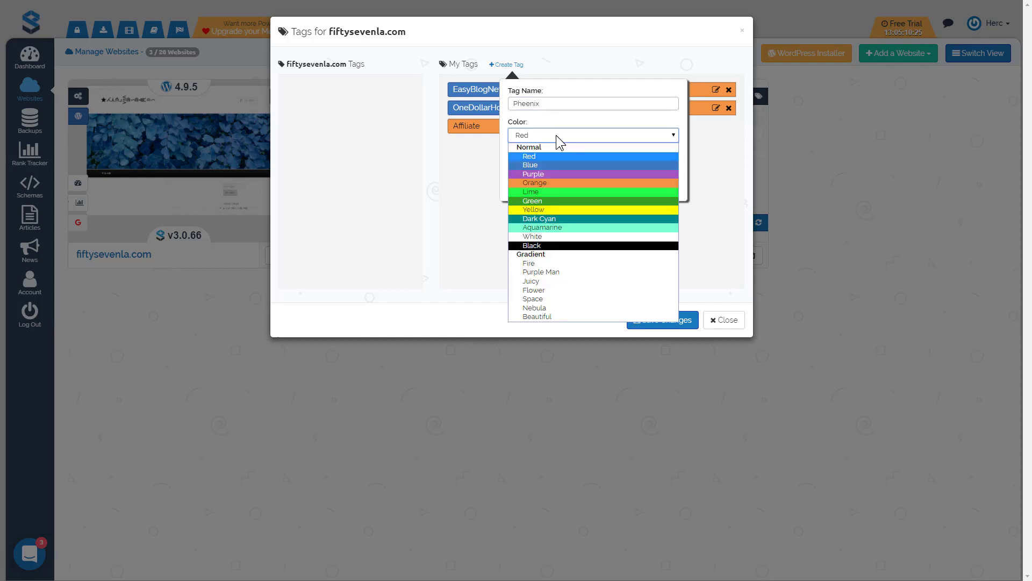
left_click(538, 200)
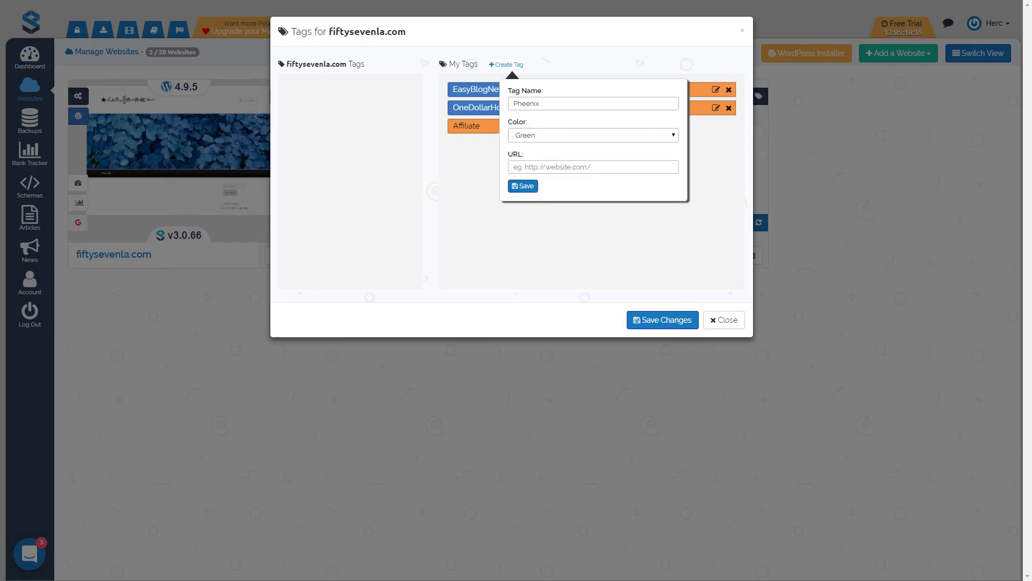
left_click(524, 167)
type("https://www.pheenix.com/backorders3/login.php")
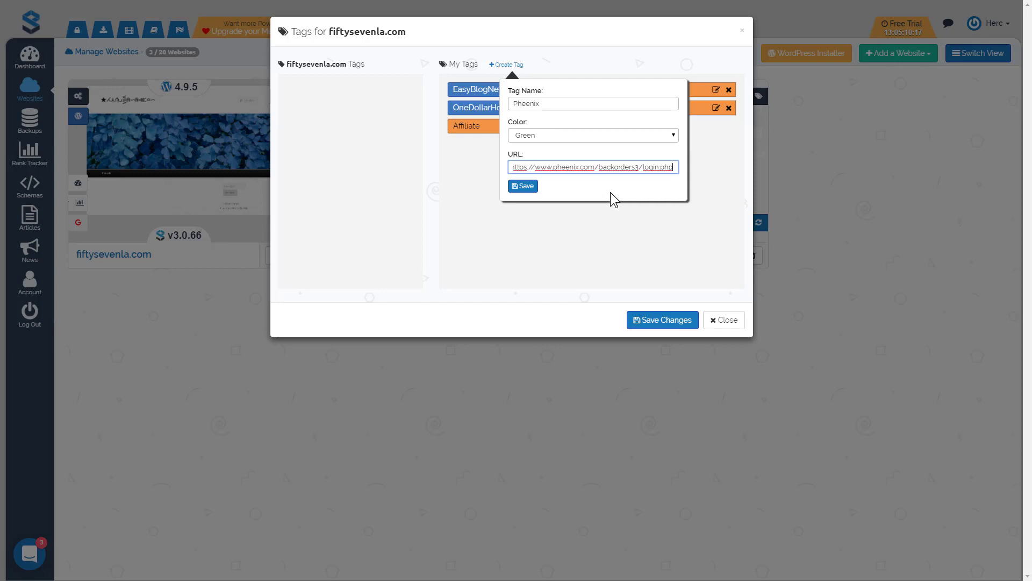
left_click(525, 186)
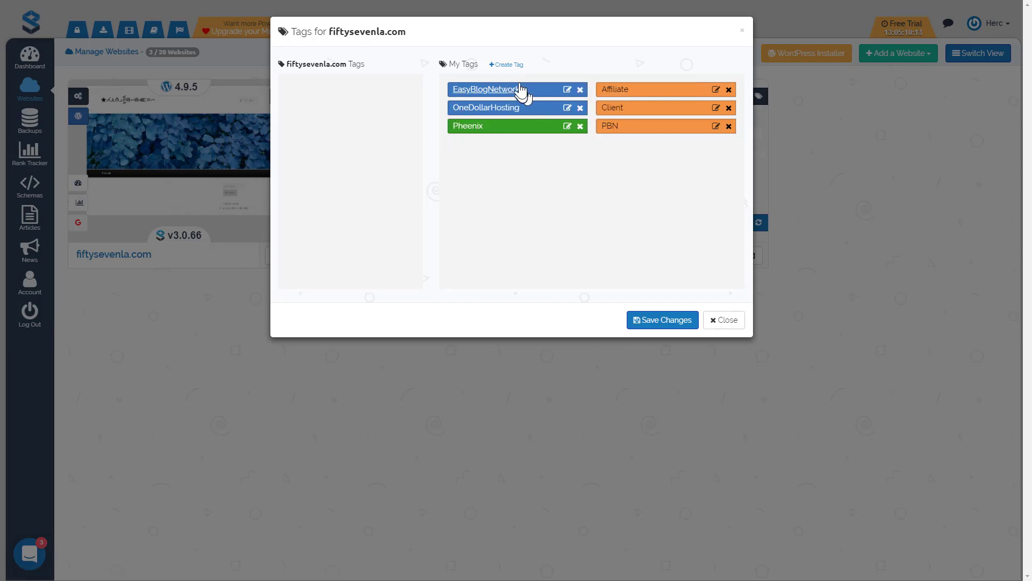
left_click(508, 64)
left_click(545, 106)
type("Register")
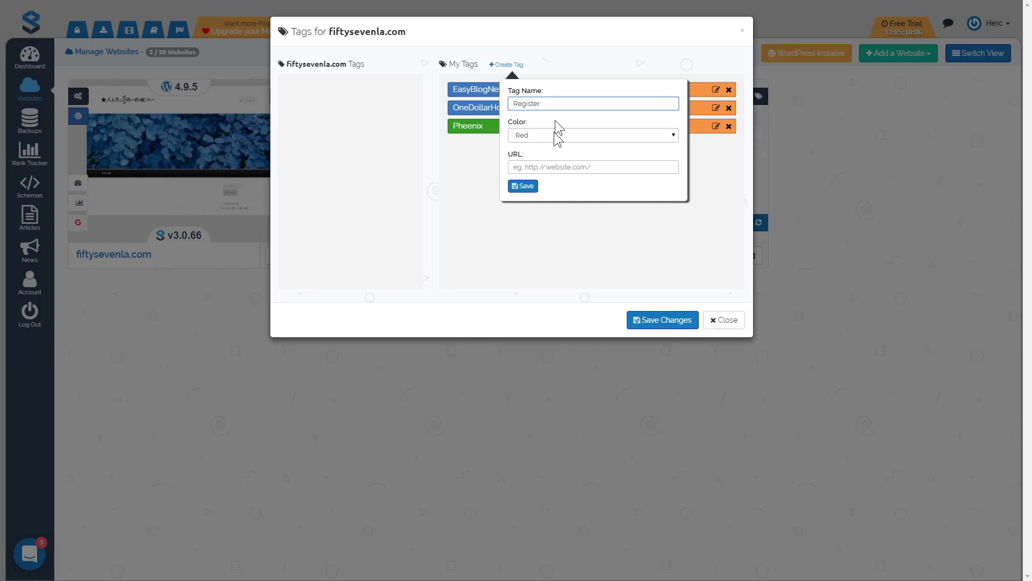
left_click(546, 135)
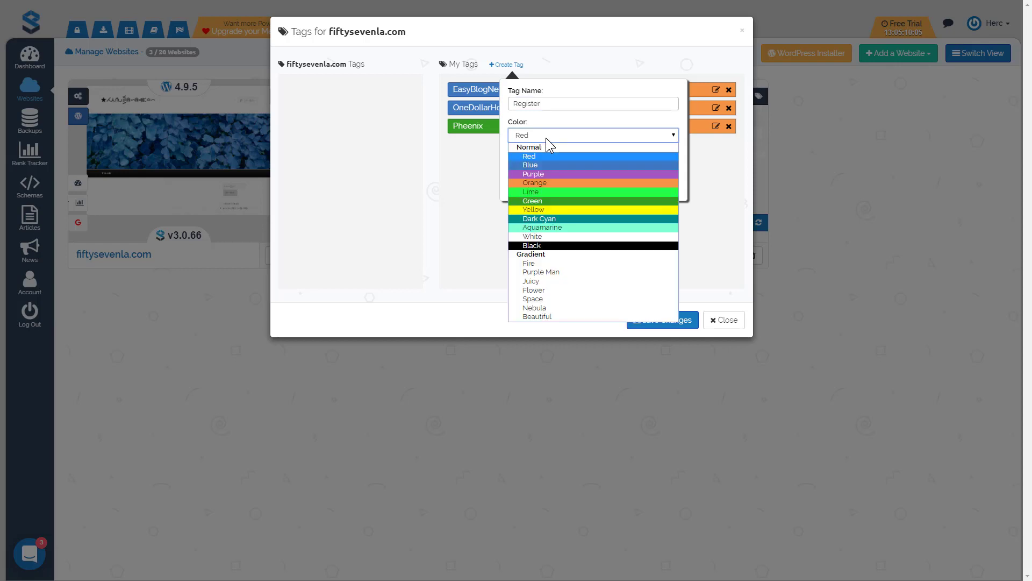
left_click(547, 200)
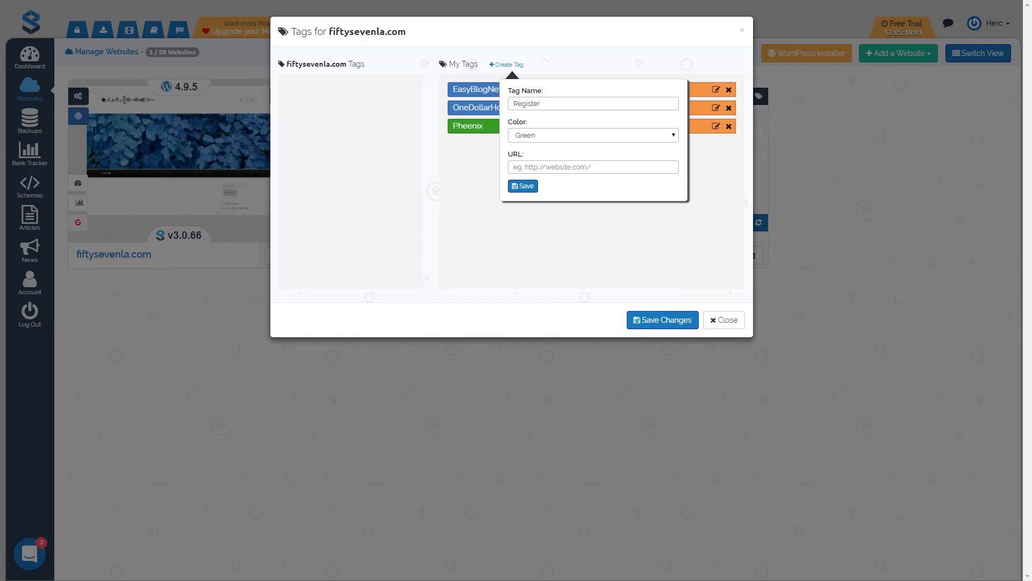
left_click(529, 166)
type("https://www.register.com/myaccount/productdisplay.rcmx")
left_click(525, 186)
left_click(653, 320)
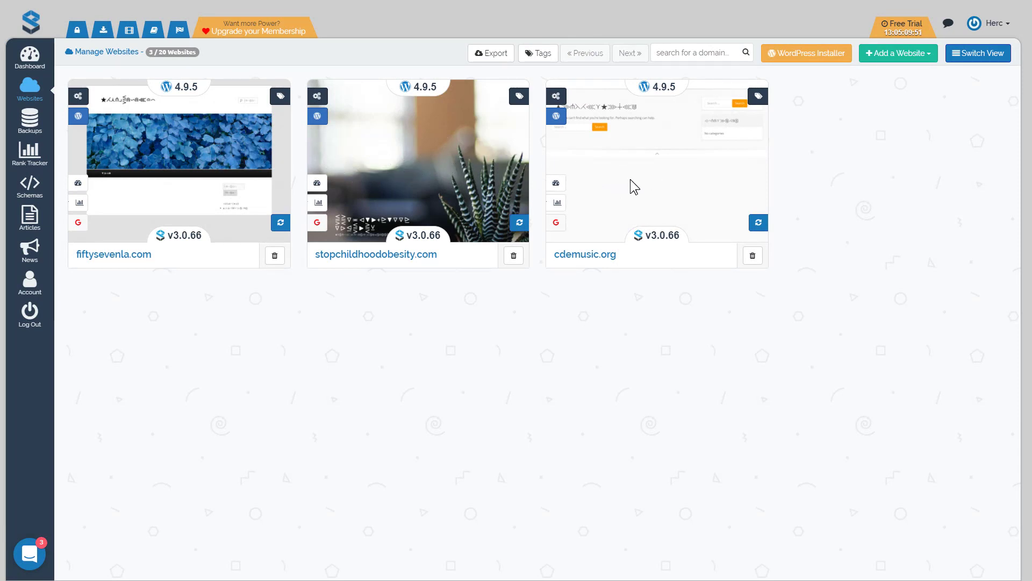
Step: Filter the website list by Not Tagged, clear that filter and close the tag filter list
left_click(536, 61)
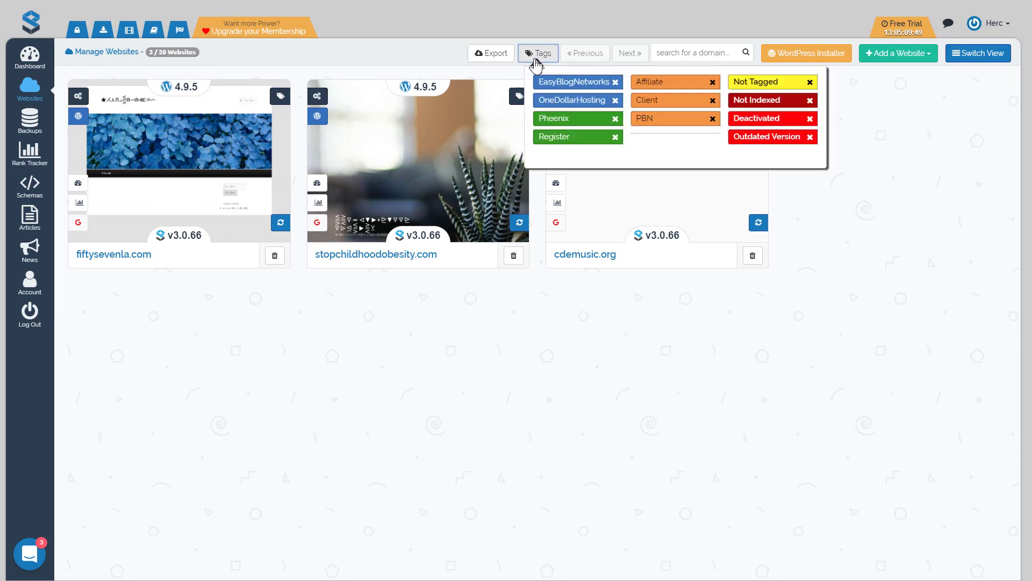
left_click(763, 83)
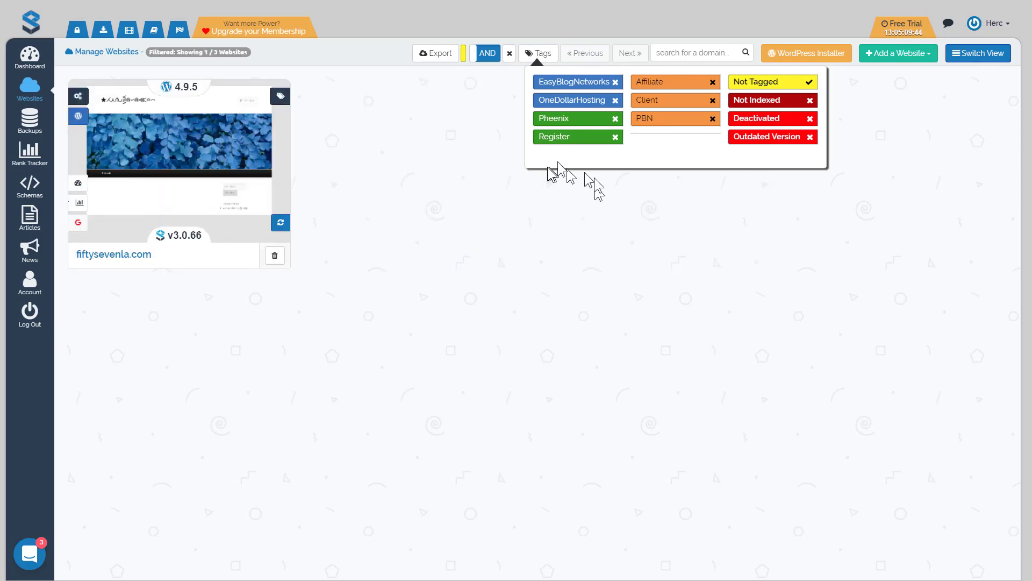
left_click(774, 86)
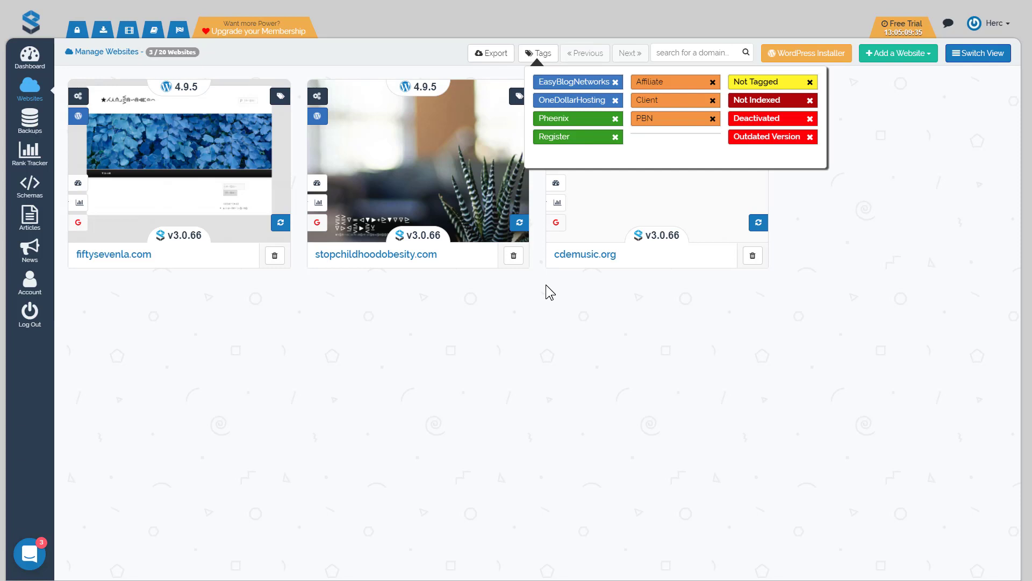
left_click(539, 313)
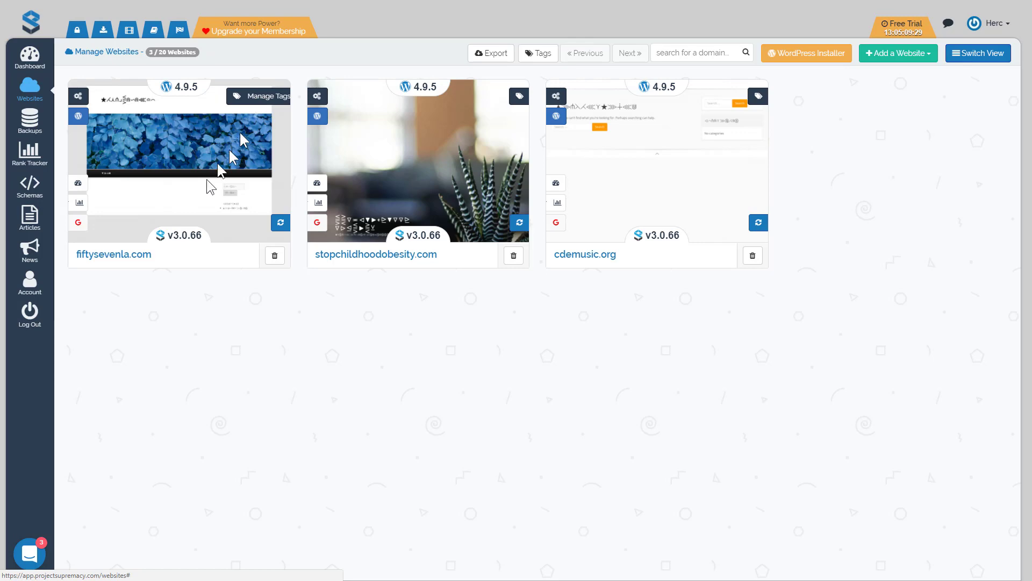
Step: Assign the PBN, EasyBlogNetworks and Pheenix tags to fiftysevenla.com and save the changes
left_click(277, 100)
left_click_drag(656, 134, 341, 100)
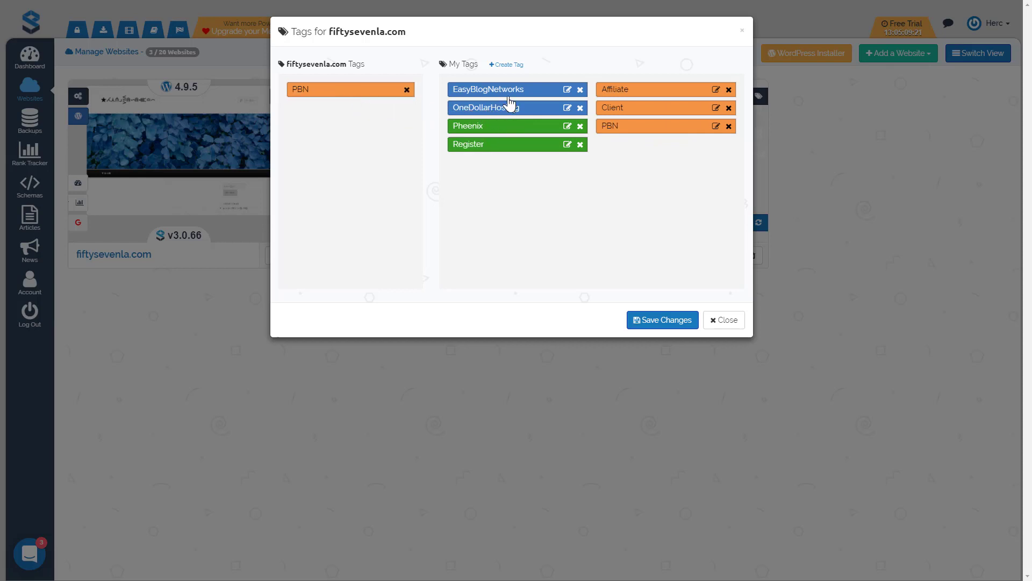
left_click_drag(519, 97, 358, 113)
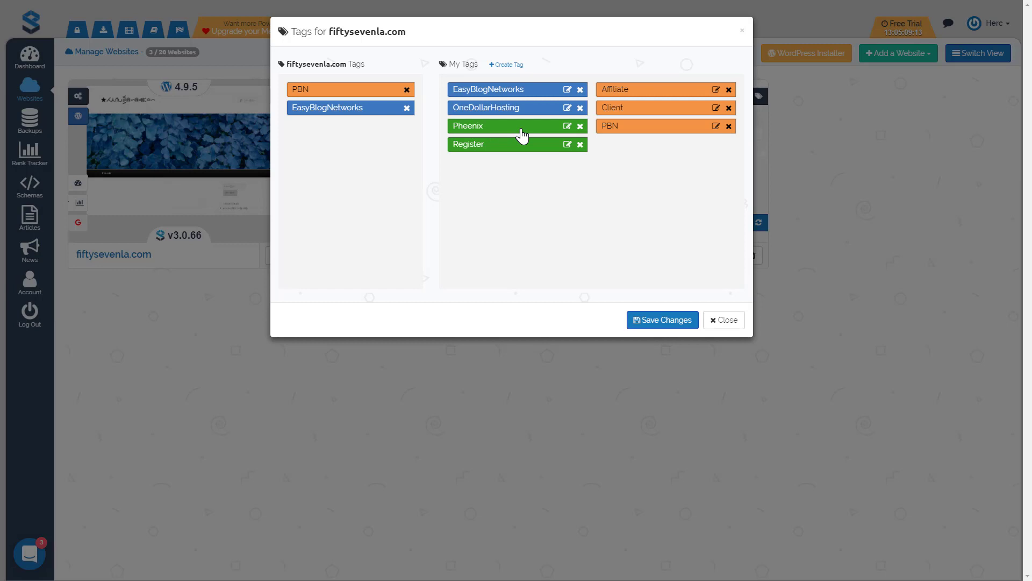
left_click_drag(521, 134, 354, 136)
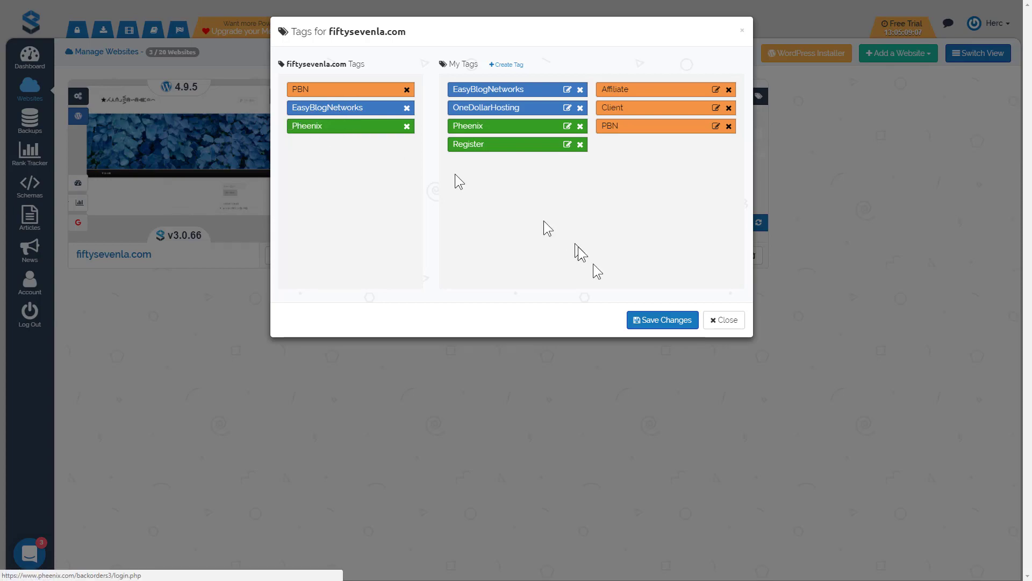
left_click(659, 320)
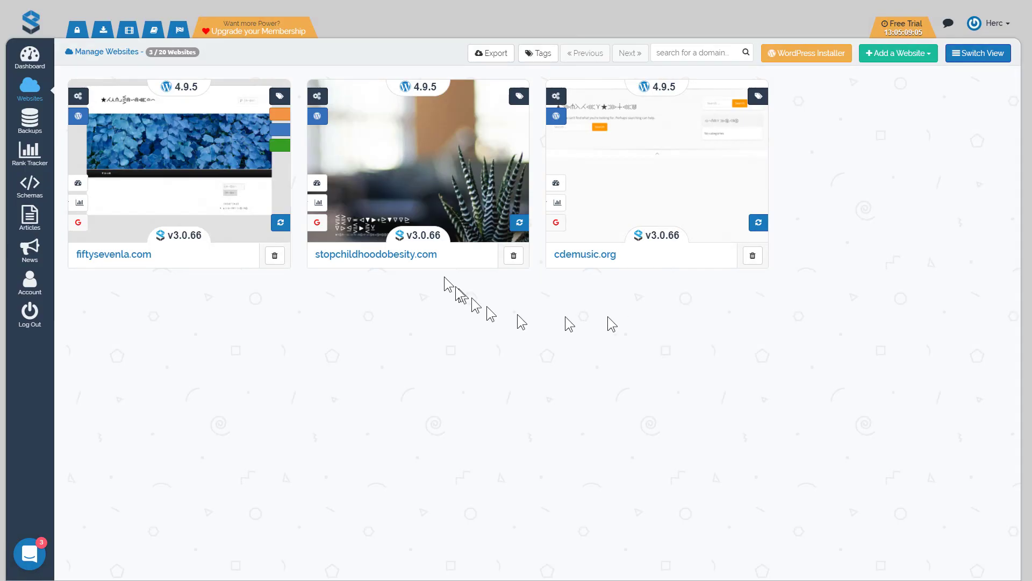
Step: Open the link behind the EasyBlogNetworks tag on fiftysevenla.com
mouse_move(281, 137)
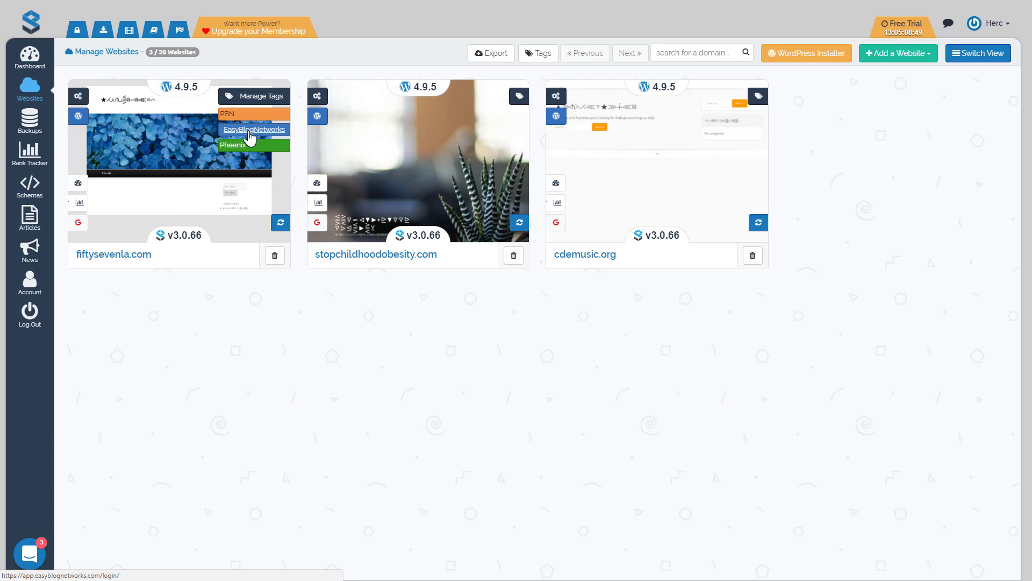
left_click(250, 131)
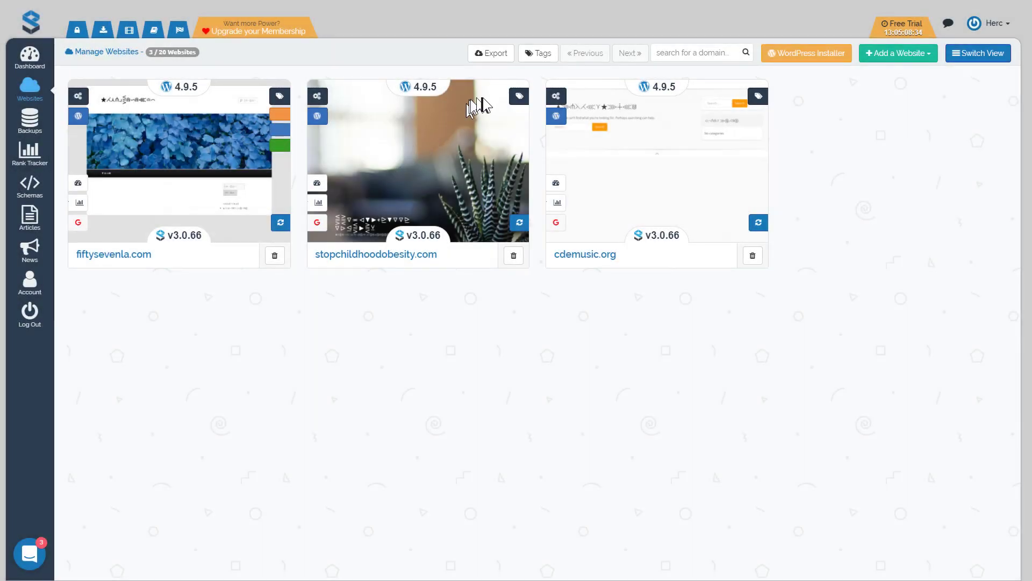
Step: Assign the Affiliate, OneDollarHosting and Register tags to stopchildhoodobesity.com and save the changes
left_click(517, 97)
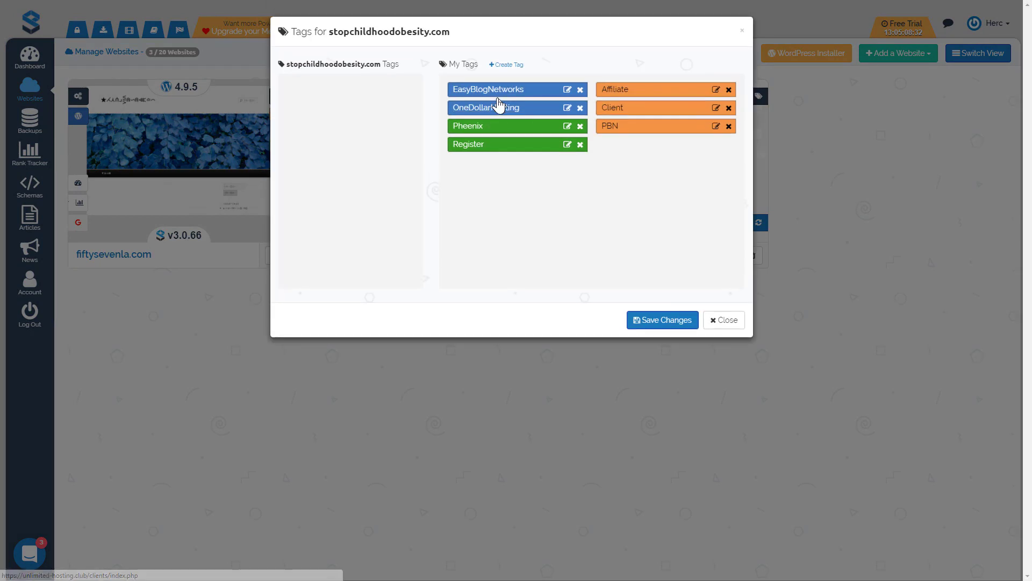
left_click_drag(617, 96, 350, 97)
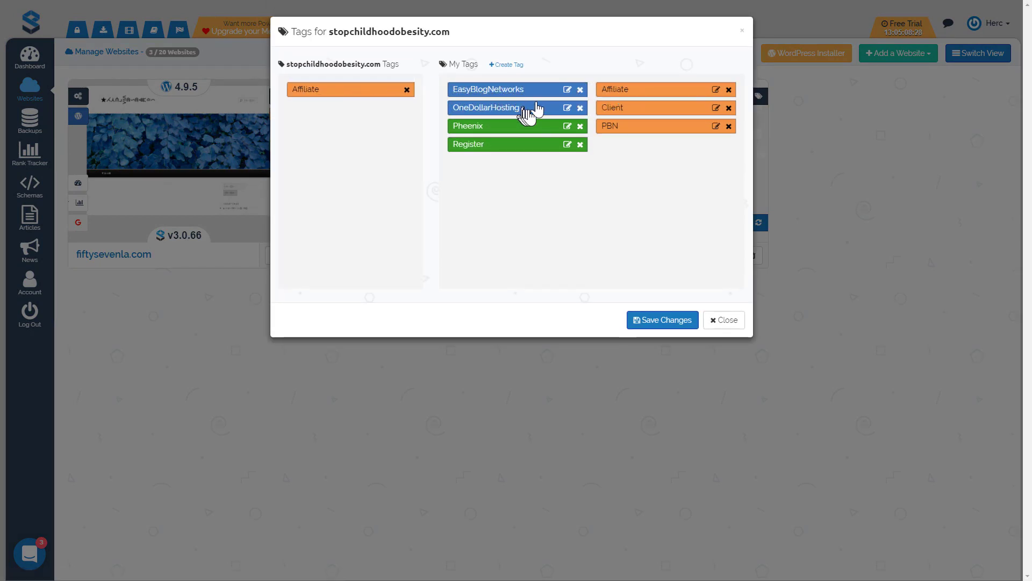
left_click_drag(525, 111, 369, 116)
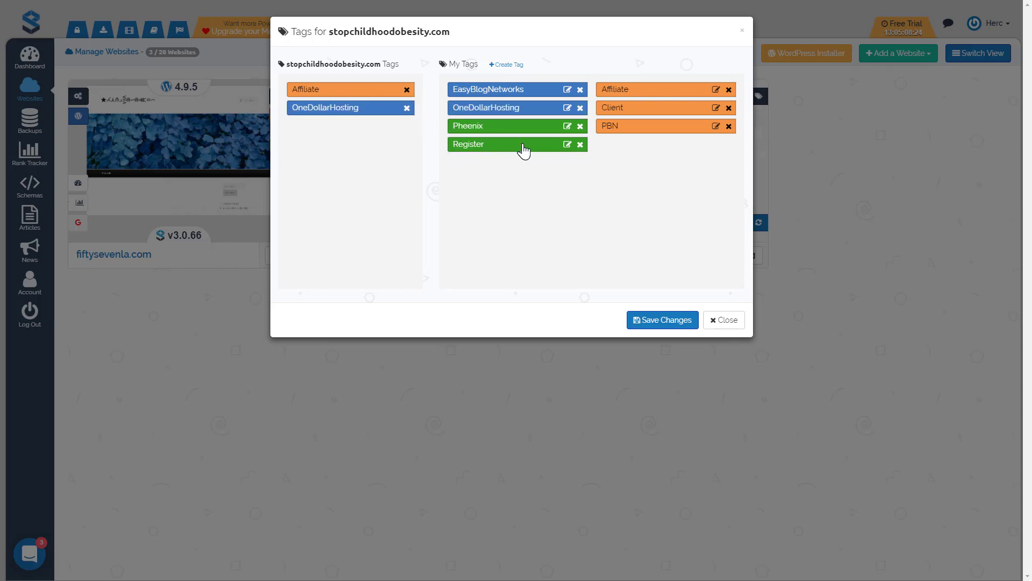
left_click_drag(524, 151, 355, 132)
left_click(647, 320)
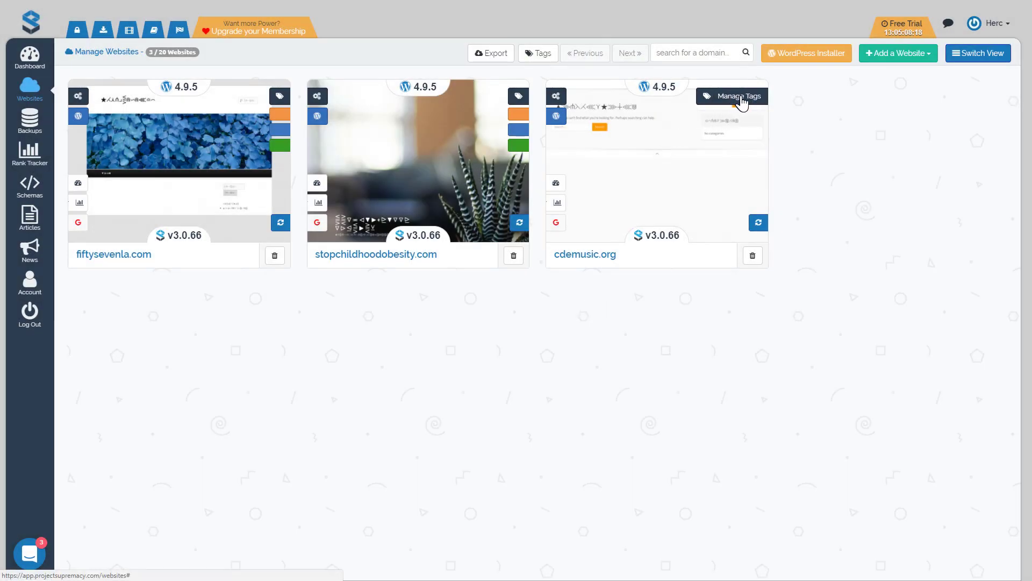
Step: Assign the PBN, EasyBlogNetworks and Pheenix tags to cdemusic.org and save the changes
left_click(740, 96)
left_click_drag(634, 132, 330, 99)
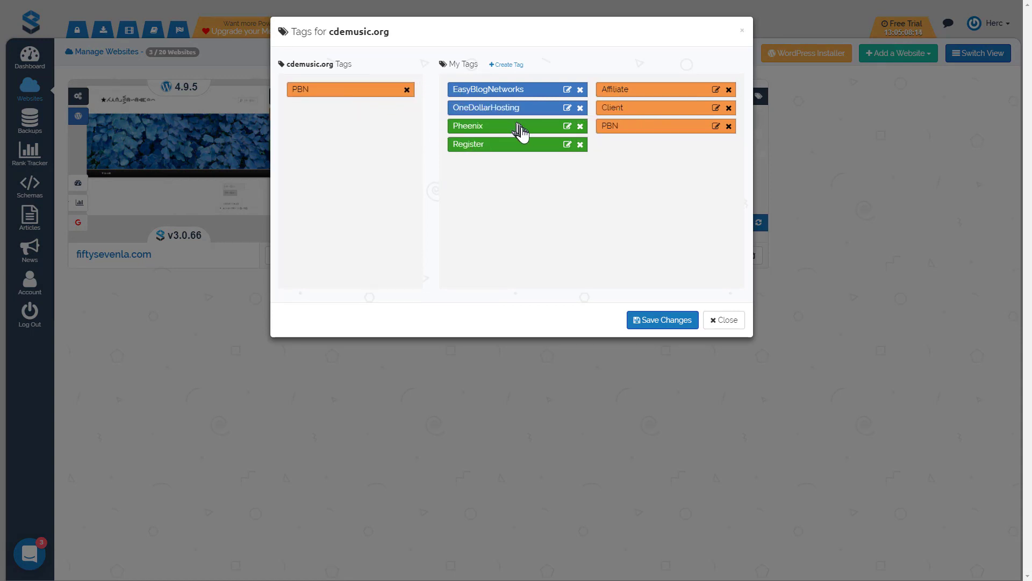
left_click_drag(538, 98, 379, 111)
left_click_drag(525, 130, 367, 132)
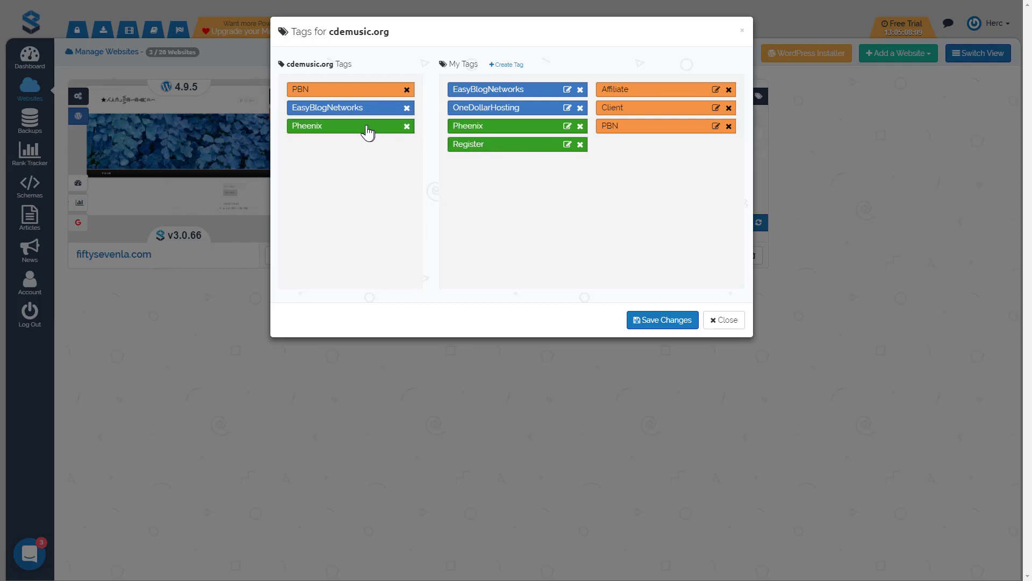
left_click(672, 328)
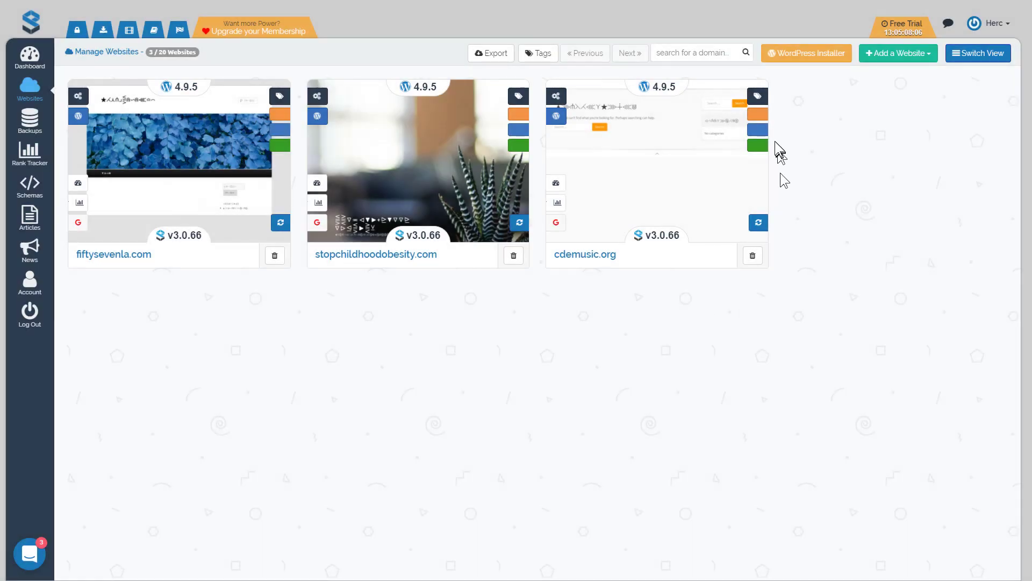
Step: Filter the website list by the EasyBlogNetworks tag and check the tags on the matching sites
mouse_move(517, 149)
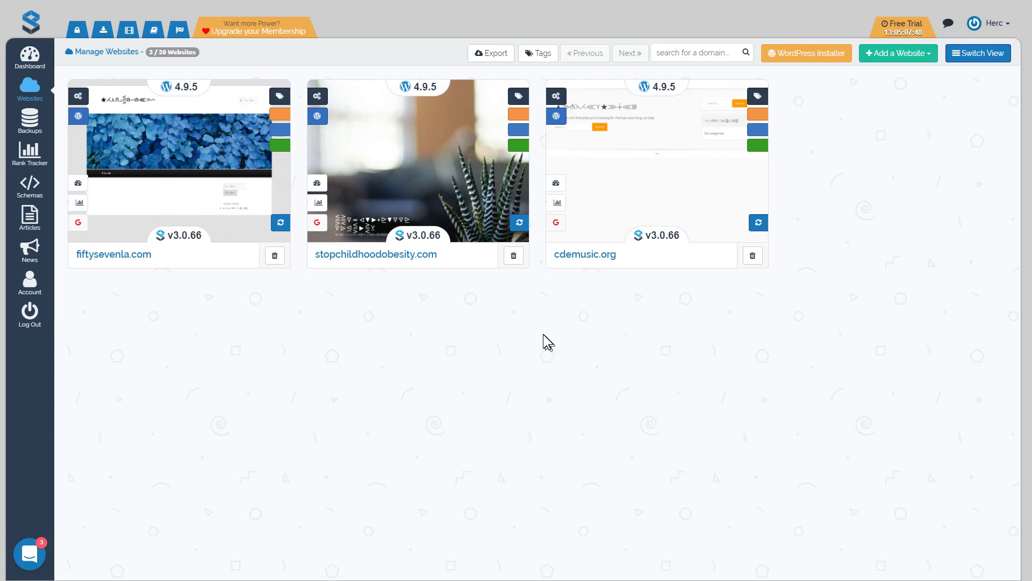
left_click(540, 62)
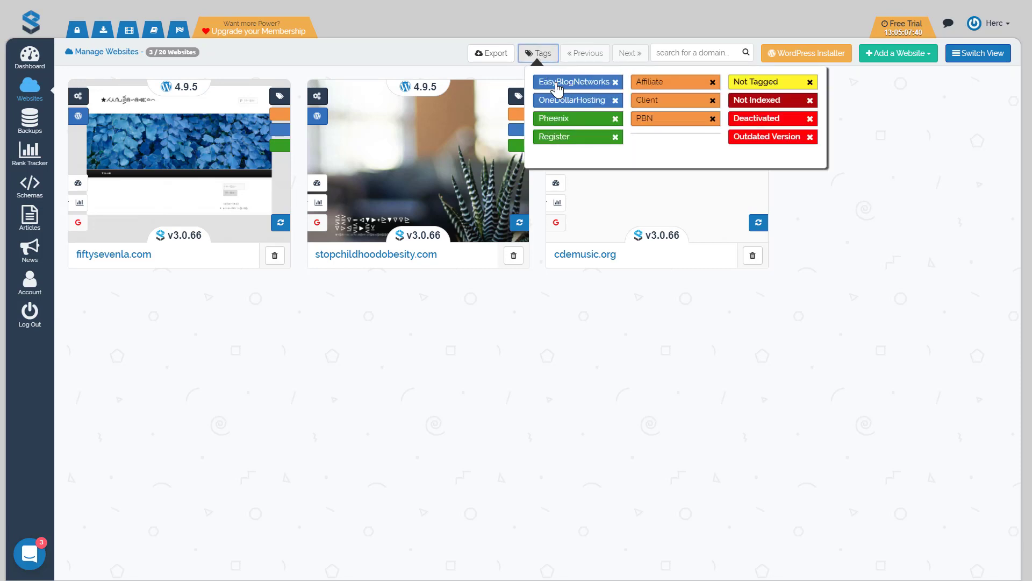
left_click(534, 21)
left_click(538, 58)
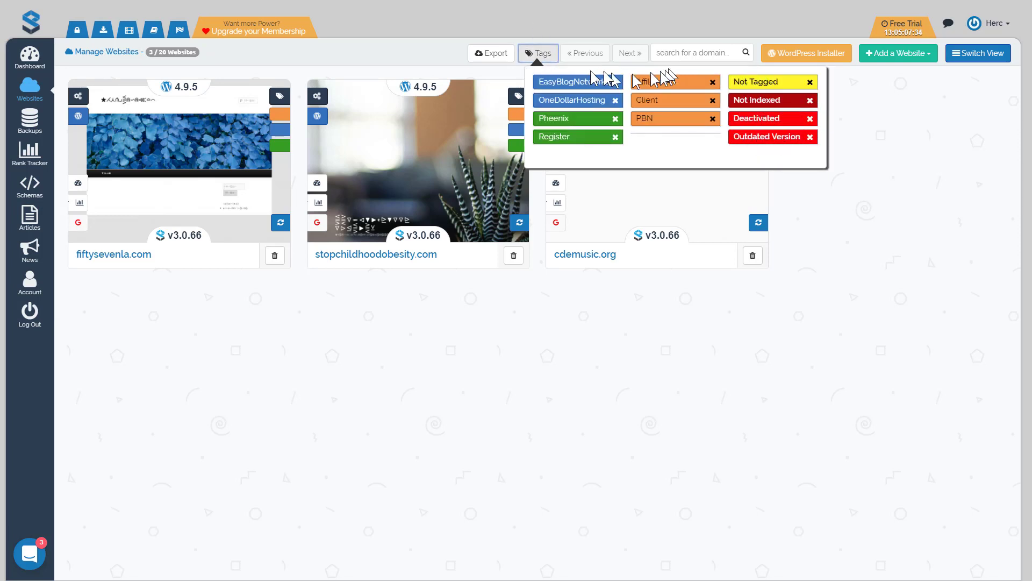
left_click(571, 89)
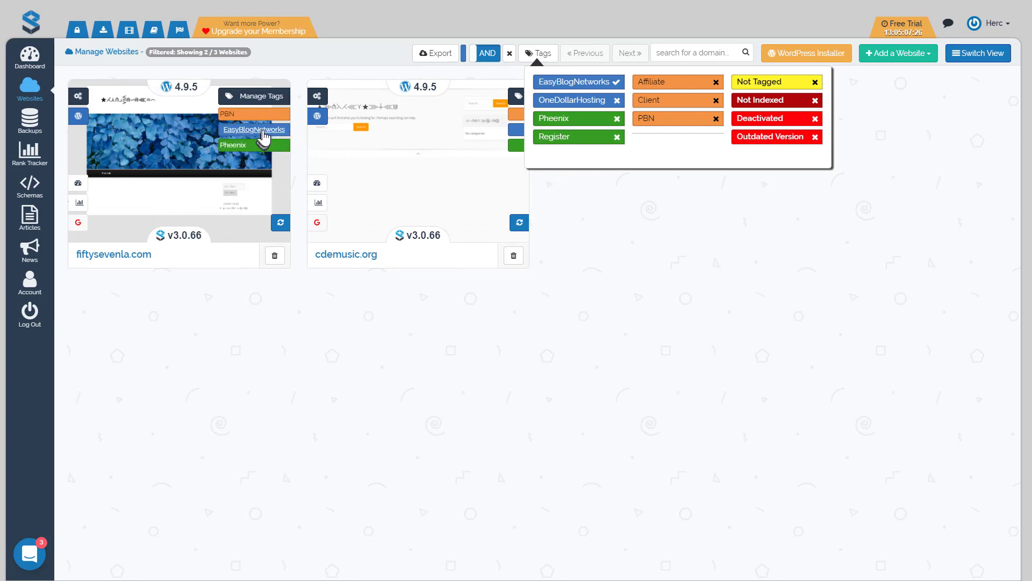
mouse_move(512, 134)
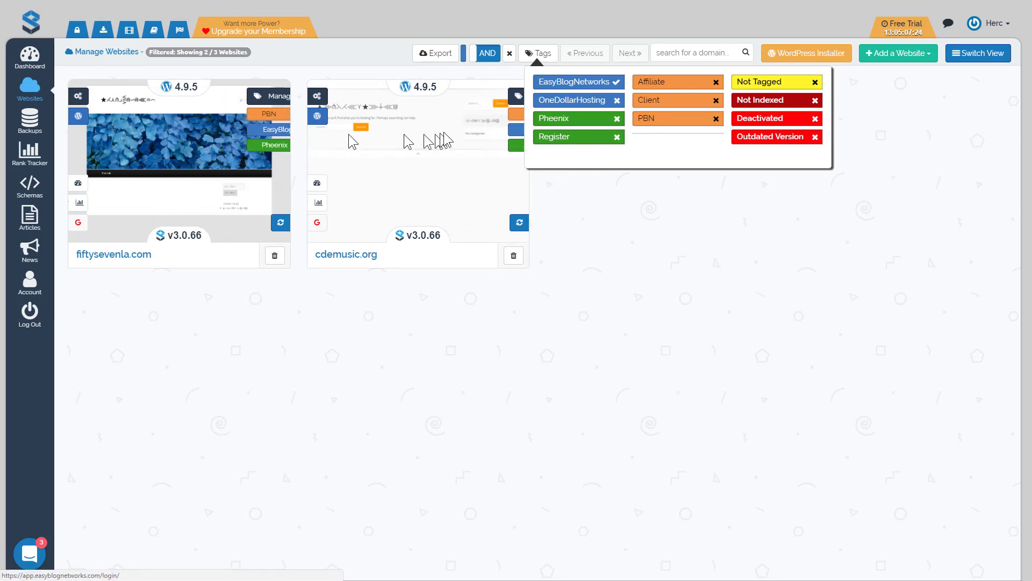
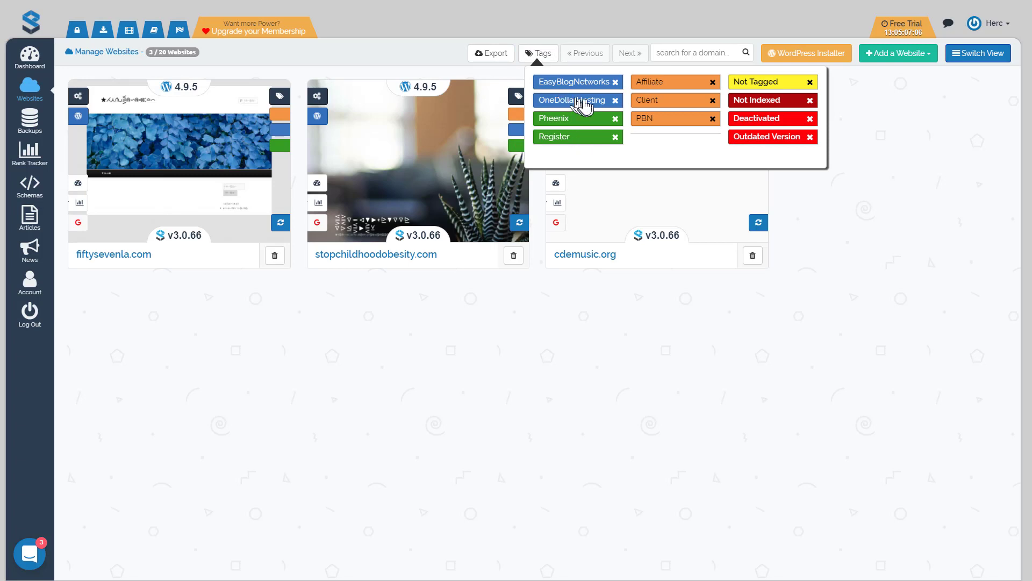
Step: Filter the website list by the Affiliate tag, check the matching site's tags and toggle the AND matching option
left_click(661, 86)
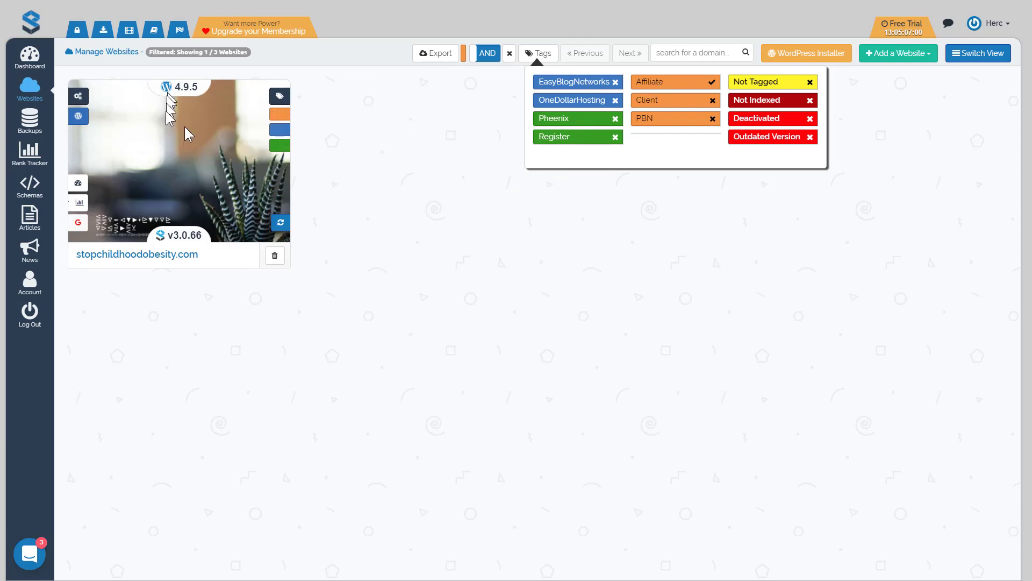
mouse_move(239, 117)
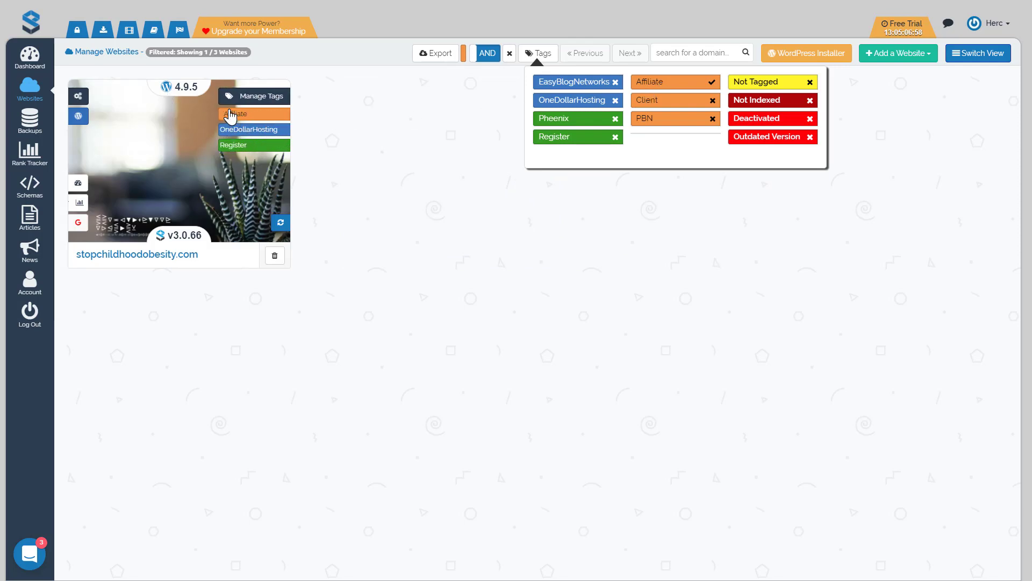
left_click(485, 60)
left_click(485, 59)
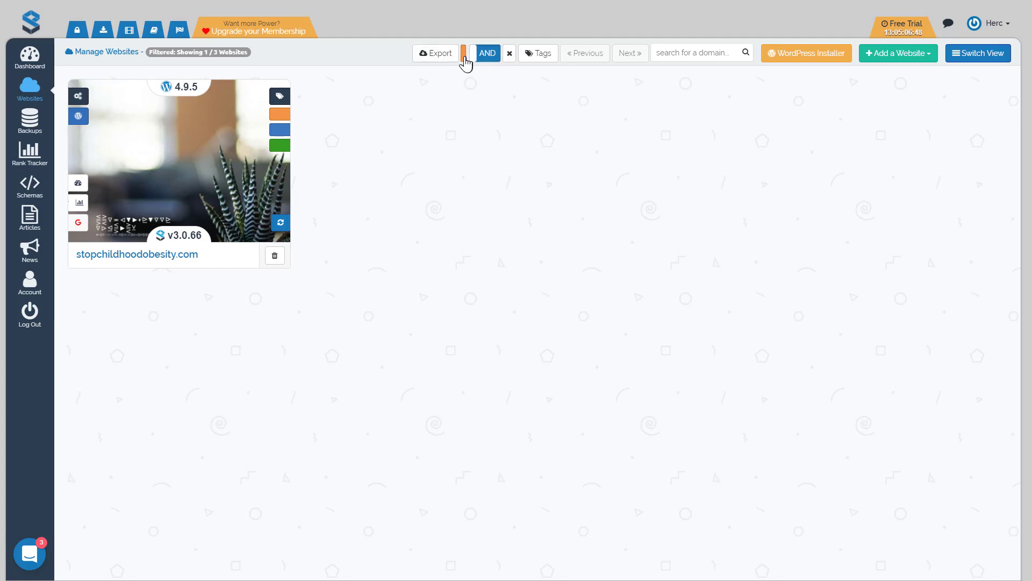
Step: Add the PBN tag to the Affiliate filter and compare the matching websites under OR and AND matching
left_click(538, 60)
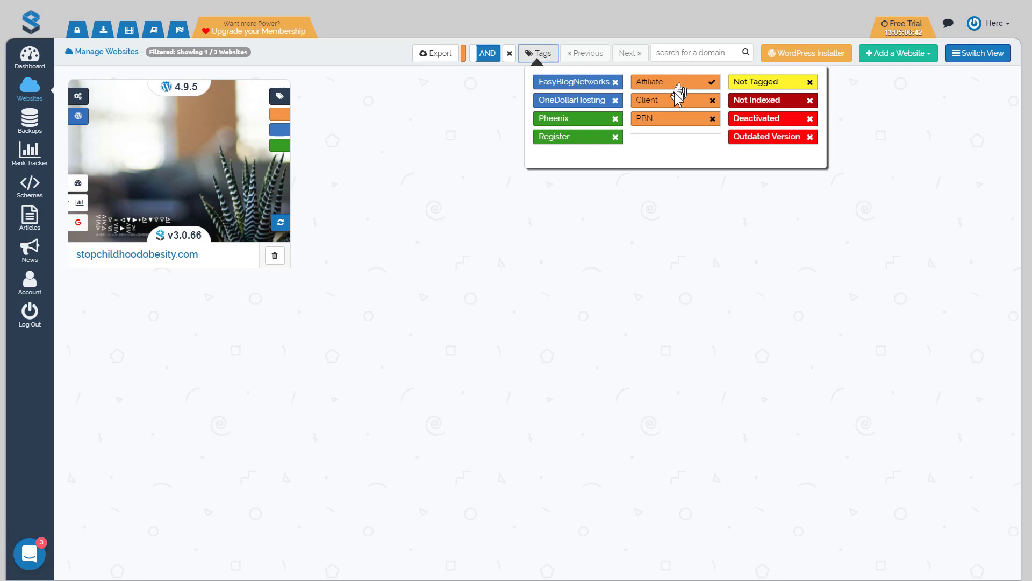
left_click(666, 121)
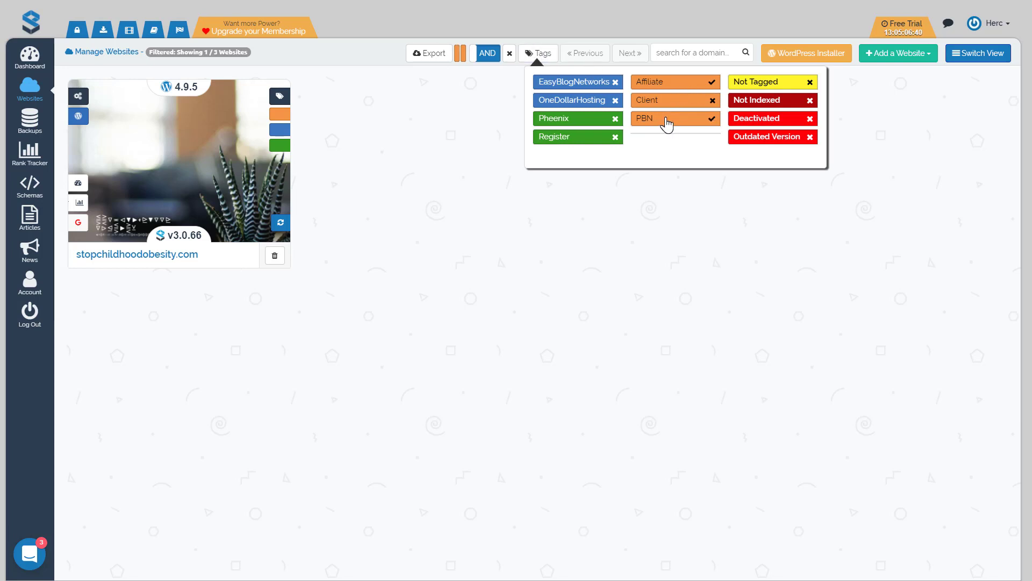
left_click_drag(440, 244, 654, 258)
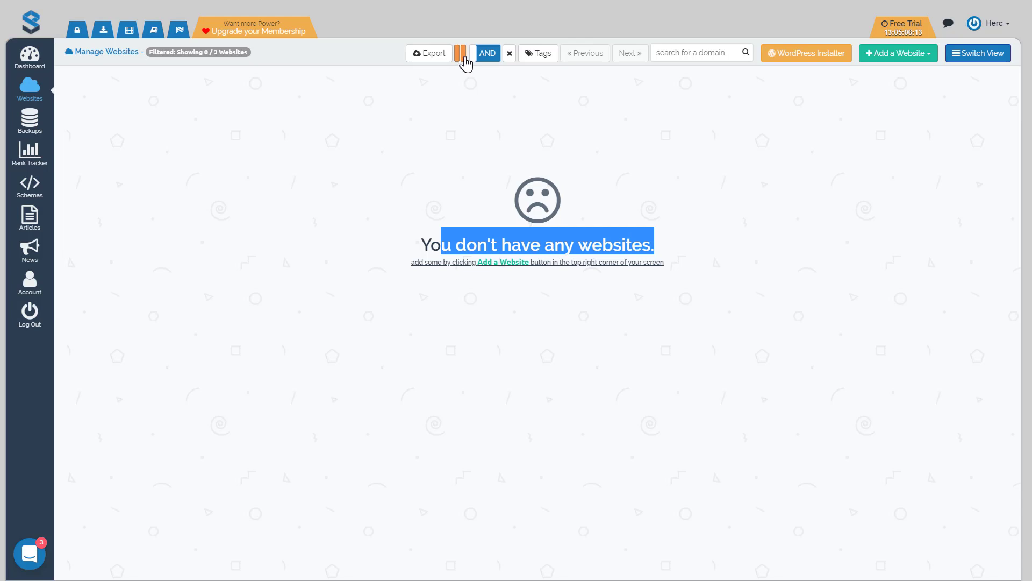
left_click(542, 156)
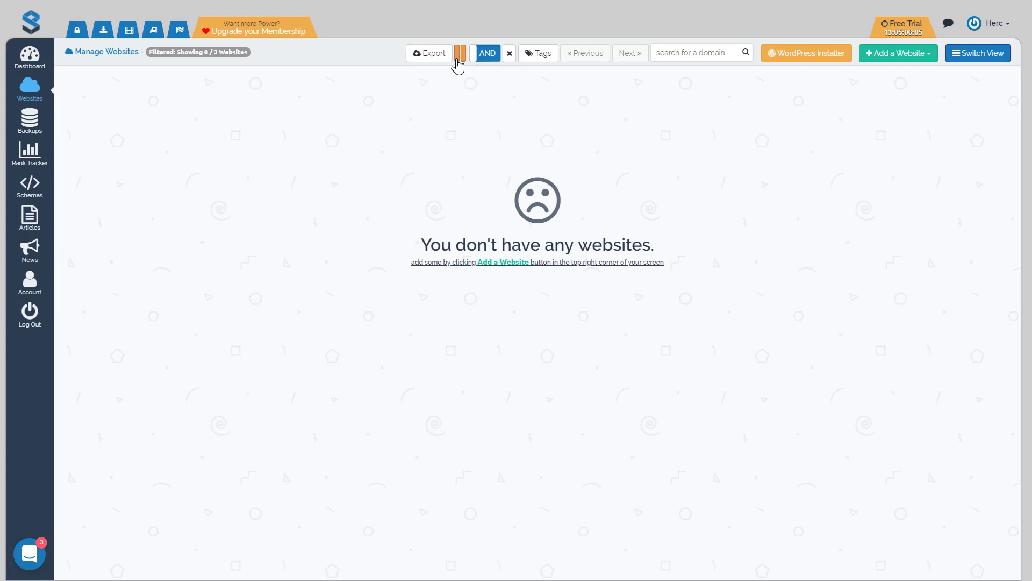
left_click(486, 60)
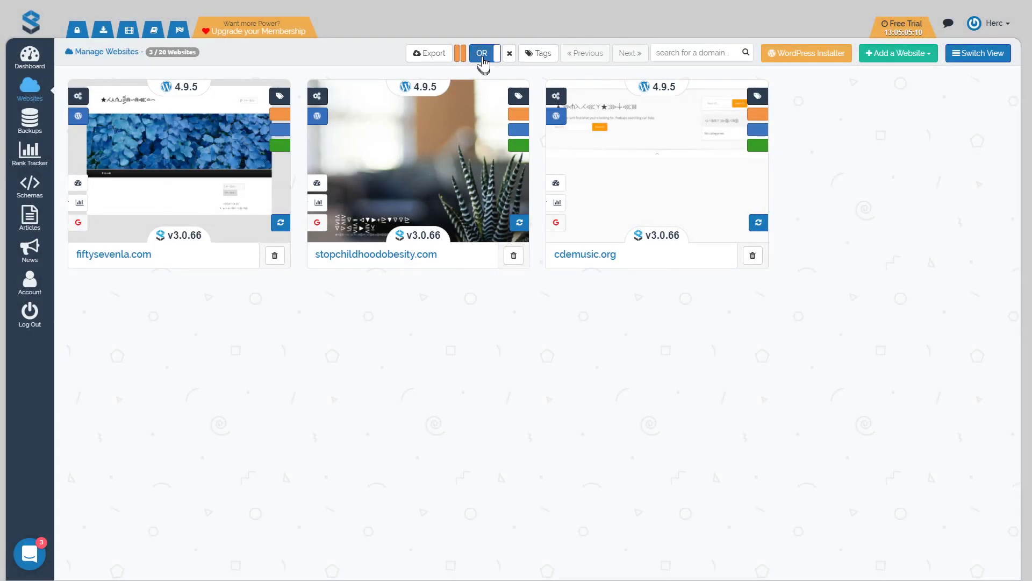
left_click(482, 53)
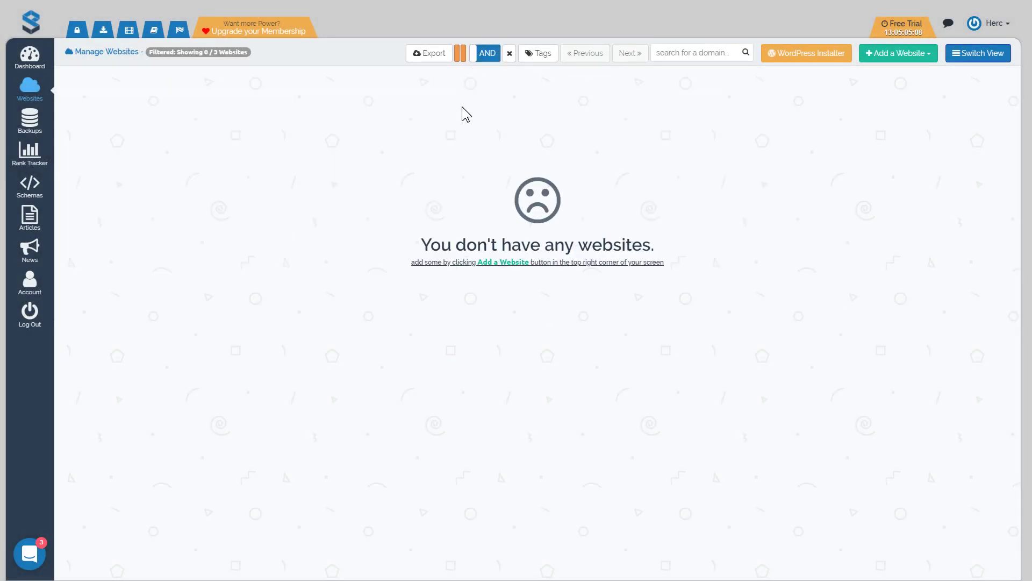
Step: Clear the combined tag filter, filter the websites by the PBN tag only and switch to the table view
left_click(510, 54)
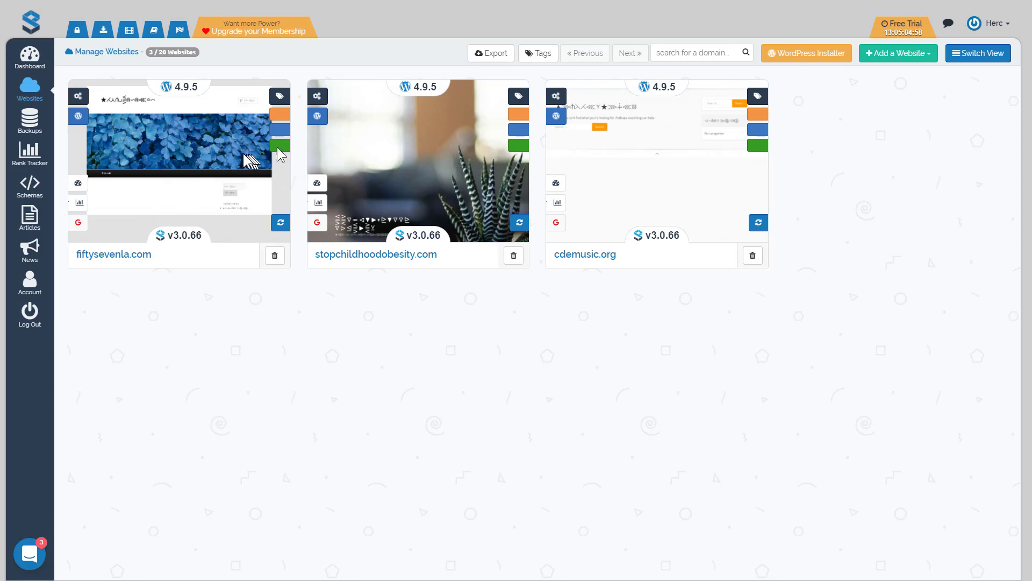
left_click(536, 56)
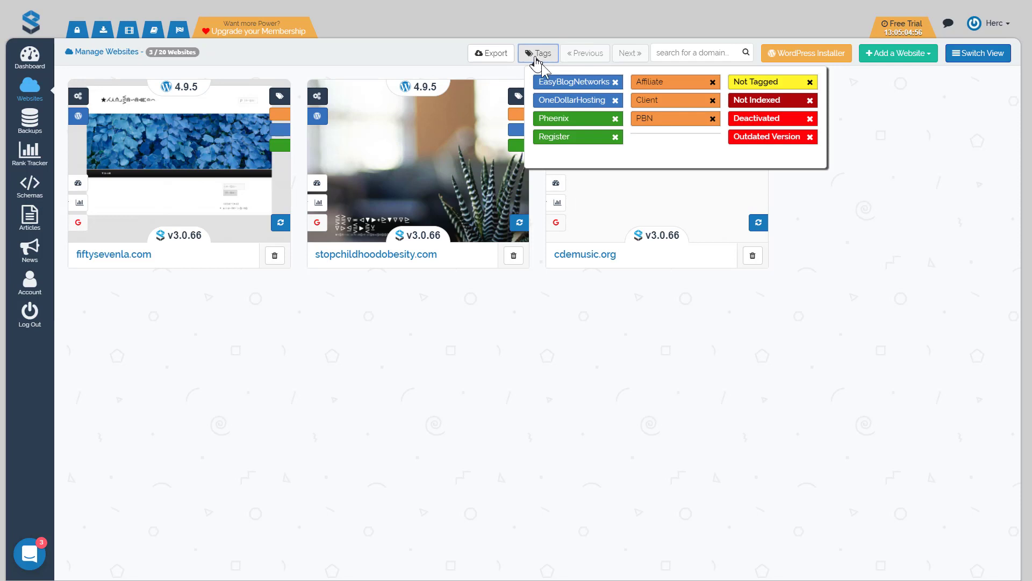
left_click(654, 128)
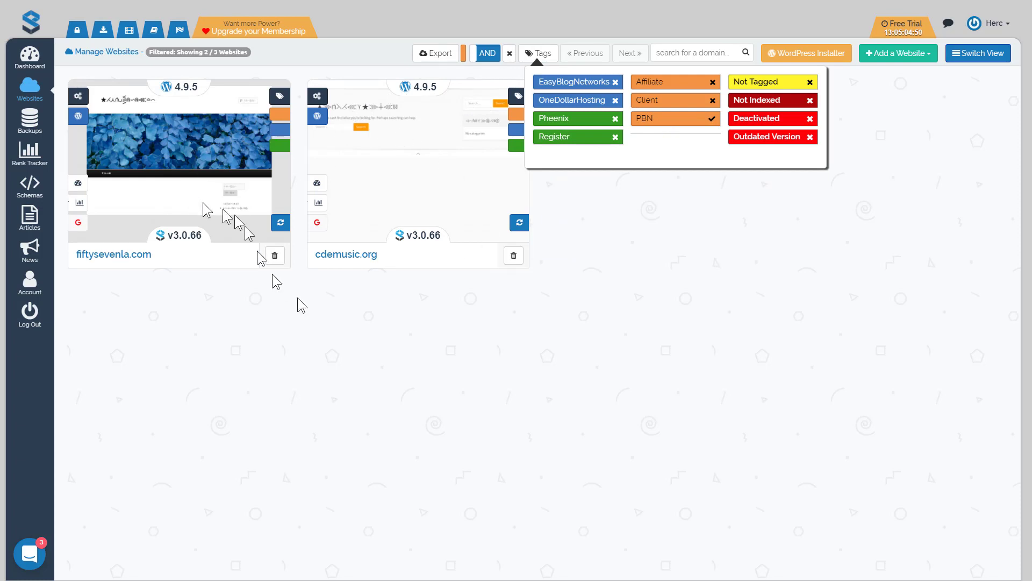
left_click(672, 323)
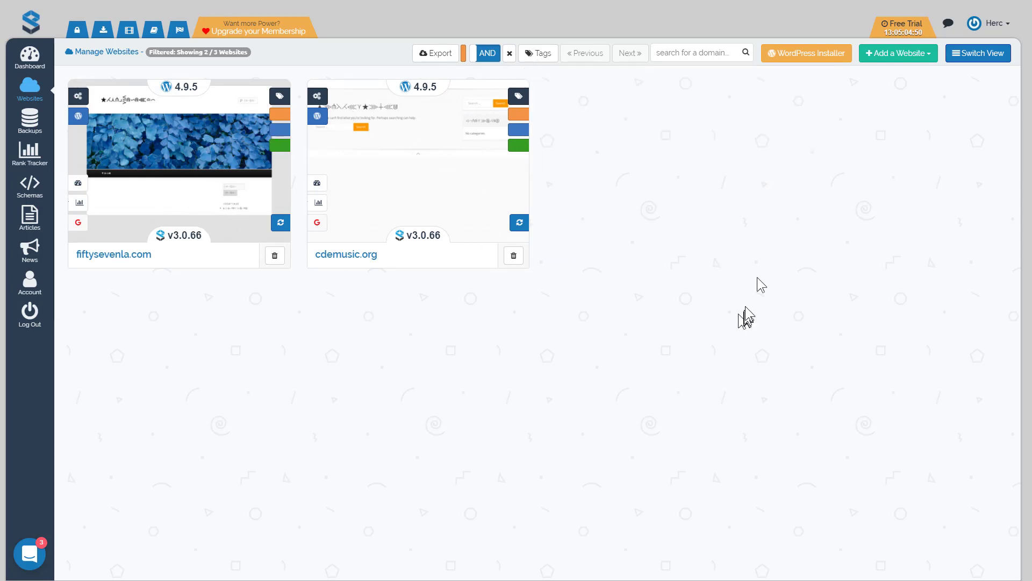
left_click(974, 57)
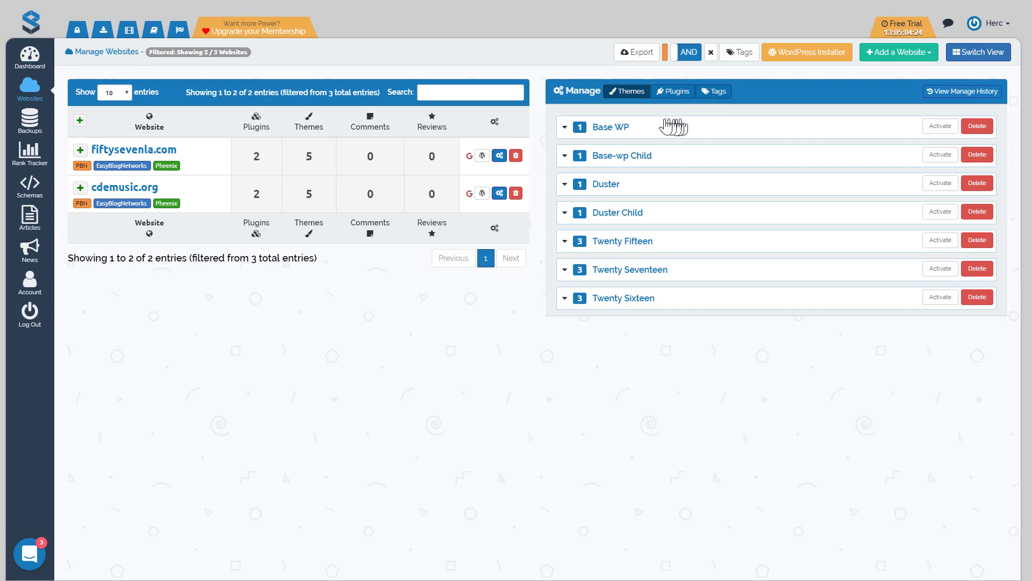
Step: Expand each theme from Base WP to Twenty Sixteen and check which websites have it installed or activated
left_click(613, 133)
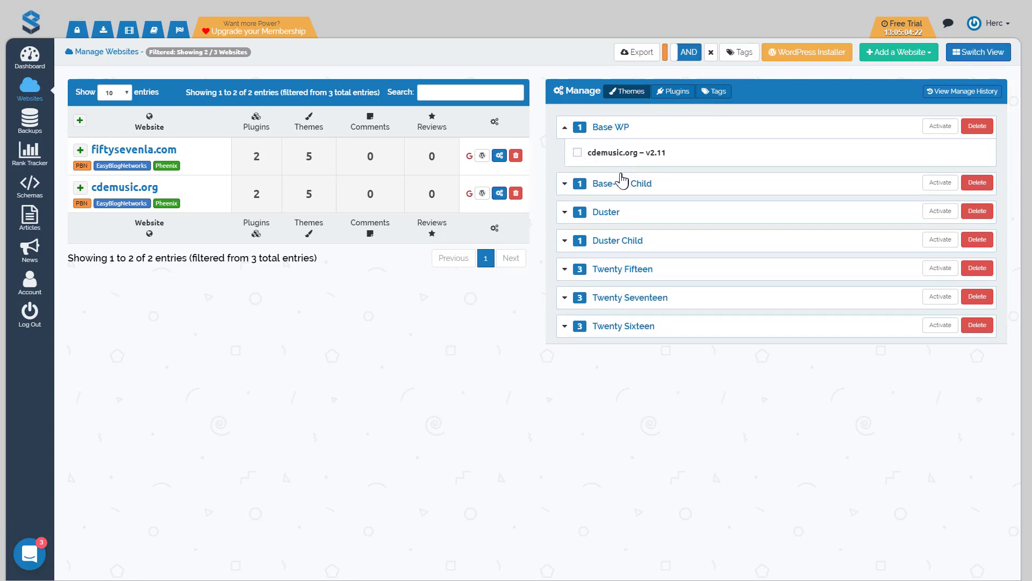
left_click(618, 190)
left_click(613, 240)
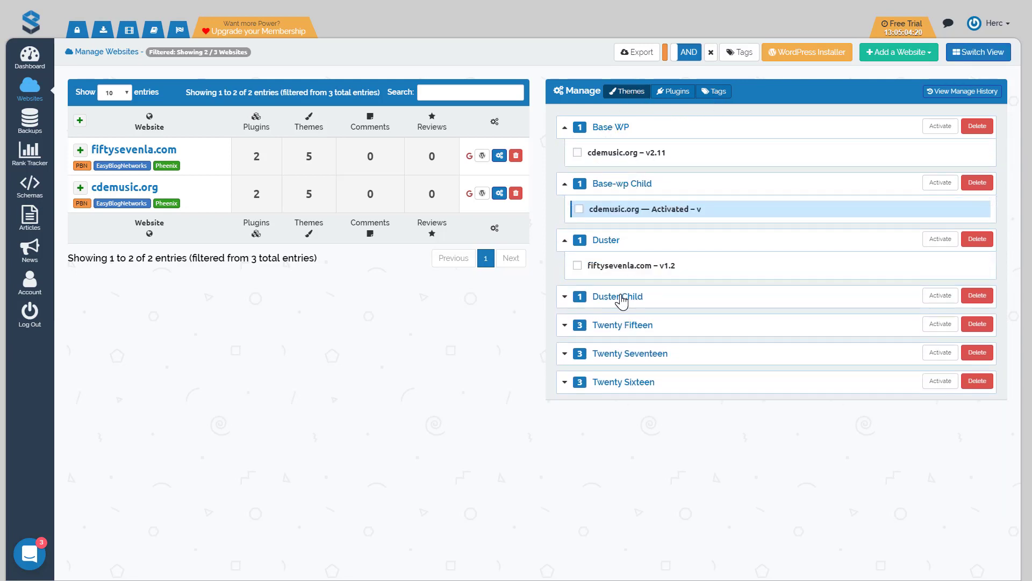
left_click(618, 297)
left_click(618, 353)
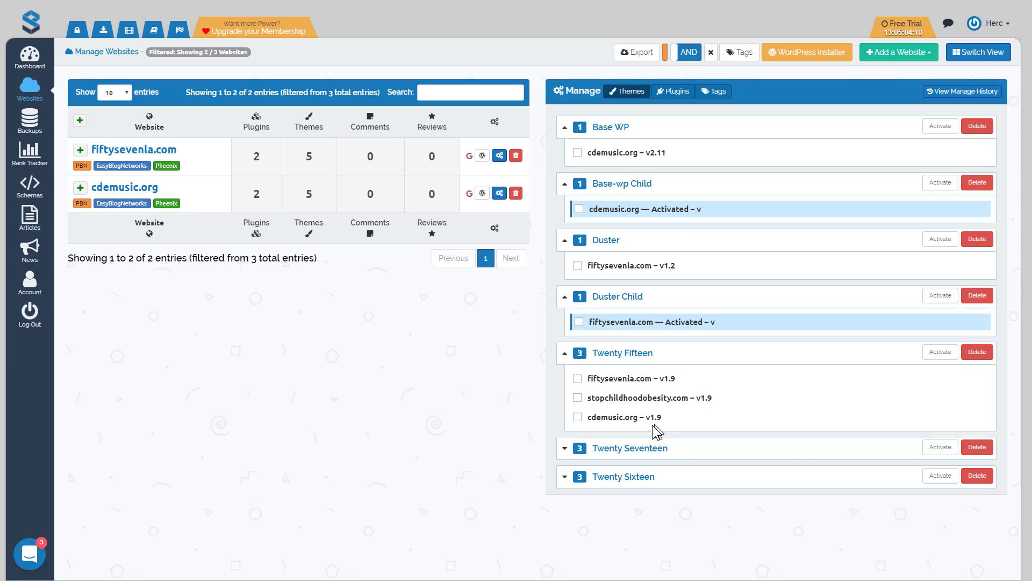
mouse_move(640, 328)
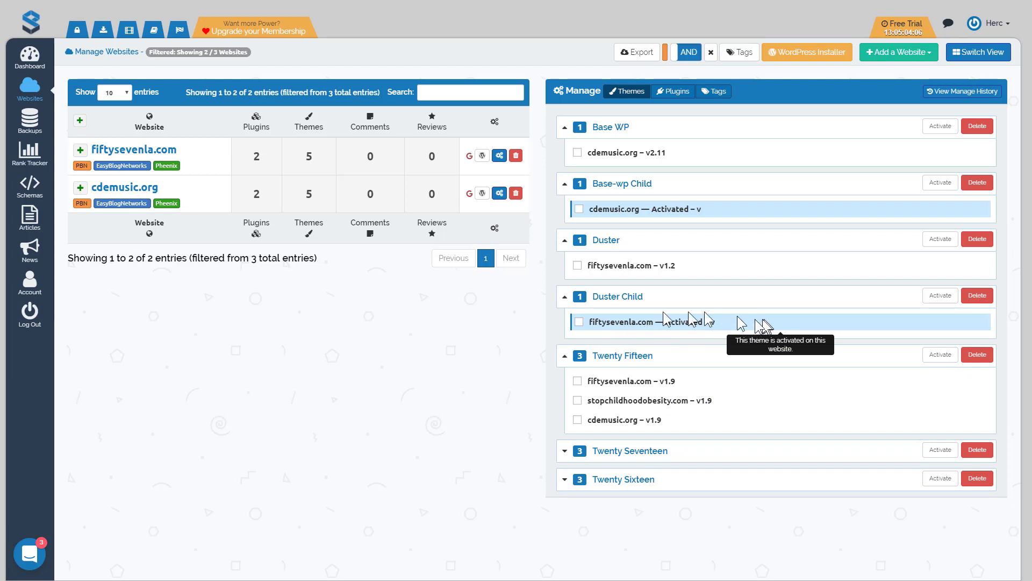
left_click(658, 451)
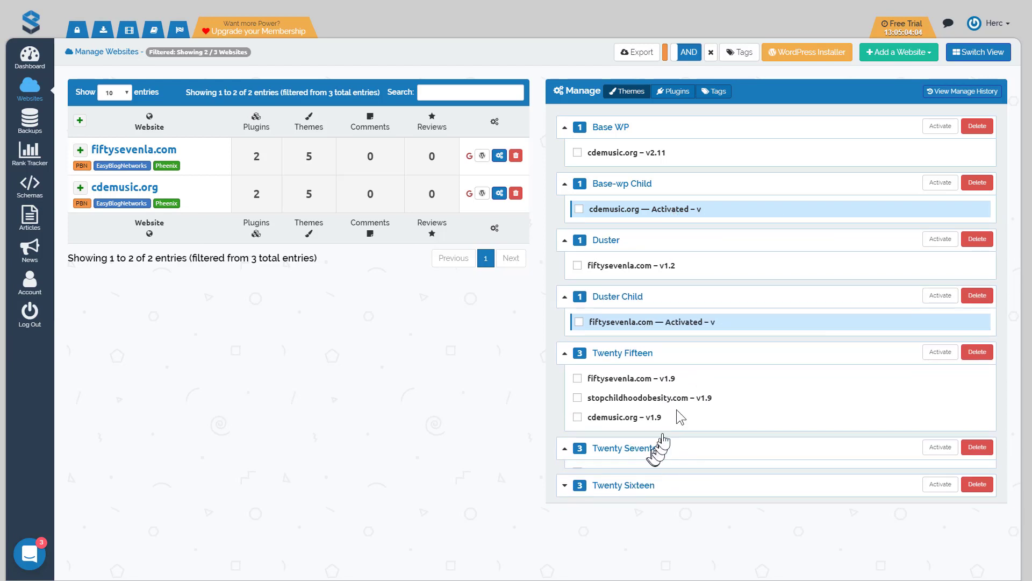
left_click(619, 543)
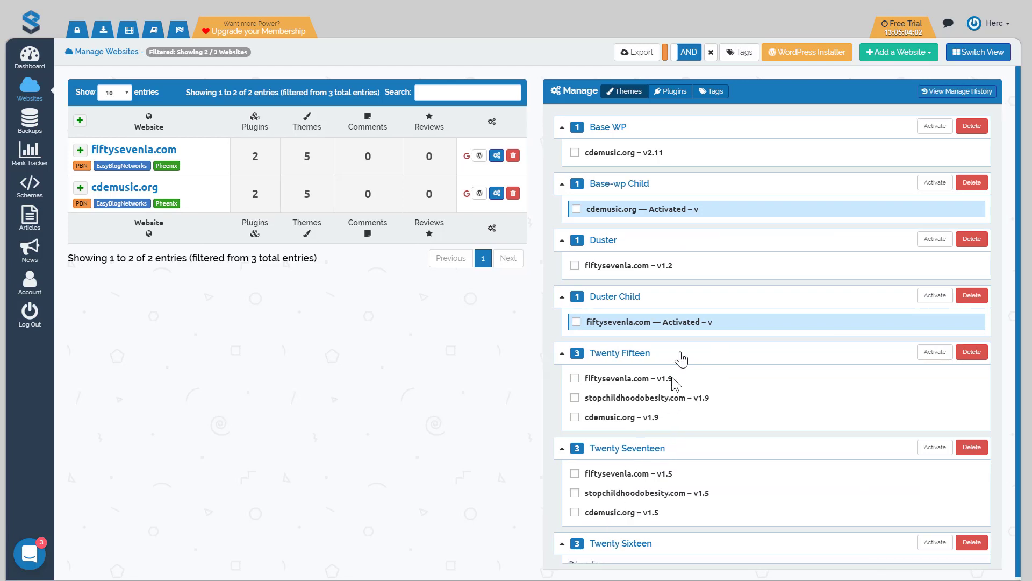
scroll(682, 357, "down", 1)
scroll(748, 436, "up", 1)
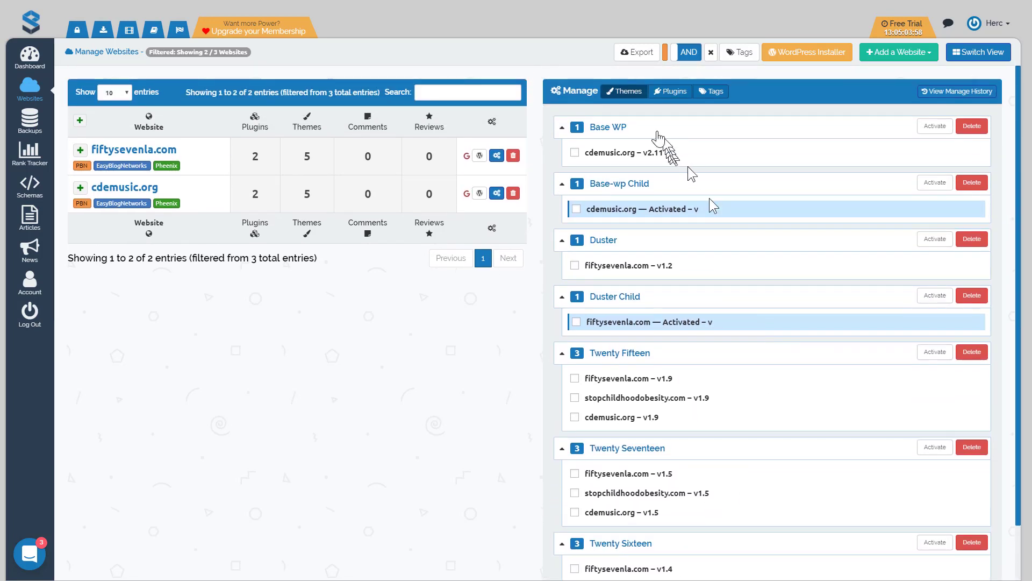
Step: Activate the Akismet Anti-Spam plugin on stopchildhoodobesity.com
left_click(665, 96)
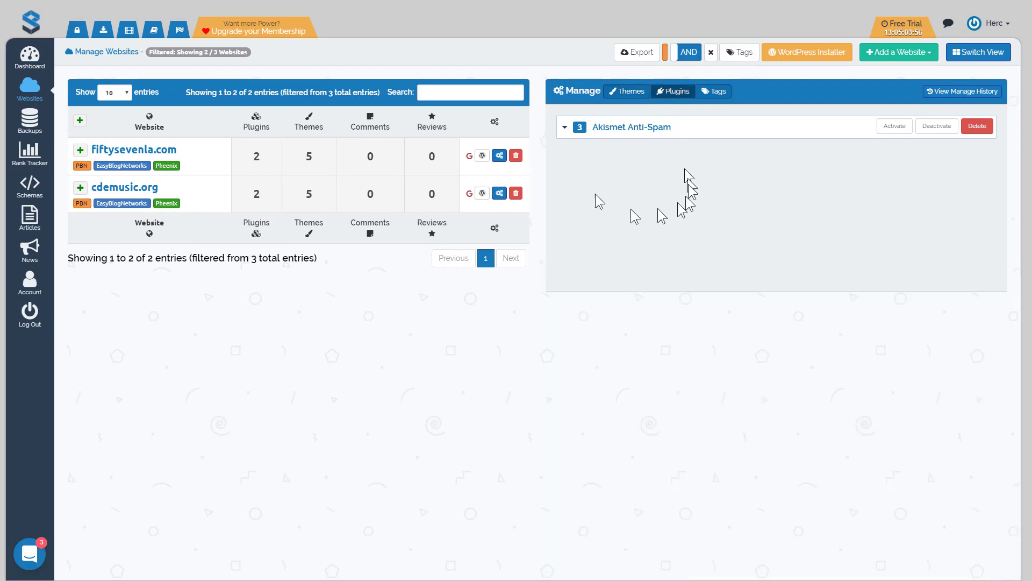
left_click(624, 133)
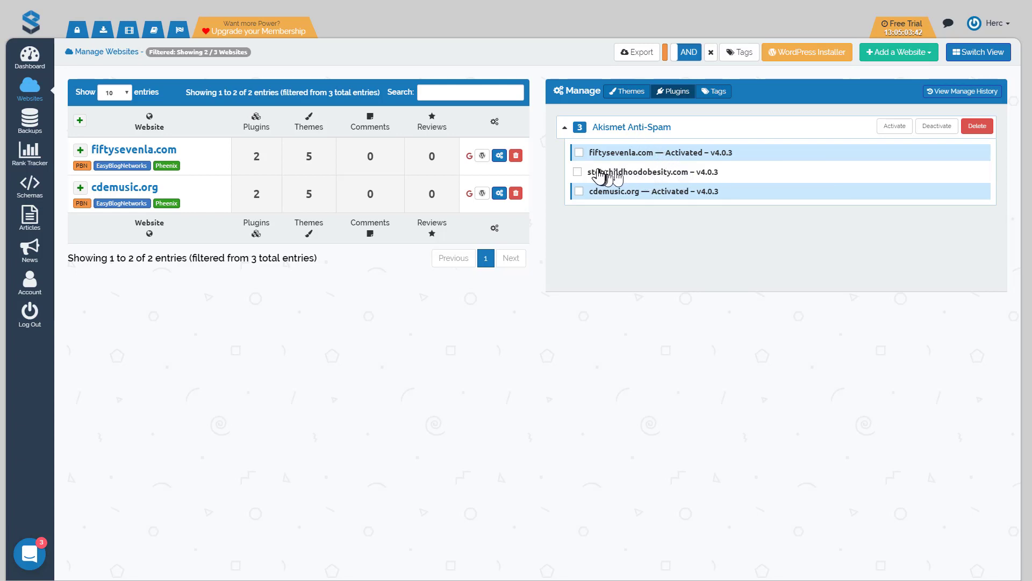
left_click(578, 172)
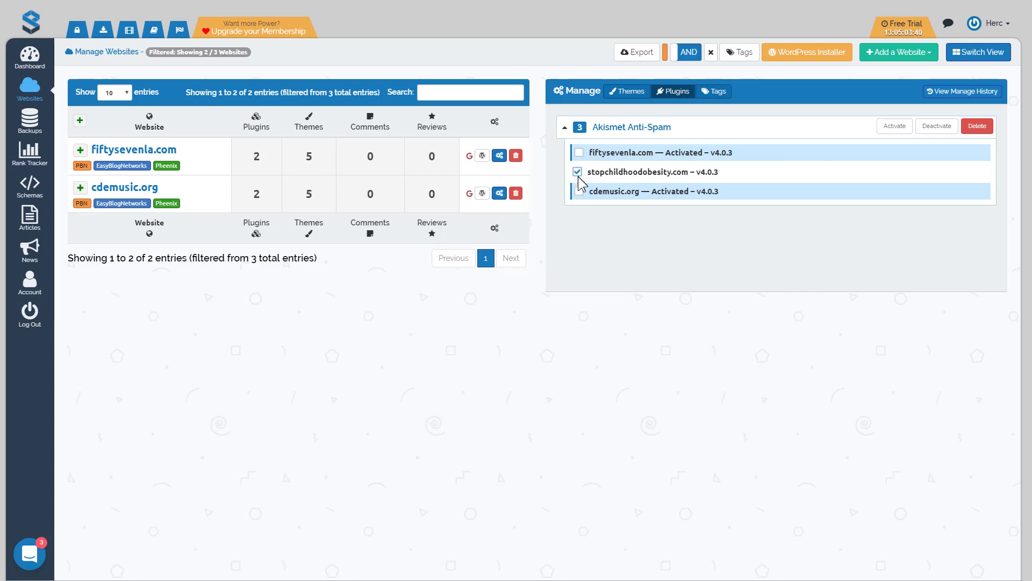
left_click(894, 128)
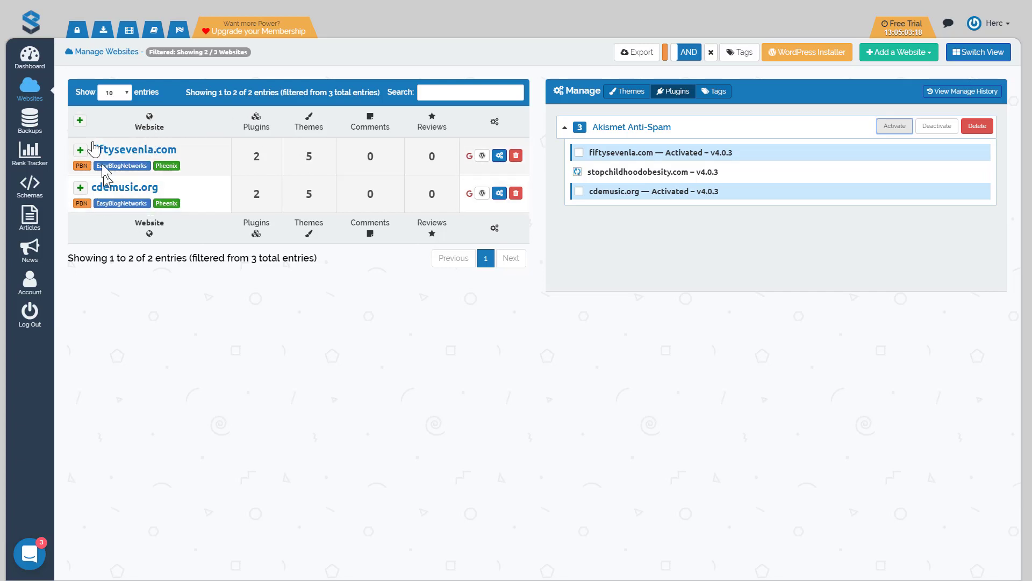
Step: Select all filtered websites, search the WordPress repository for Google Sitemaps and install the Google XML Sitemaps plugin on them
left_click(81, 127)
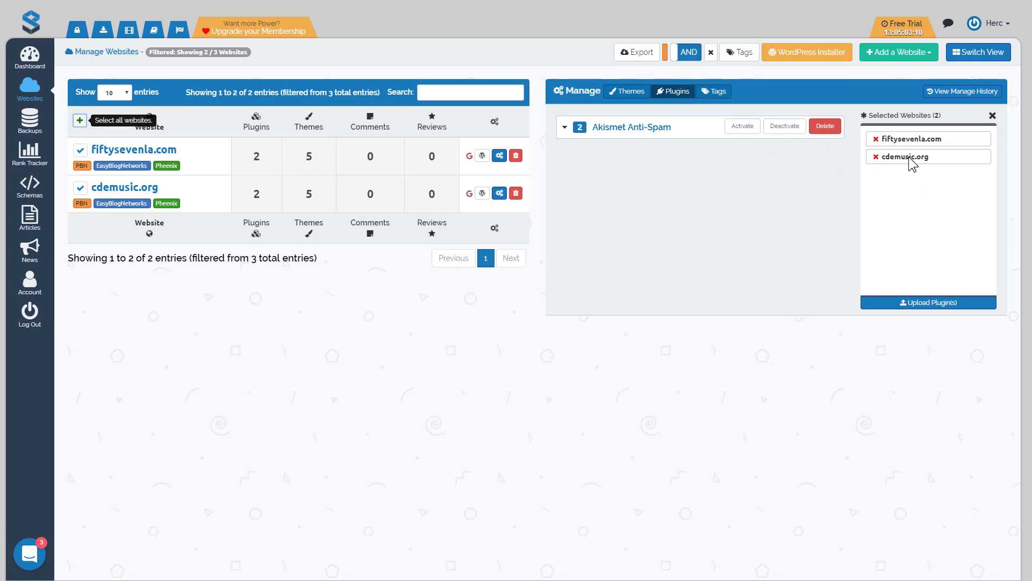
left_click(929, 305)
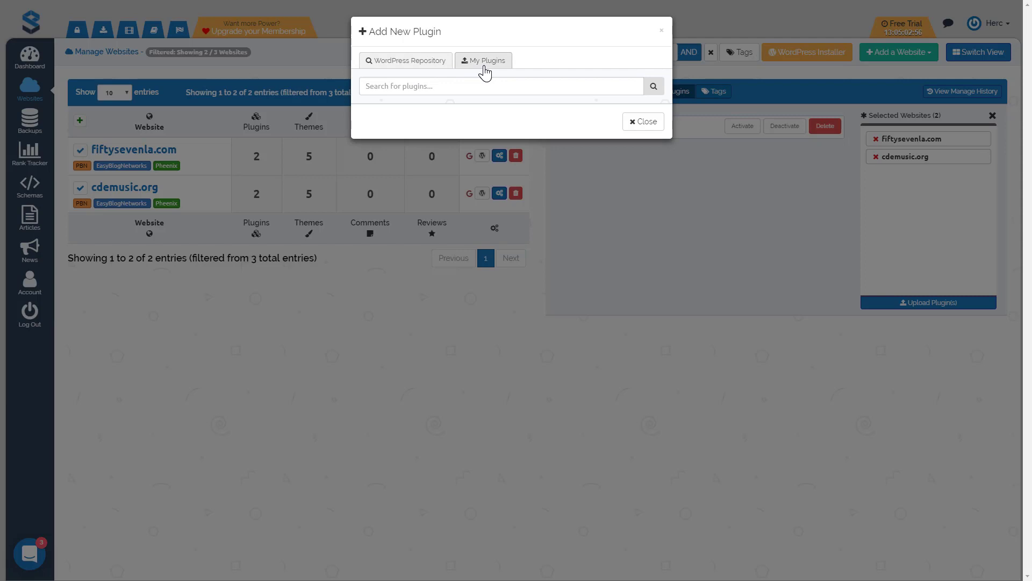
left_click(458, 87)
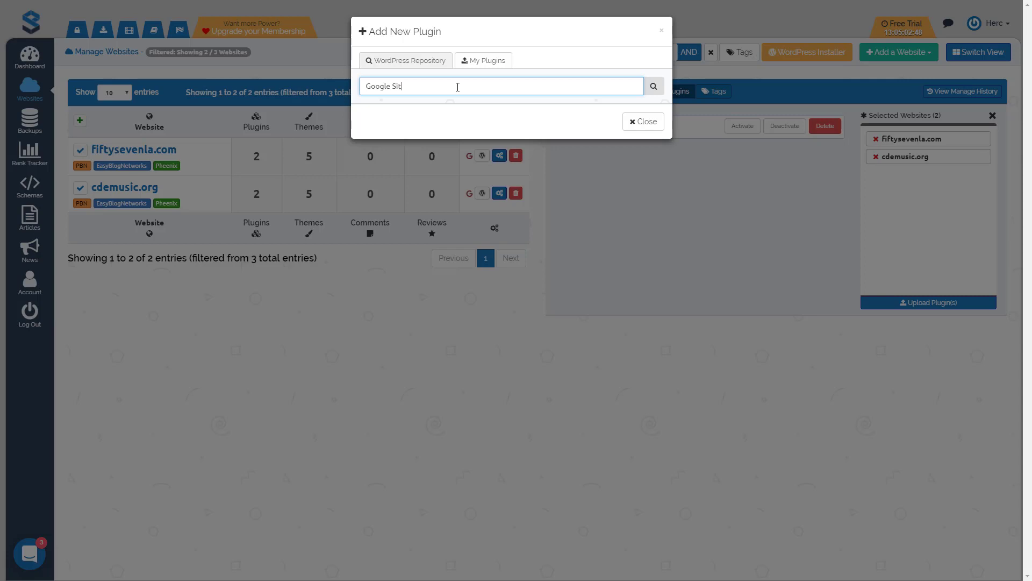
left_click(654, 87)
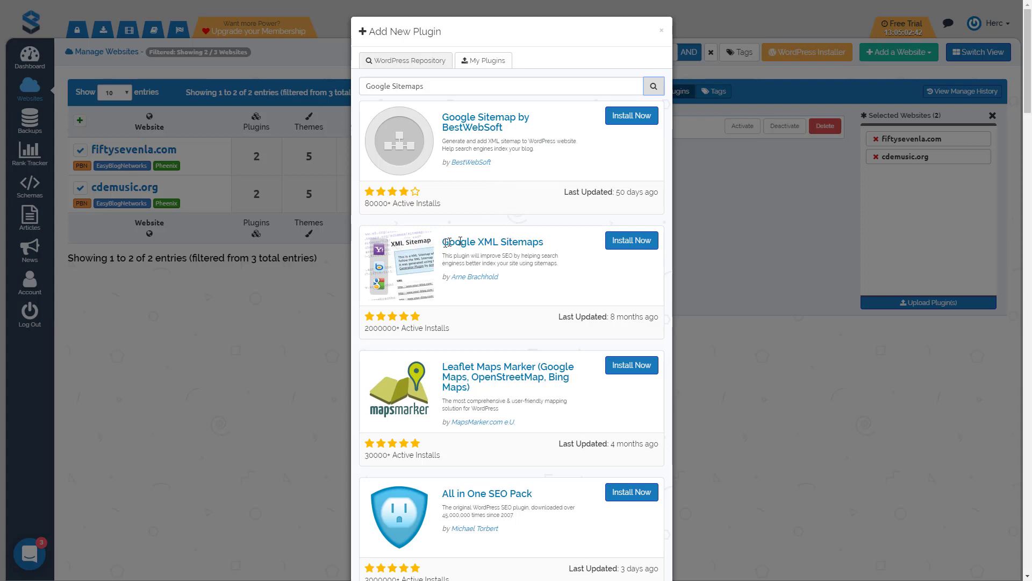
left_click_drag(542, 243, 442, 242)
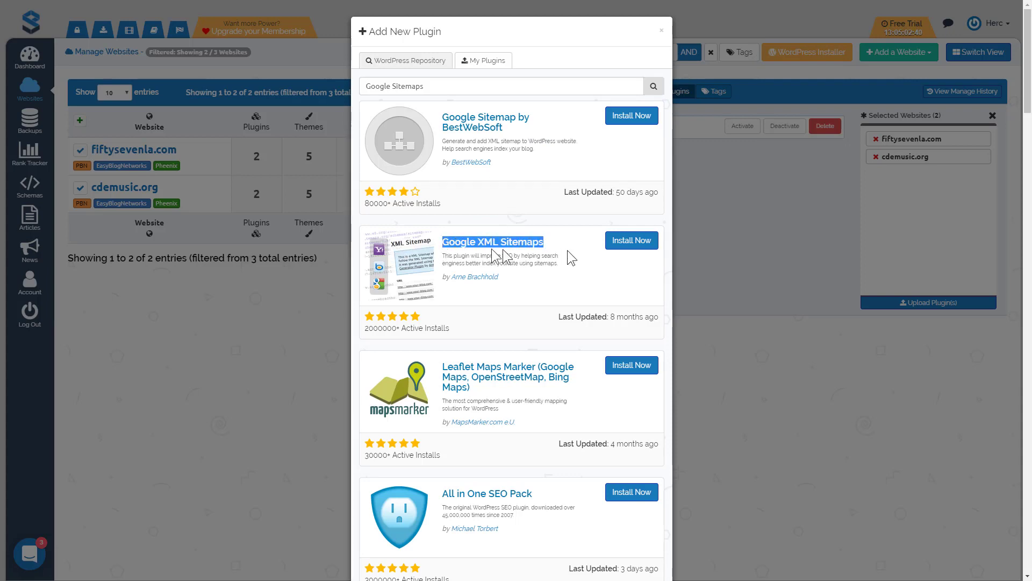
left_click(634, 244)
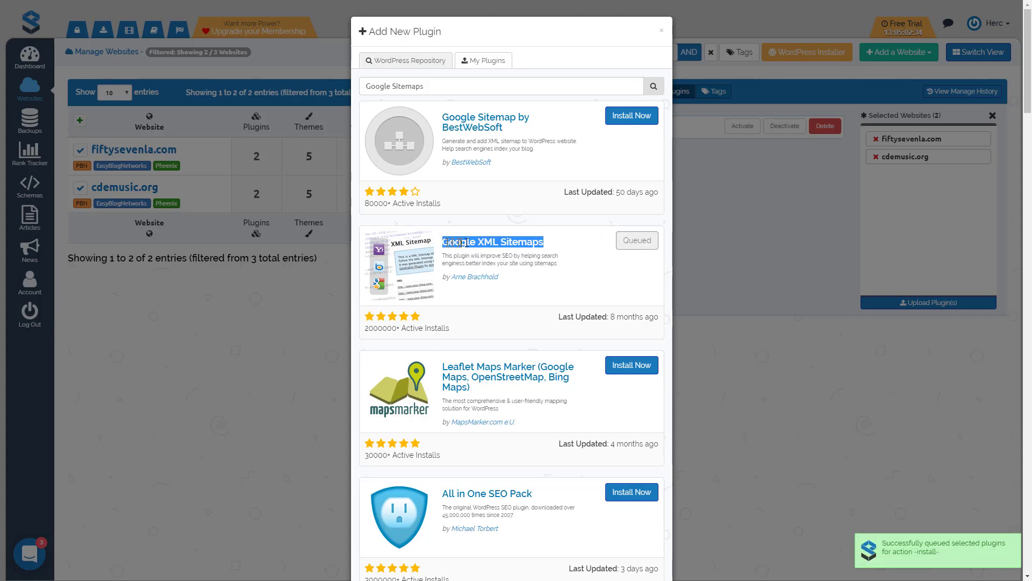
left_click(741, 241)
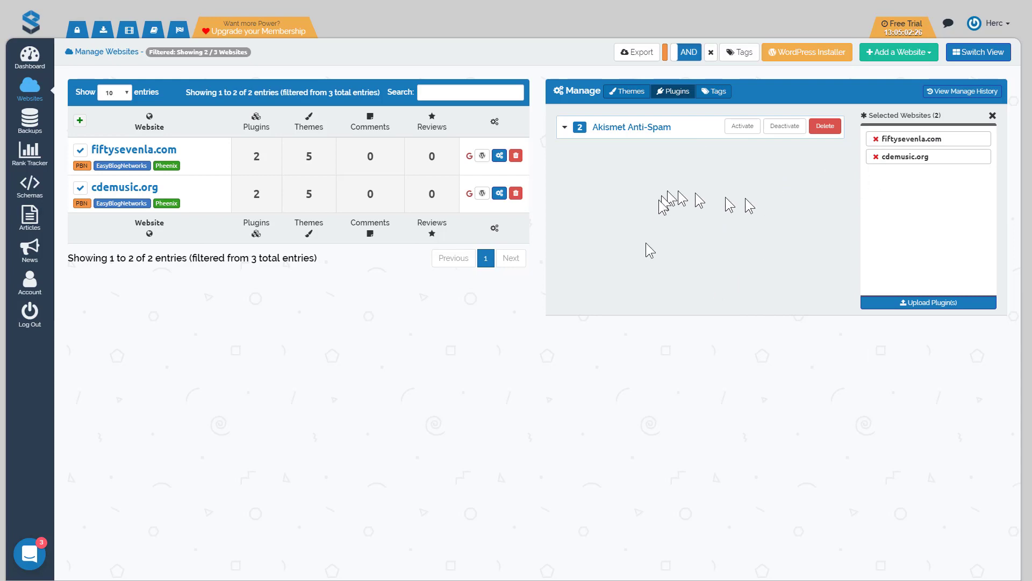
Step: Review the manage history for the status of the Akismet activation and the sitemap plugin installs
left_click(957, 99)
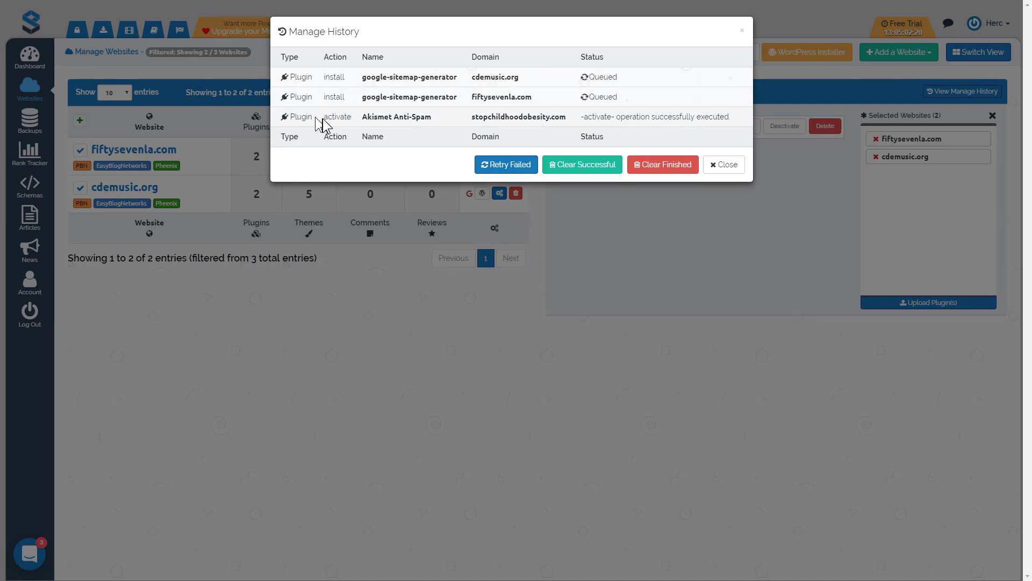
left_click_drag(325, 117, 577, 118)
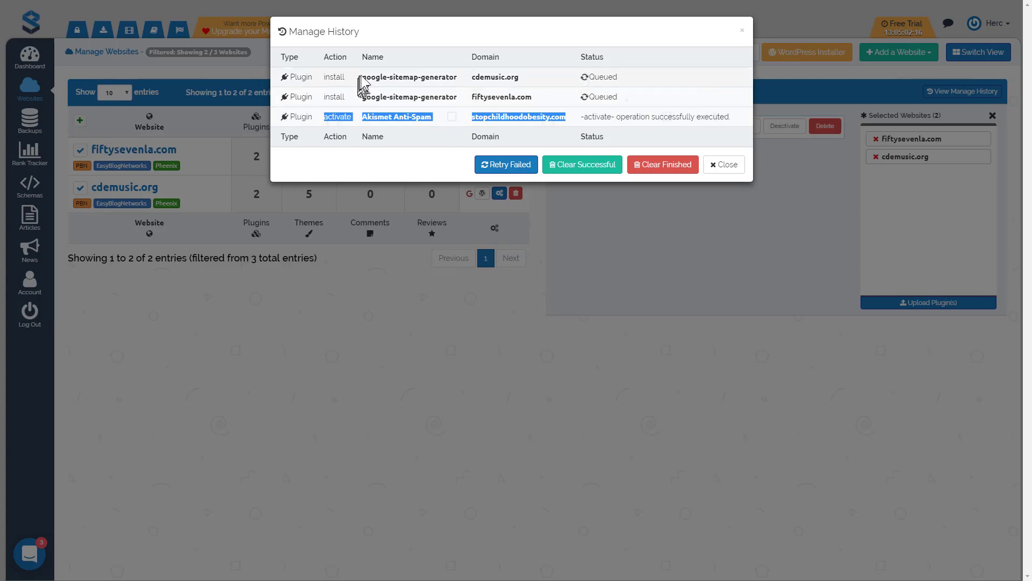
left_click_drag(362, 77, 541, 102)
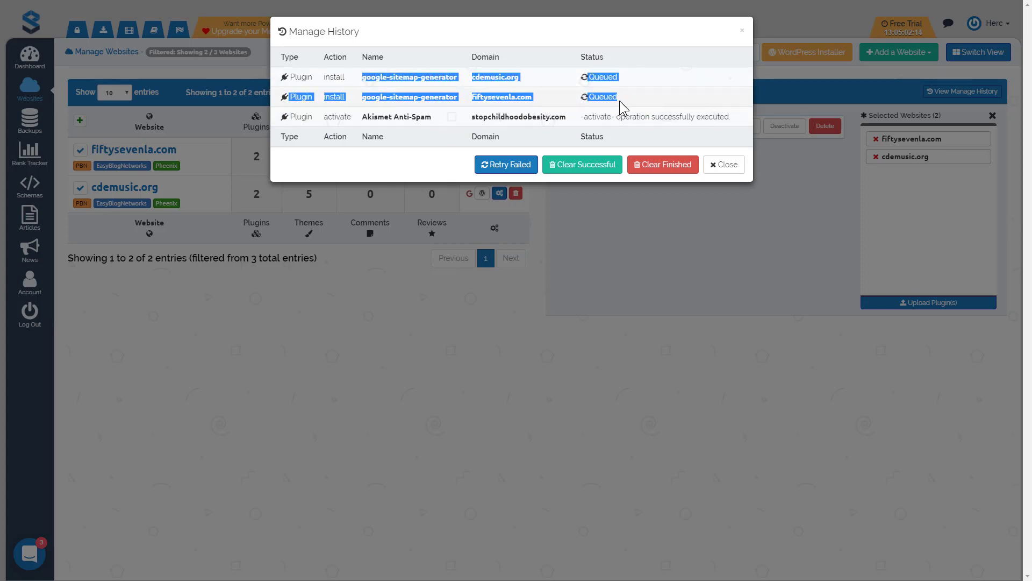
left_click(476, 80)
double_click(477, 79)
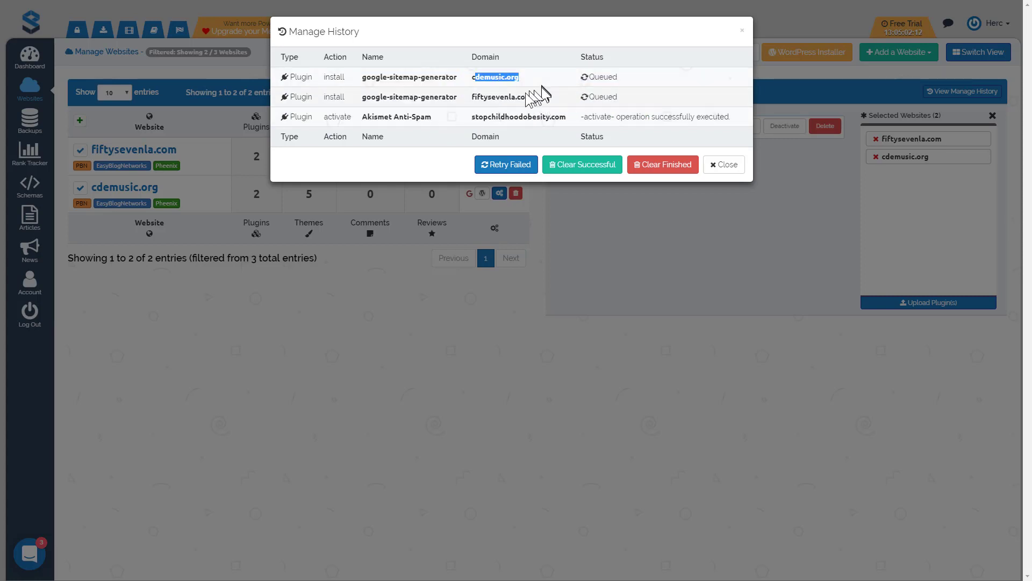
left_click_drag(543, 102, 472, 104)
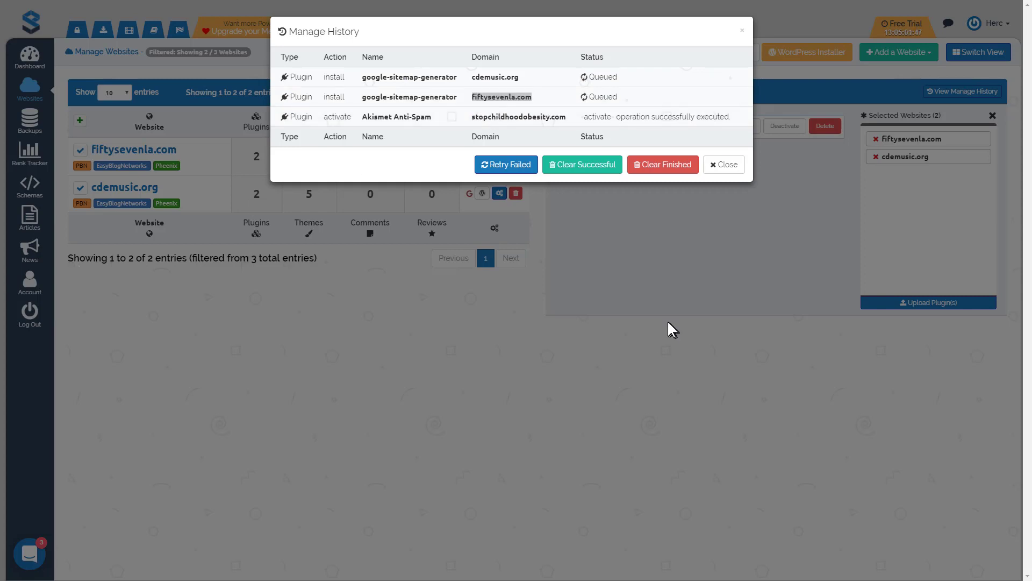
left_click(721, 165)
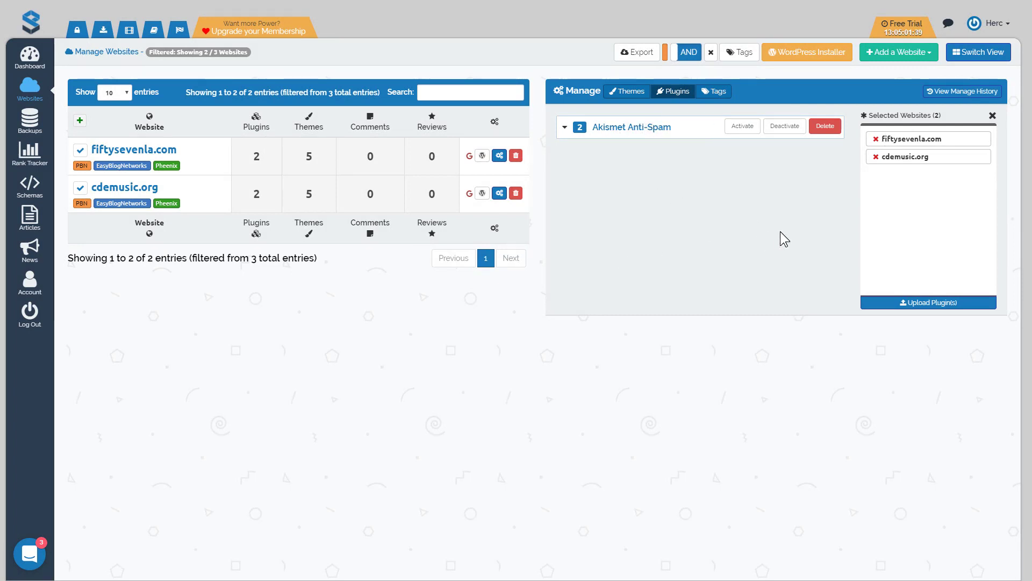
Step: Open the My Plugins/Themes section of the account settings and dismiss the RoboForm autofill window
mouse_move(30, 284)
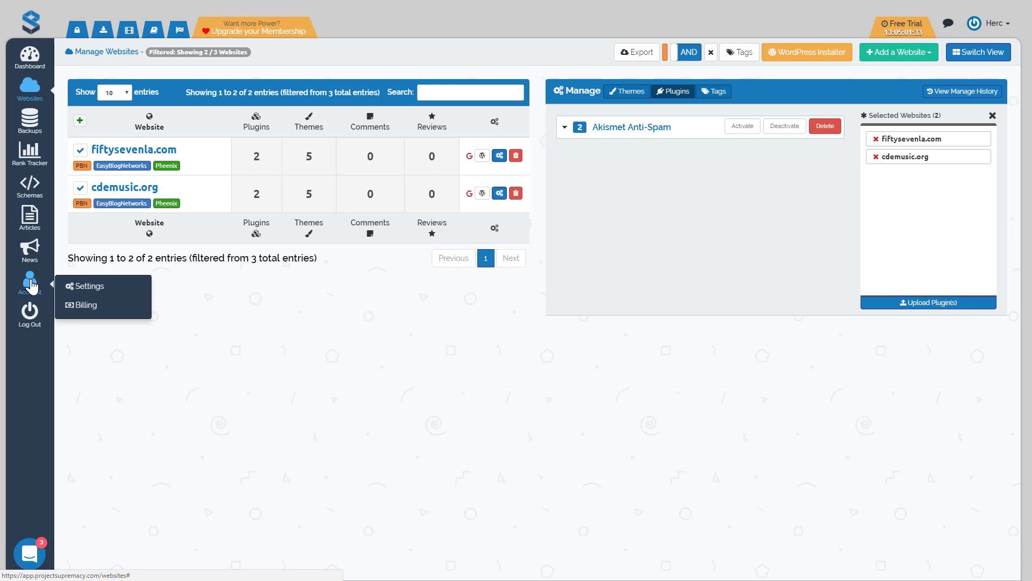
left_click(79, 287)
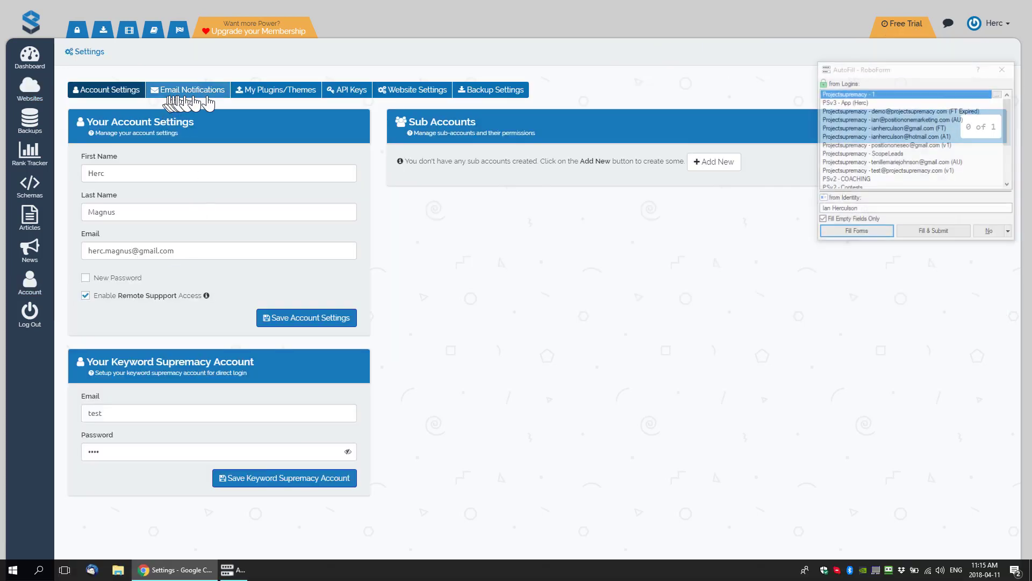
left_click(278, 97)
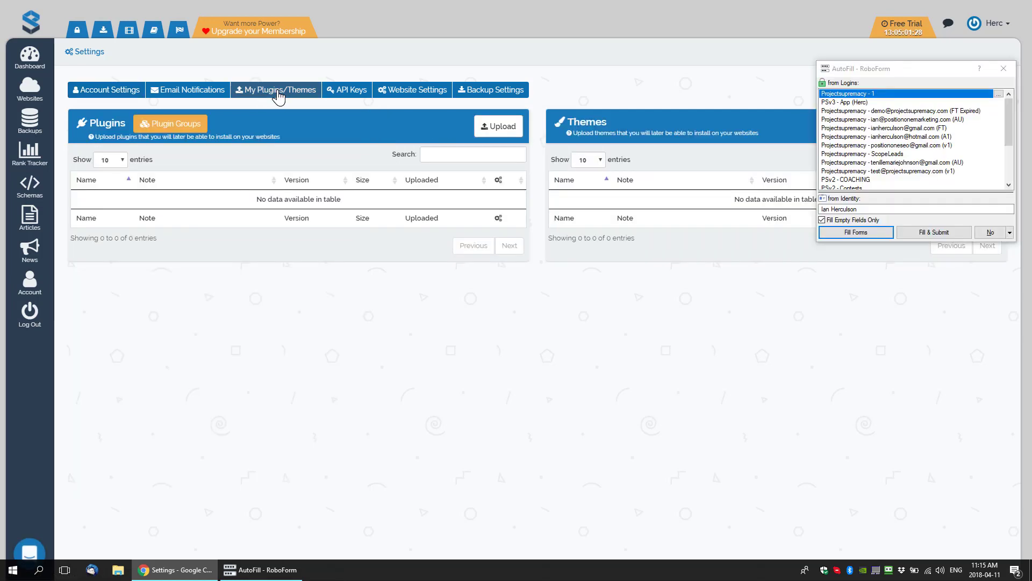
left_click(1001, 68)
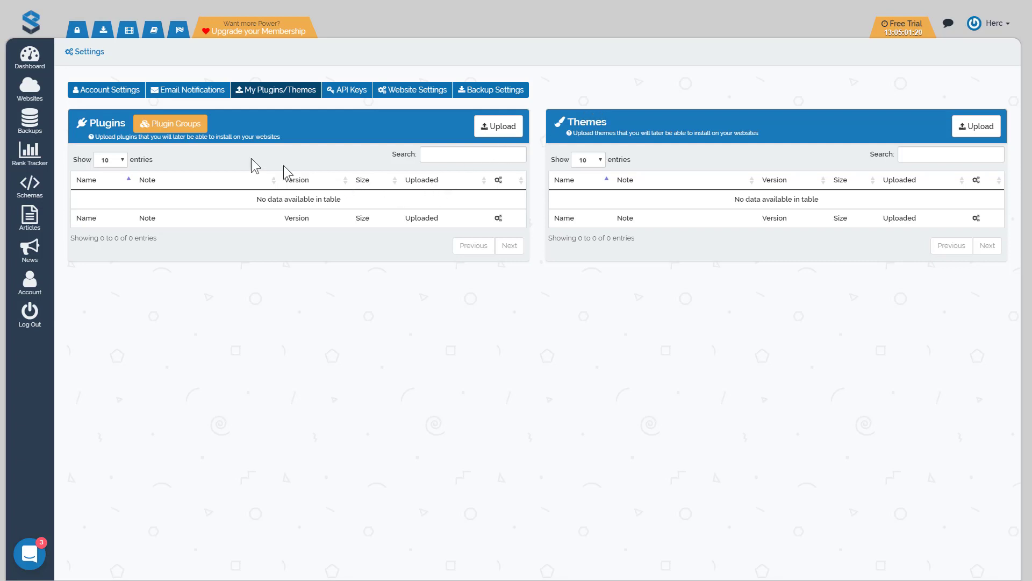
Step: Upload contact-form-7.4.0.3.zip from the My Websites > Word Press > Plugins > plugins for pbns folder to the personal plugin library
left_click(492, 129)
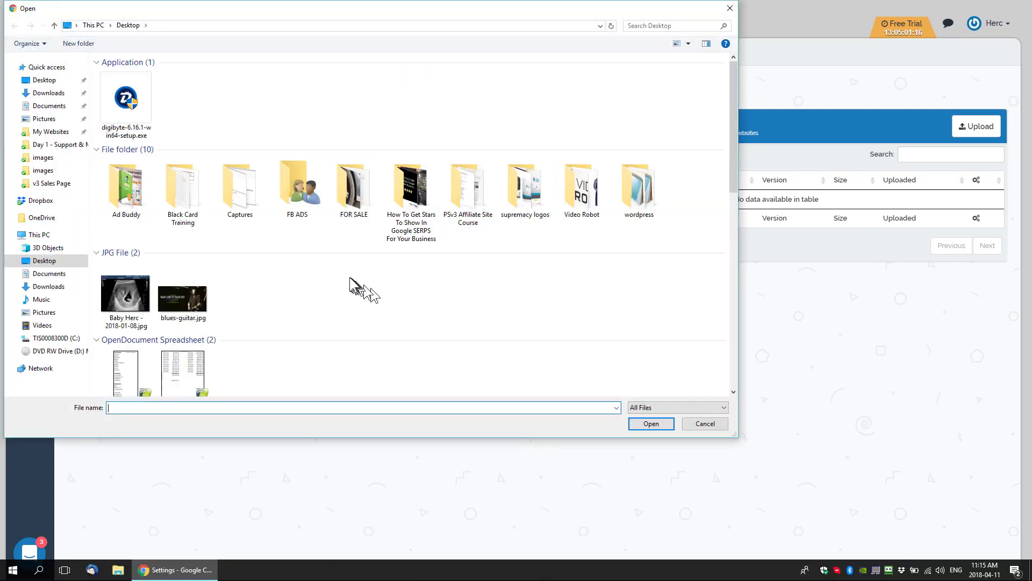
scroll(348, 279, "down", 10)
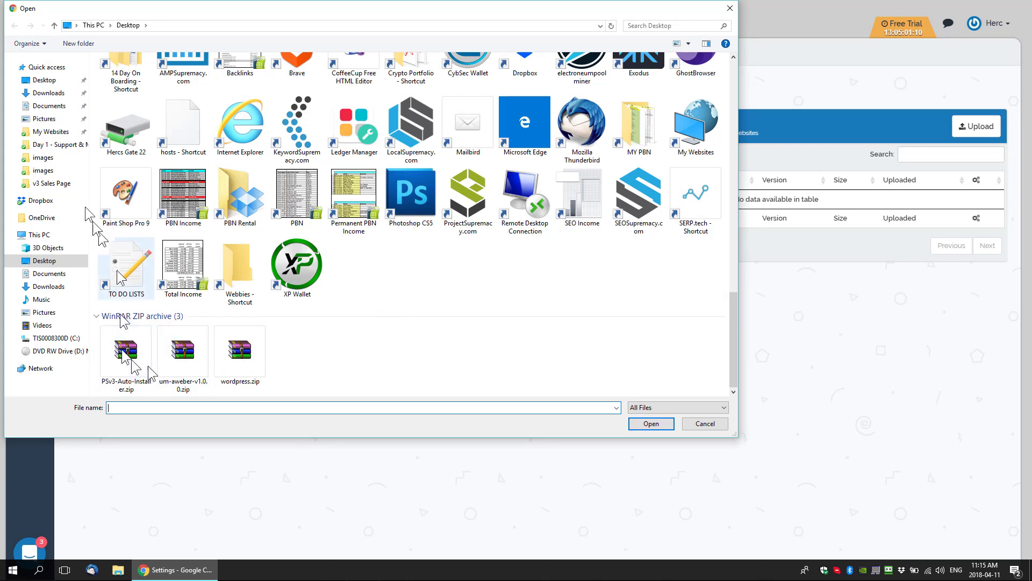
left_click(47, 135)
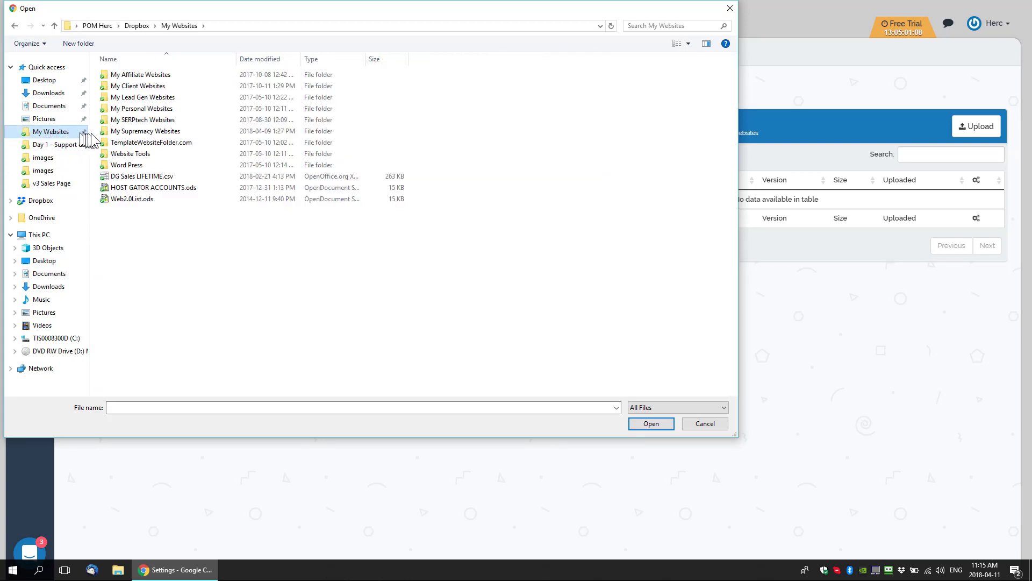
double_click(129, 165)
left_click(125, 88)
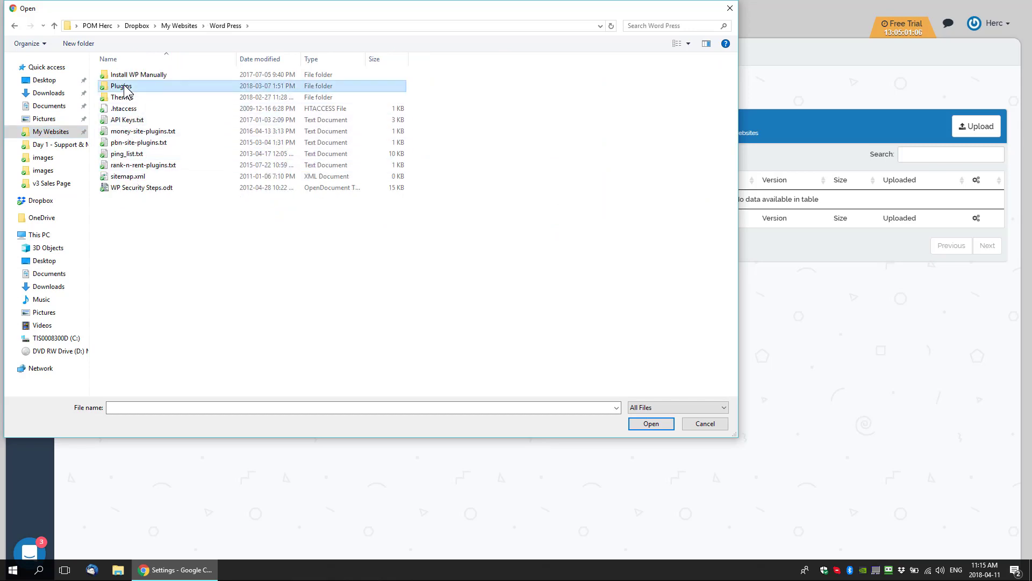
double_click(124, 87)
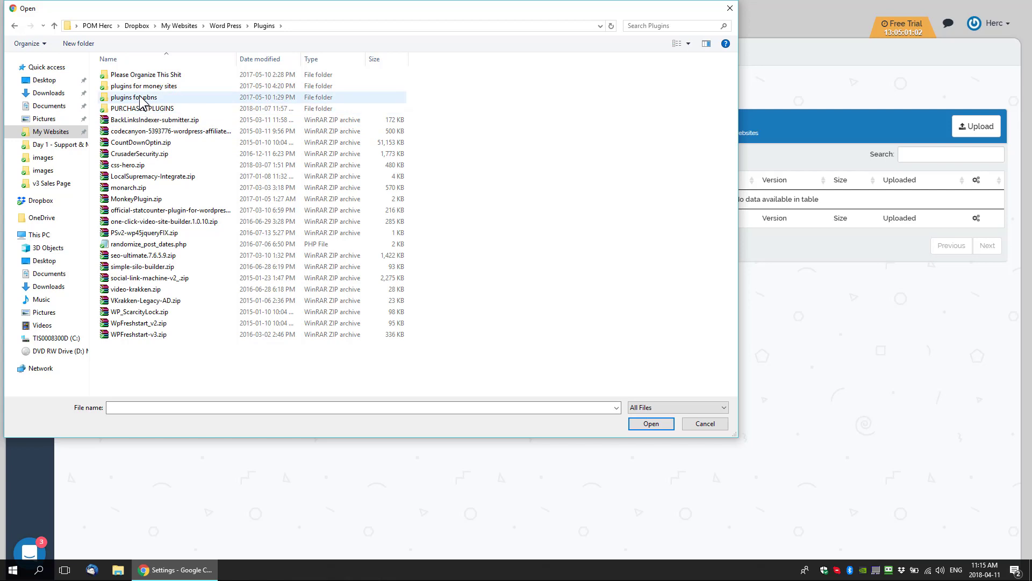
double_click(138, 97)
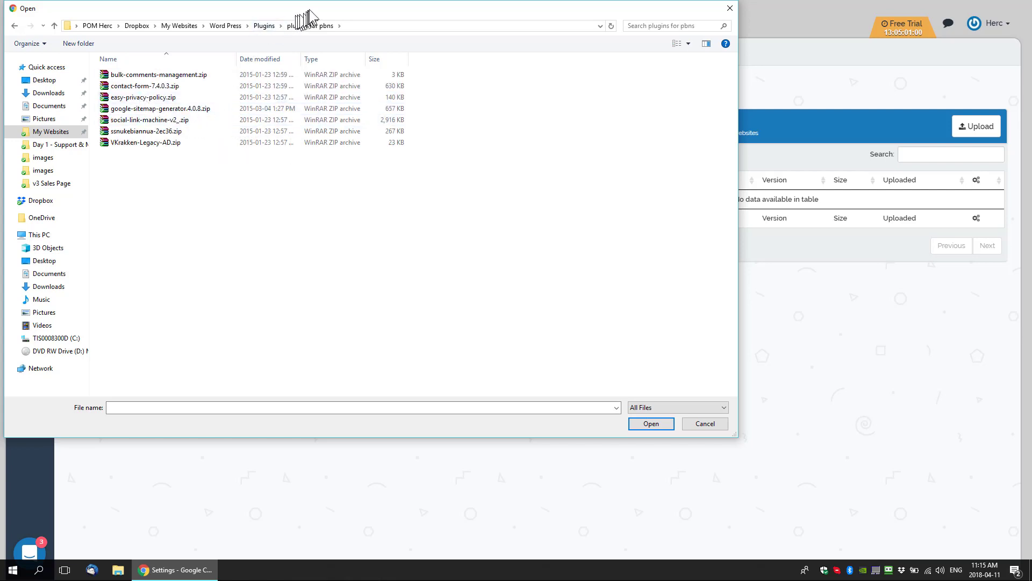
left_click(145, 87)
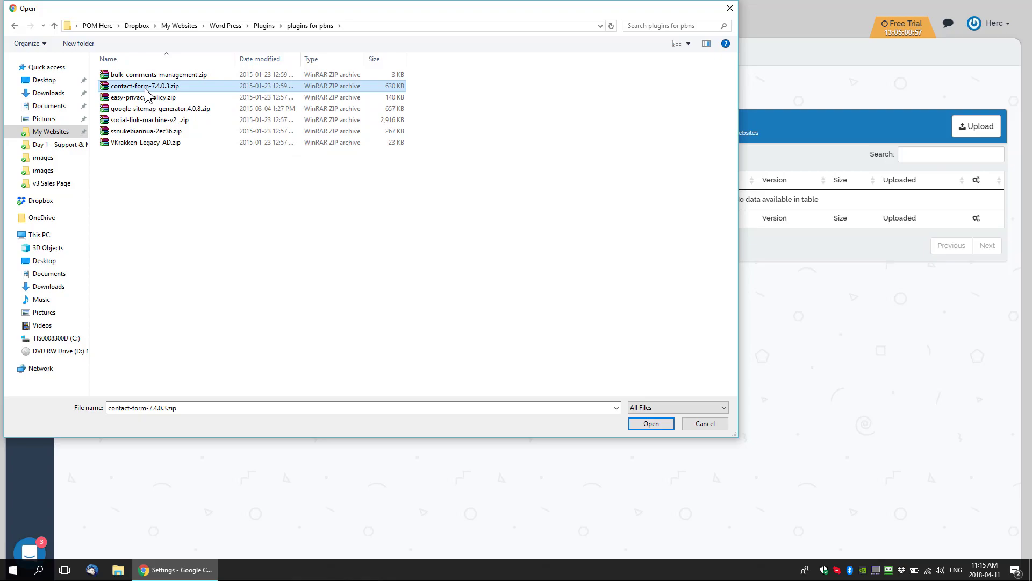
left_click(650, 425)
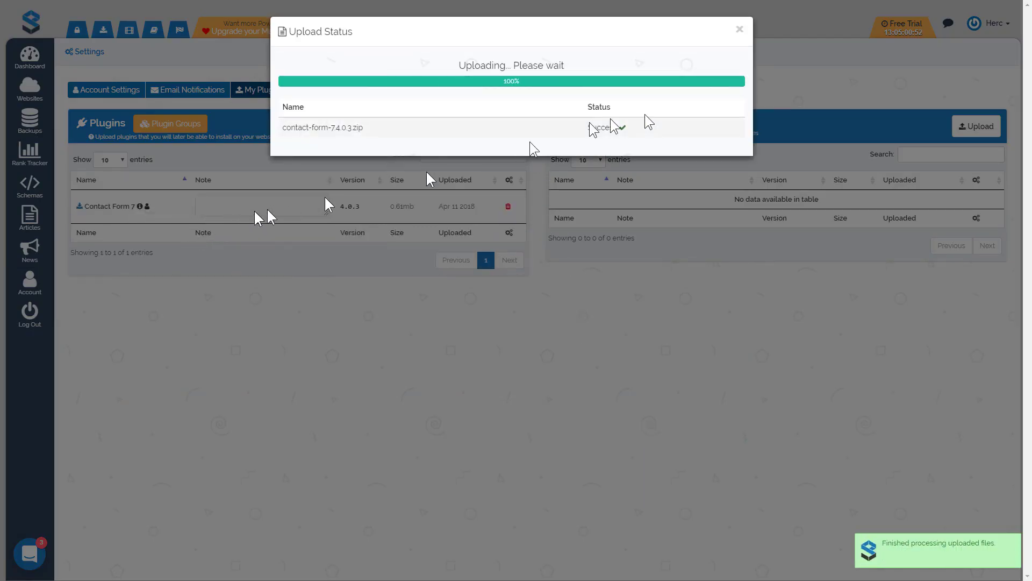
left_click(739, 29)
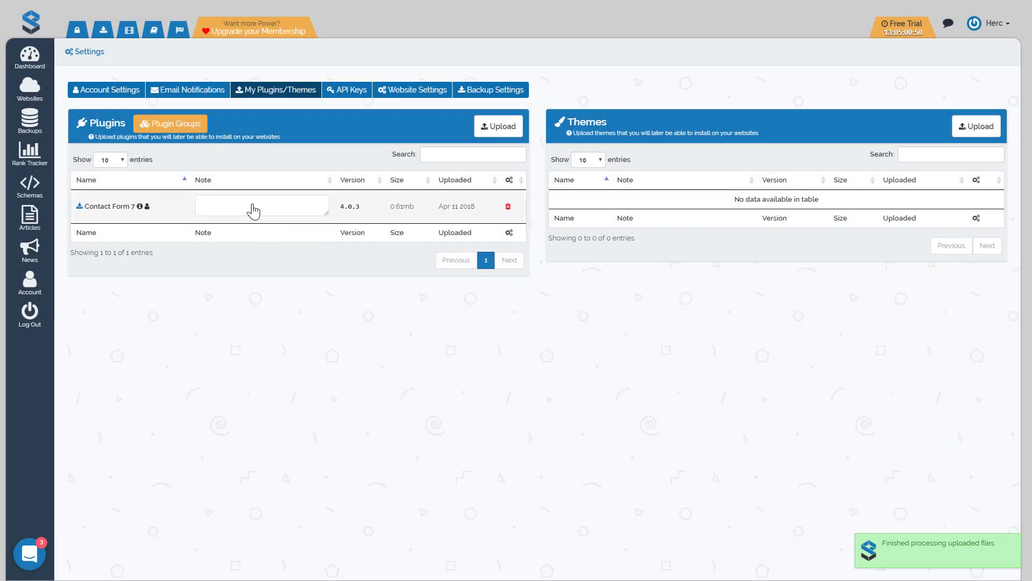
Step: Upload easy-privacy-policy.zip and bulk-comments-management.zip to the personal plugin library, one after the other
left_click(502, 127)
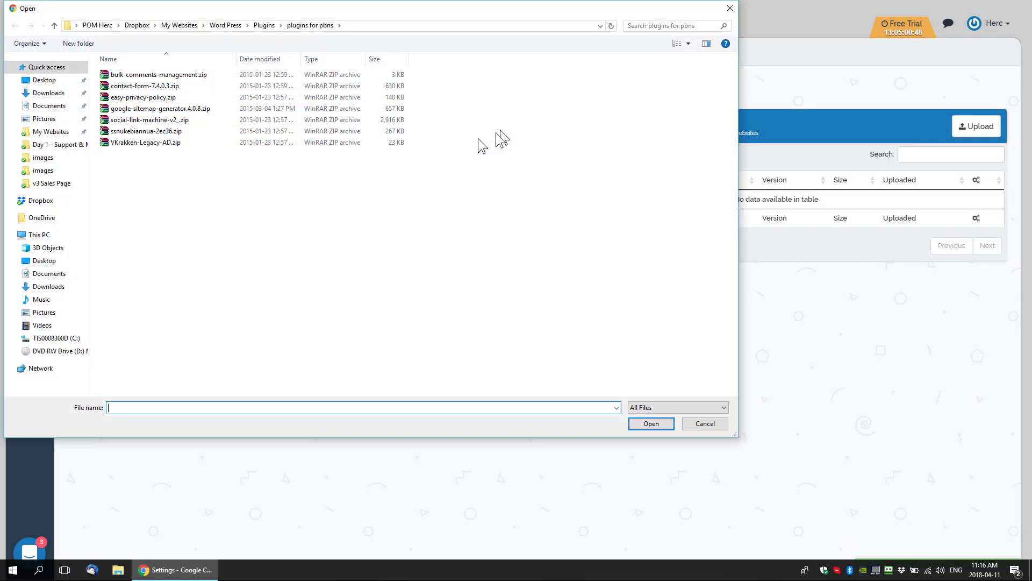
left_click(147, 99)
double_click(147, 99)
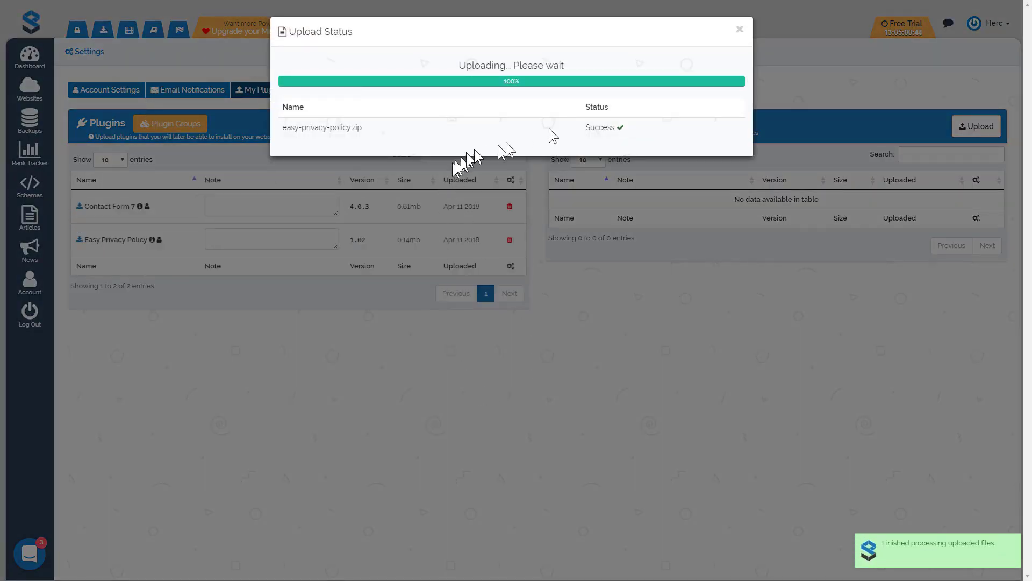
left_click(741, 32)
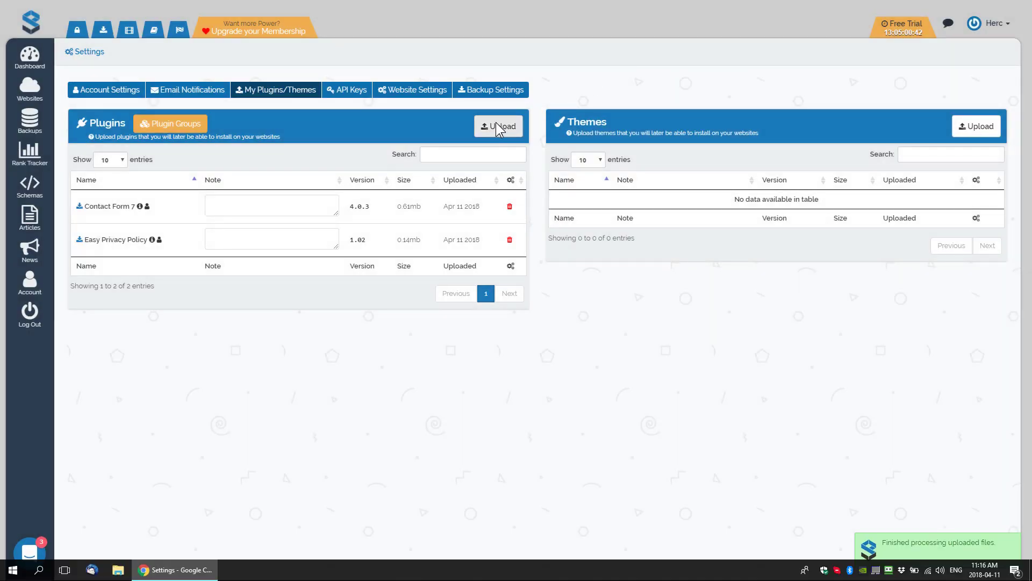
left_click(496, 125)
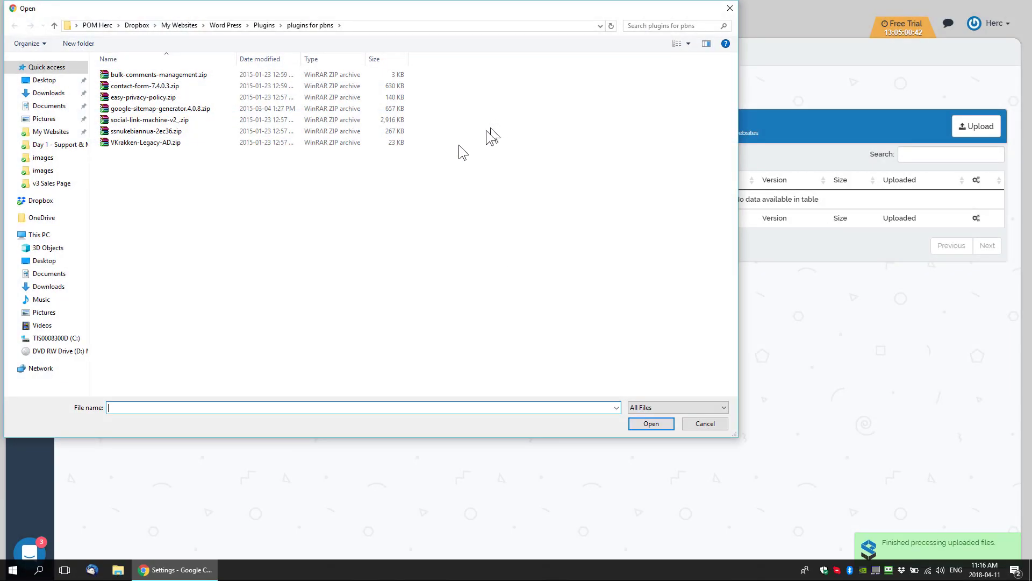
double_click(138, 75)
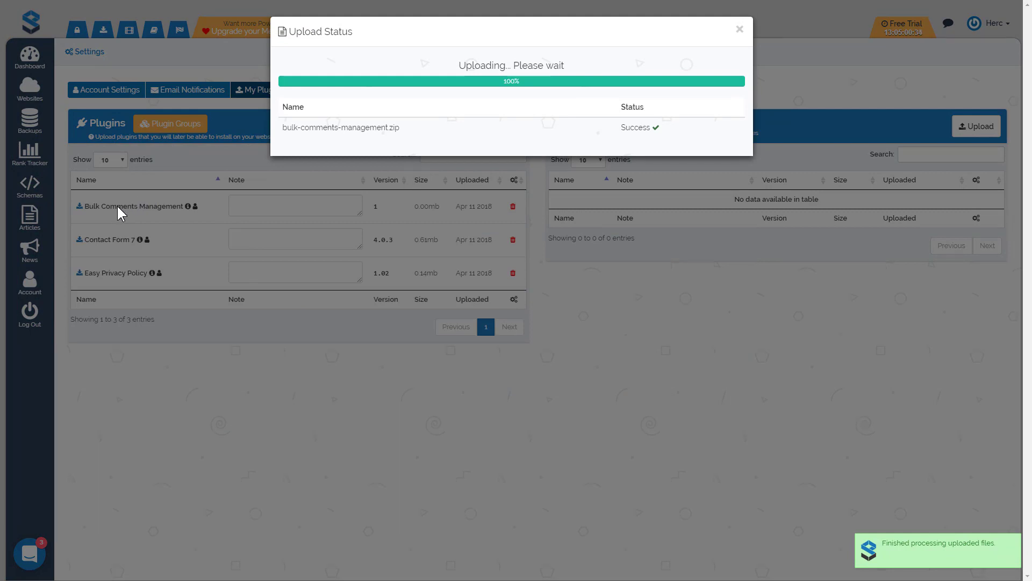
left_click(740, 31)
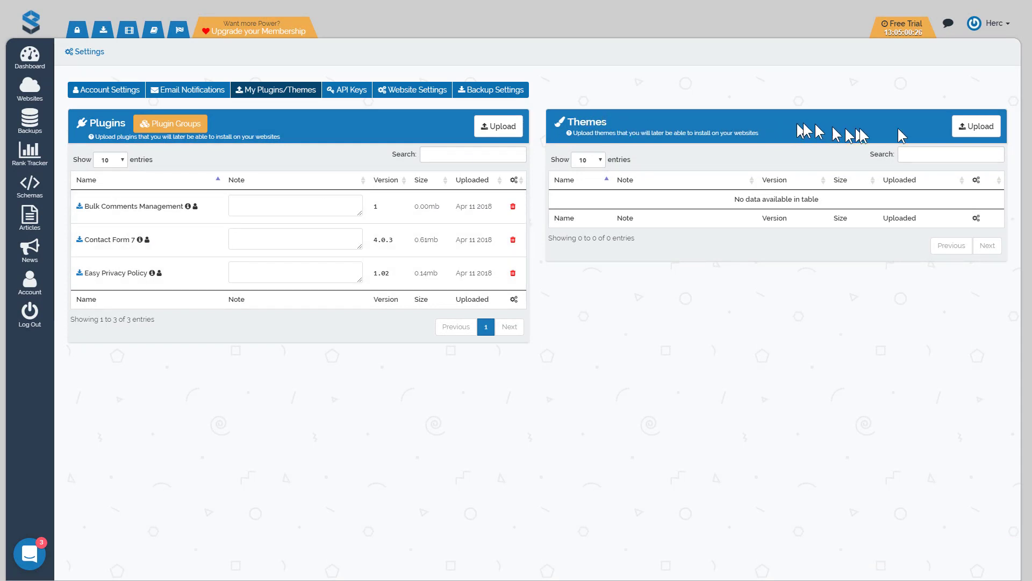
Step: Upload Avada.zip from the extracted Avada theme folder under Word Press > Themes > PAID - Avada to the personal theme library
left_click(976, 126)
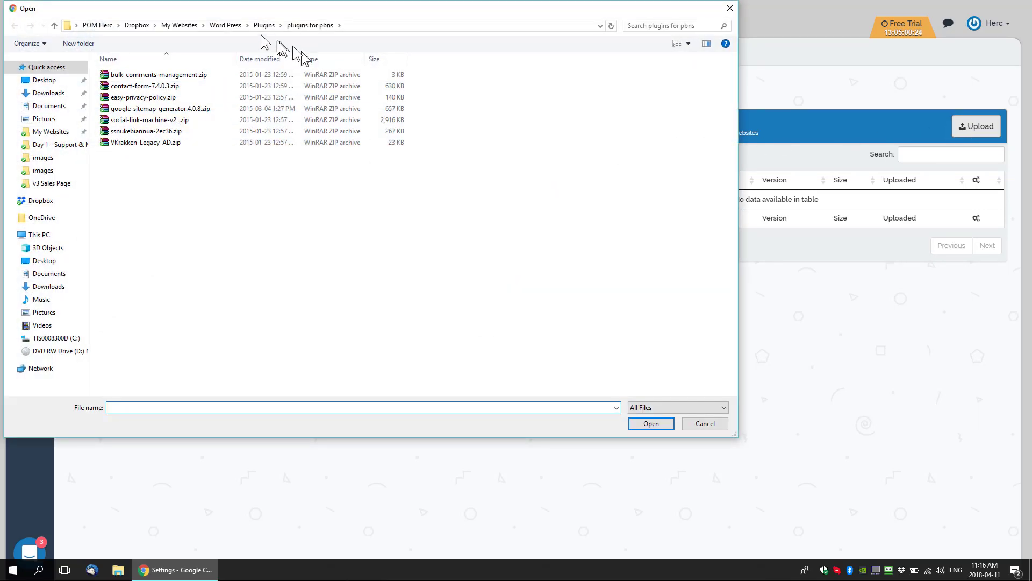
left_click(225, 26)
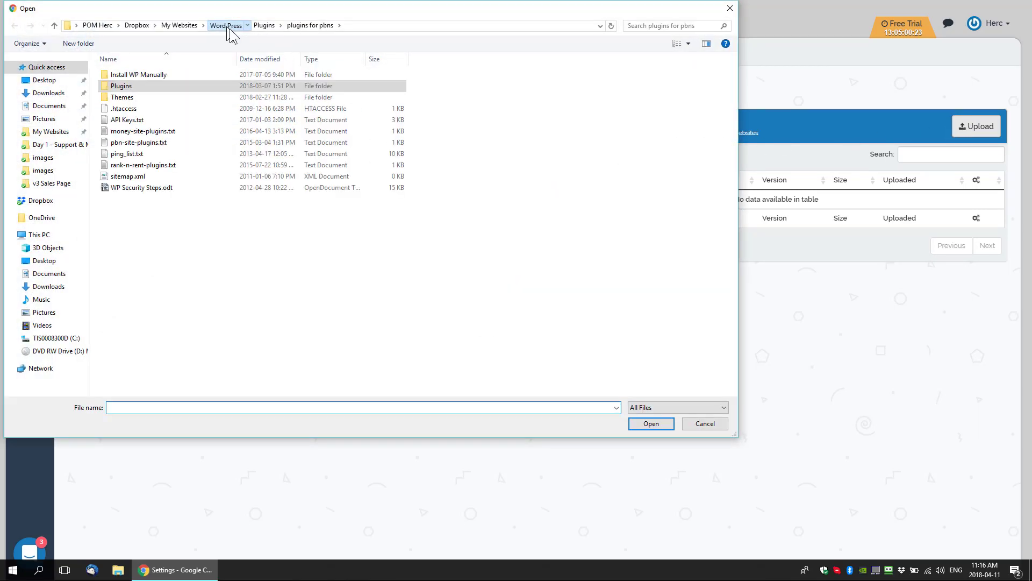
double_click(123, 97)
double_click(129, 87)
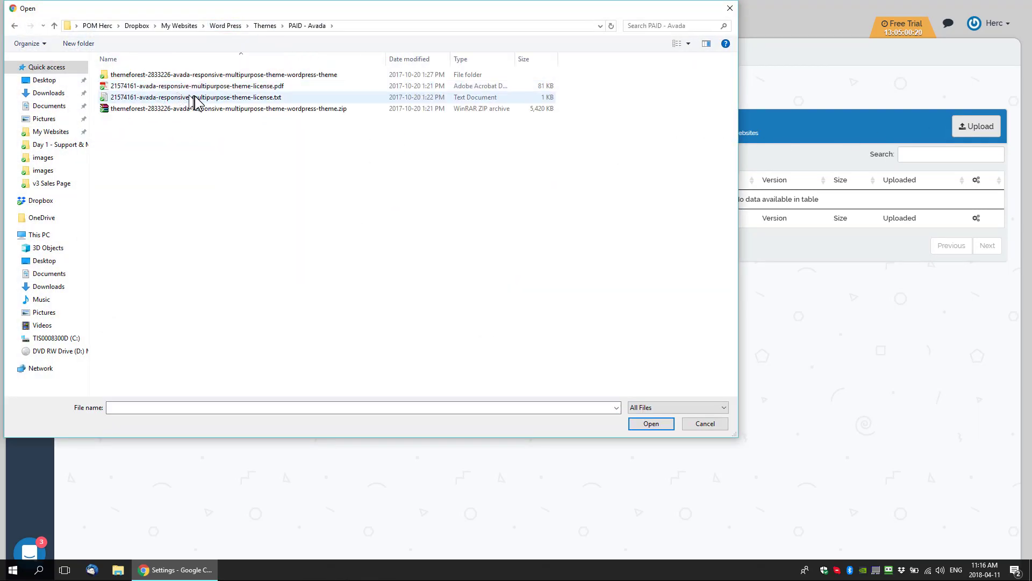
double_click(158, 75)
double_click(142, 78)
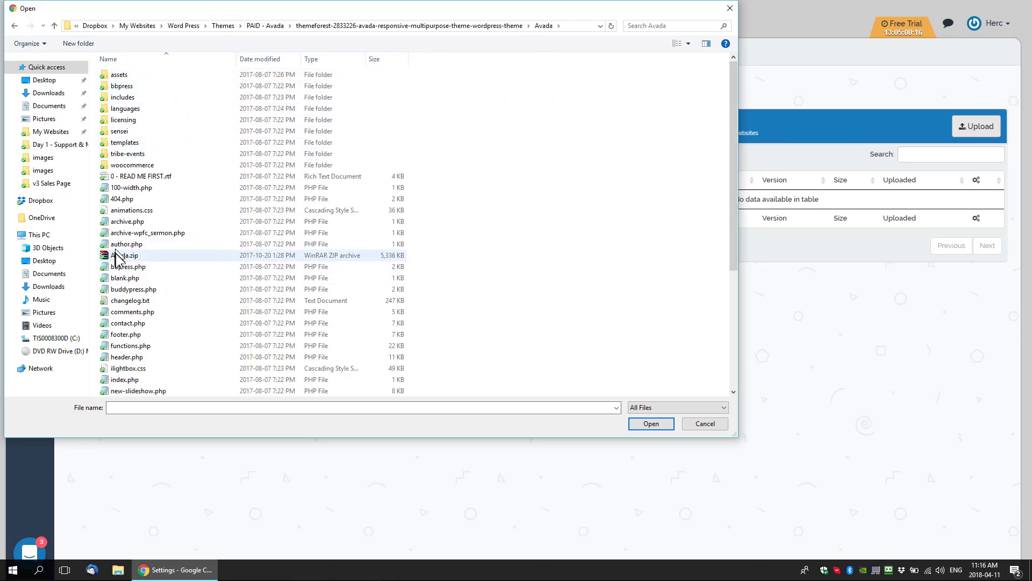
left_click(117, 255)
left_click(653, 425)
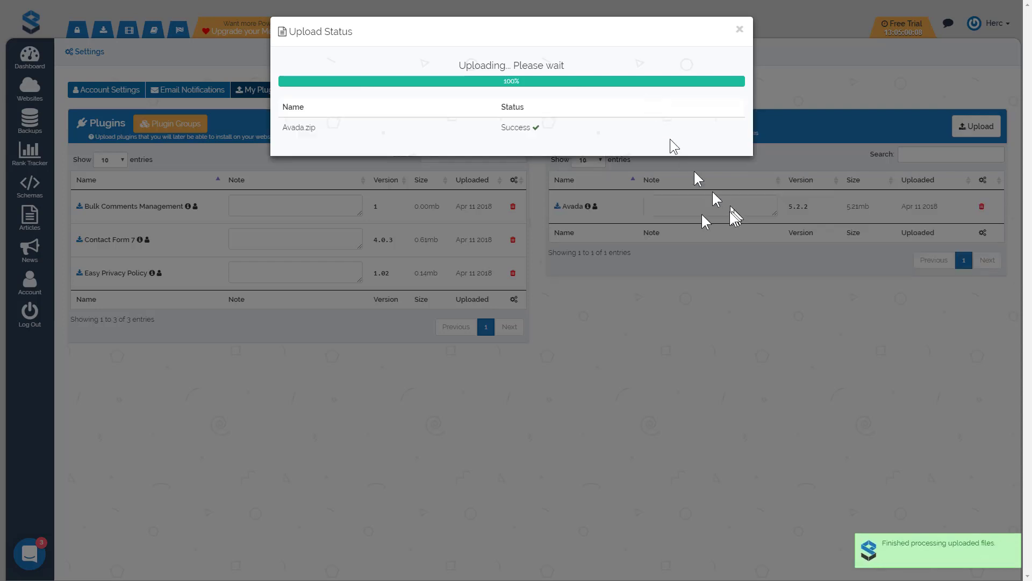
left_click(739, 29)
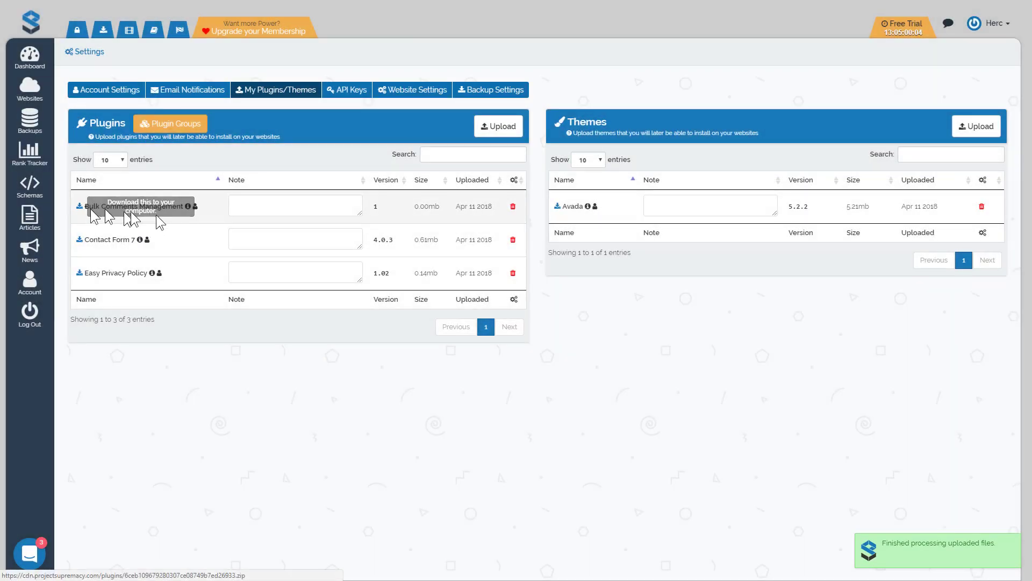
mouse_move(187, 209)
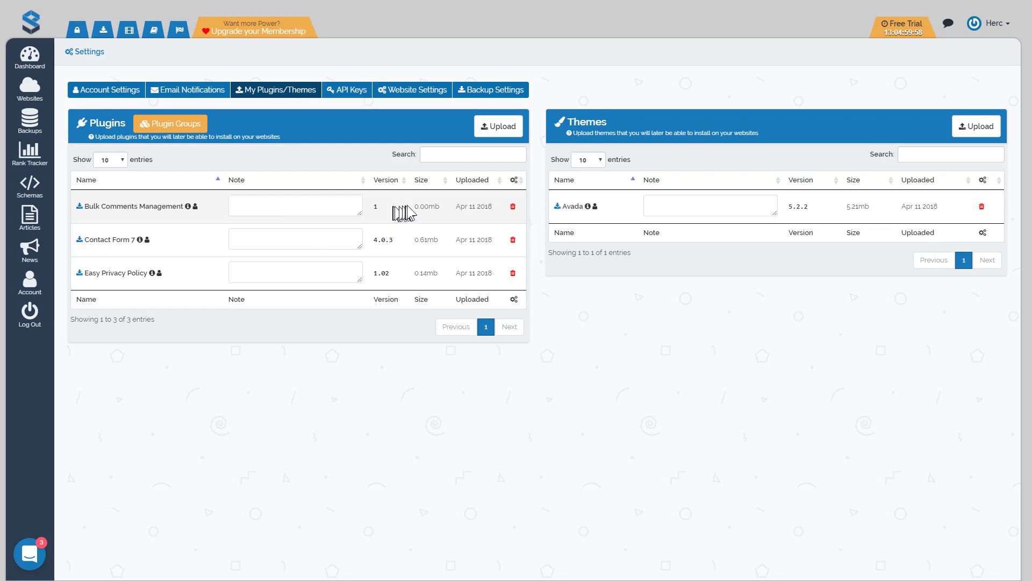
left_click_drag(461, 206, 480, 207)
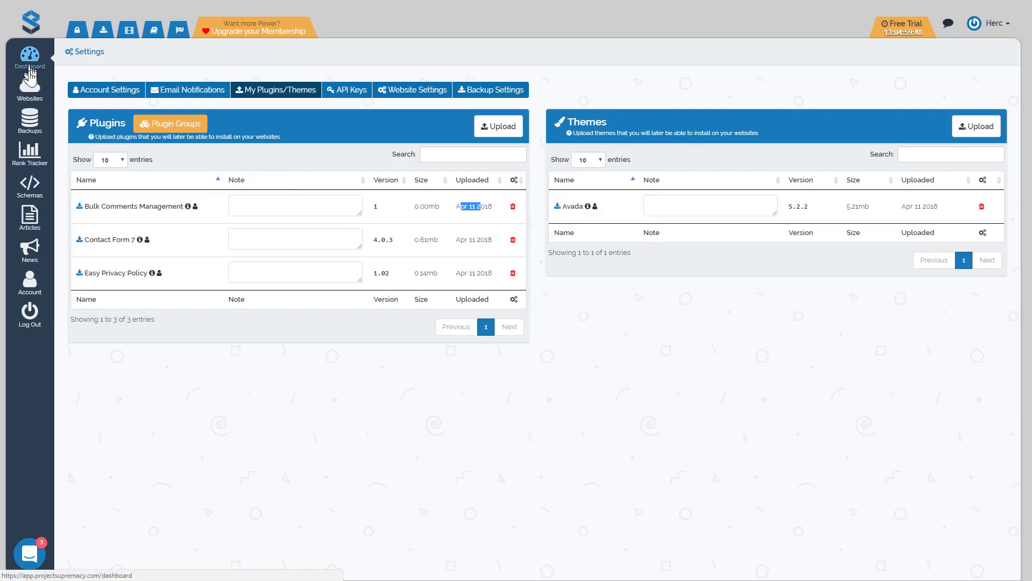
Step: Return to the managed websites, filter them by the PBN tag and show them in the table view
left_click(27, 88)
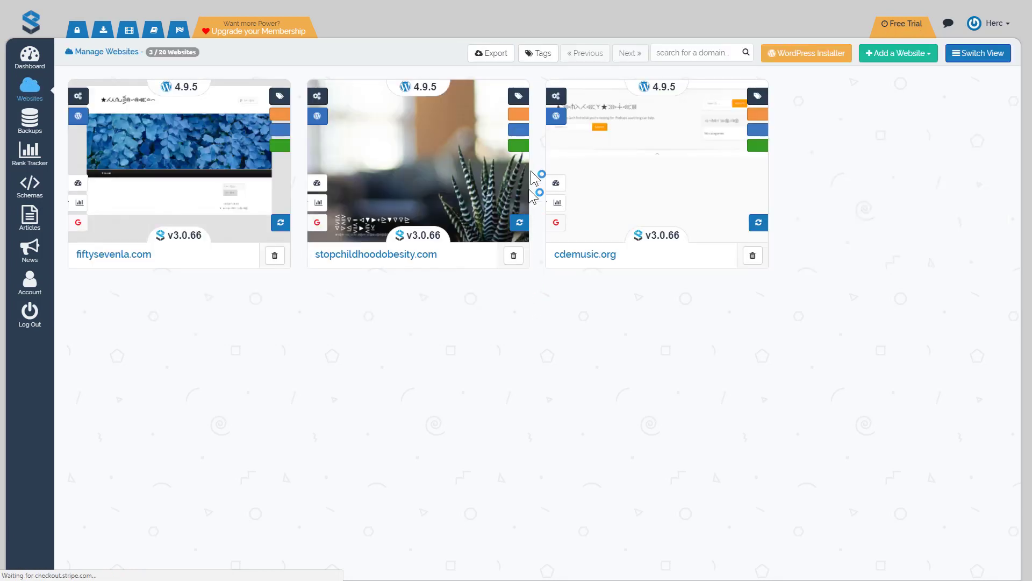
left_click(535, 55)
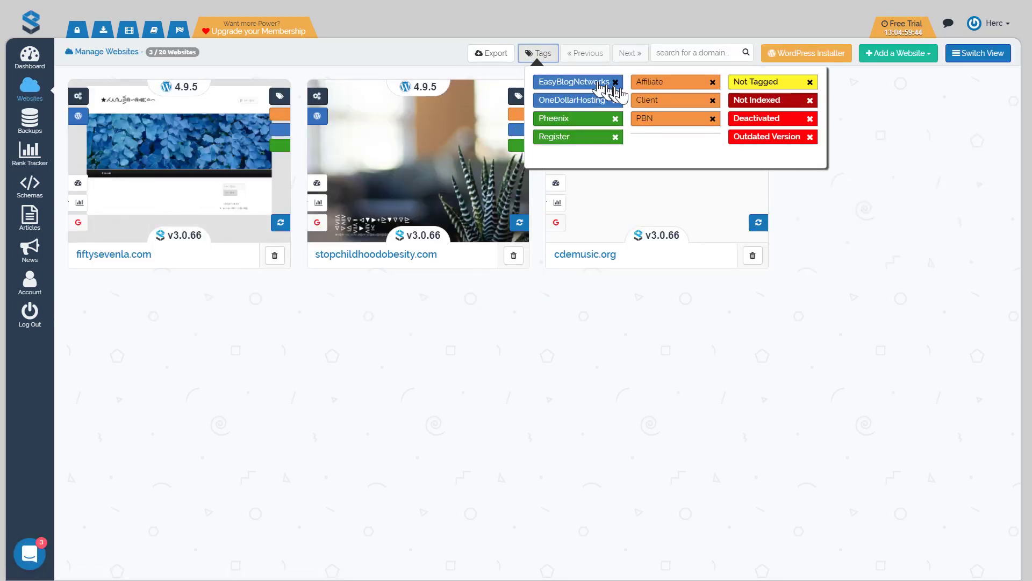
left_click(648, 123)
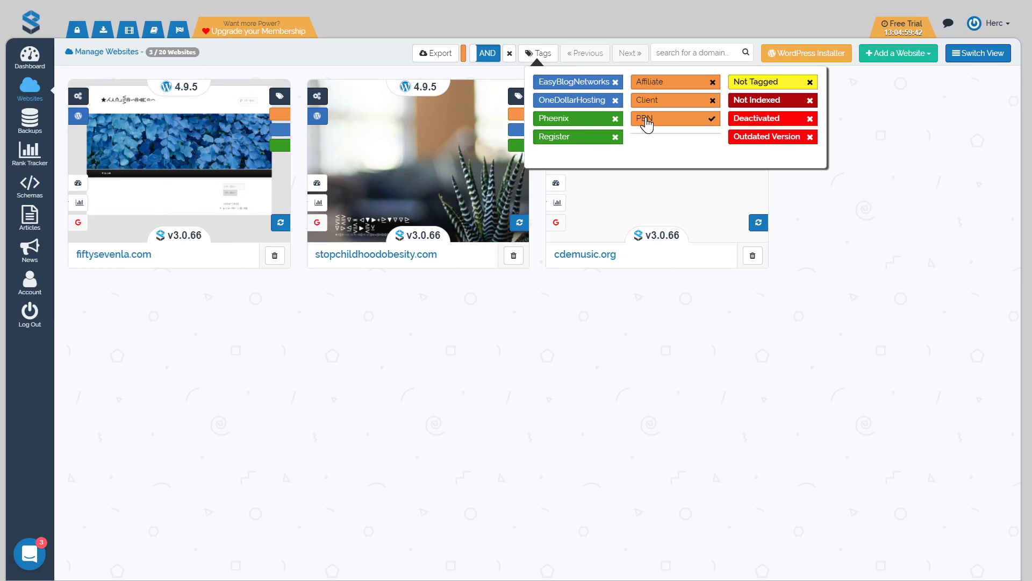
left_click(978, 56)
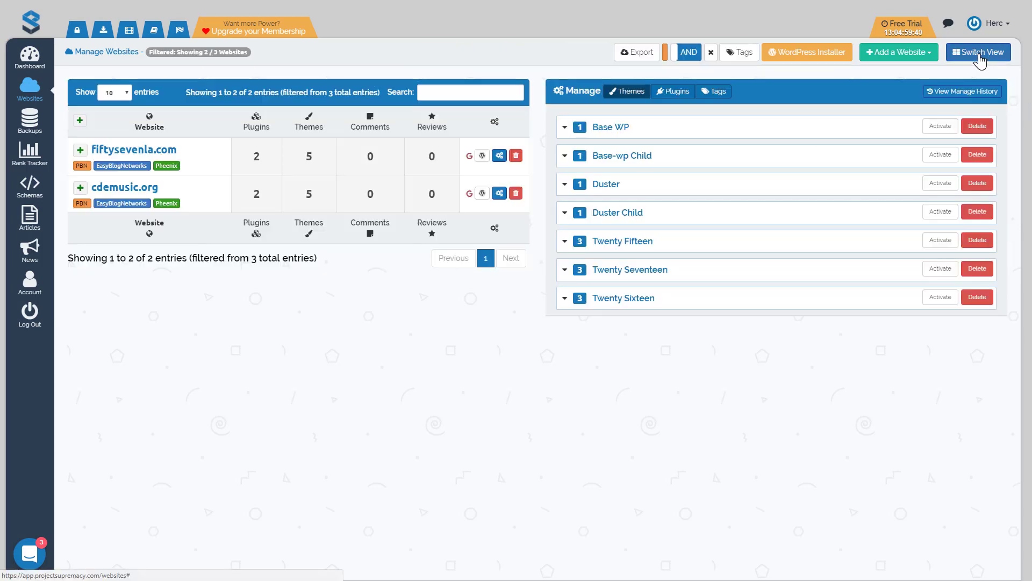
Step: Queue Contact Form 7, Easy Privacy Policy and Bulk Comments Management from the personal plugin library for installation on both PBN-tagged websites
left_click(80, 120)
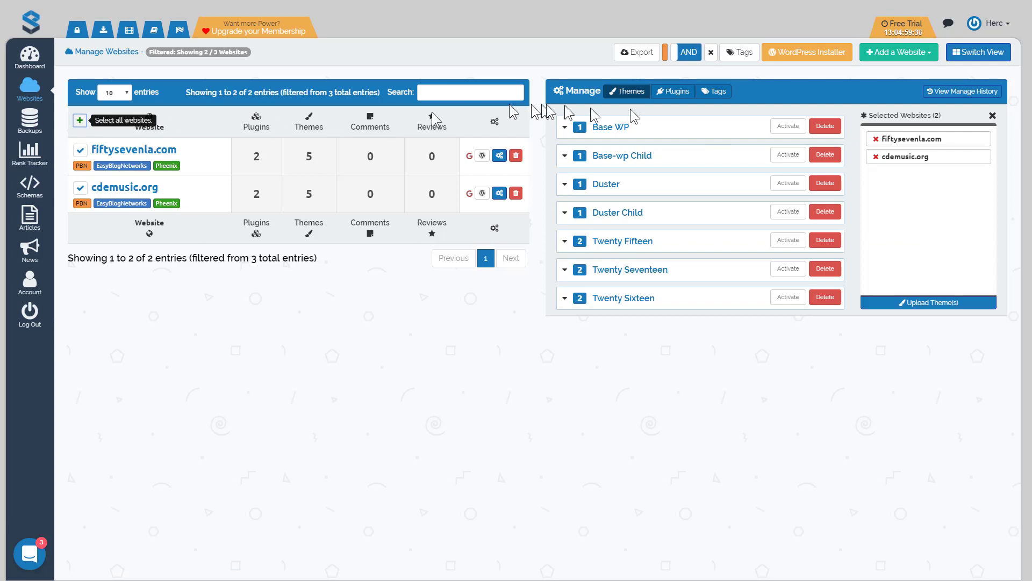
left_click(676, 92)
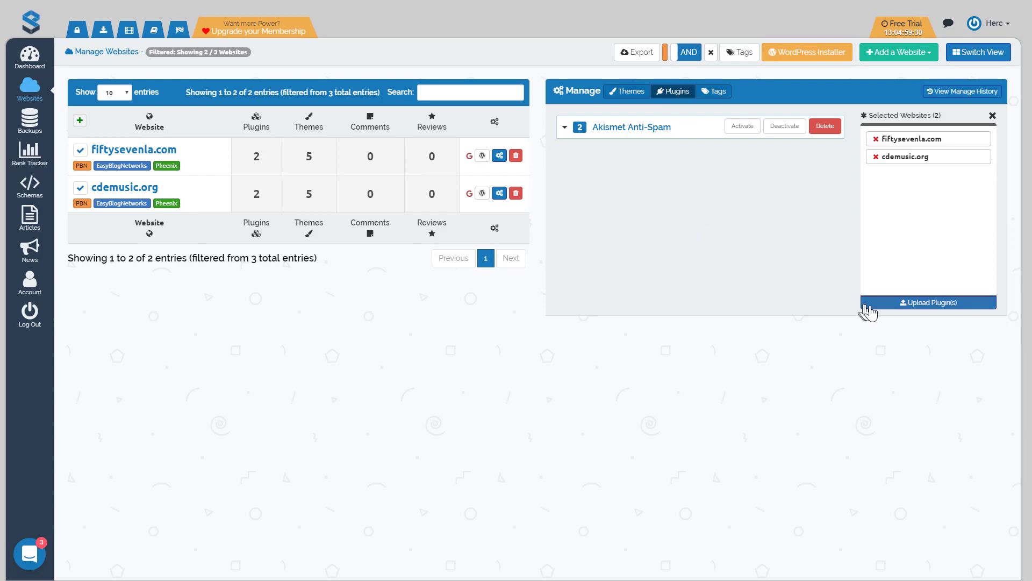
left_click(924, 304)
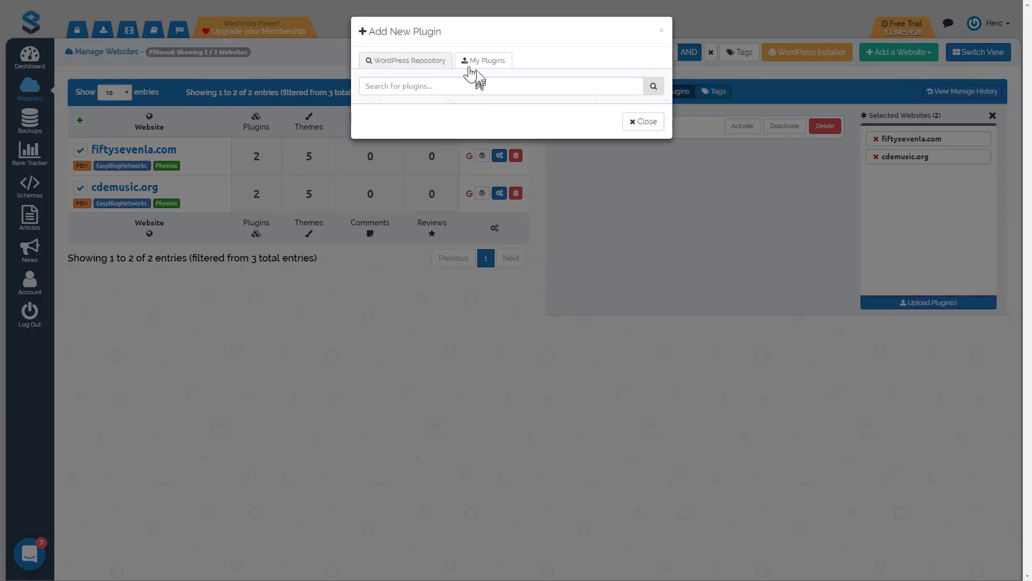
left_click(478, 69)
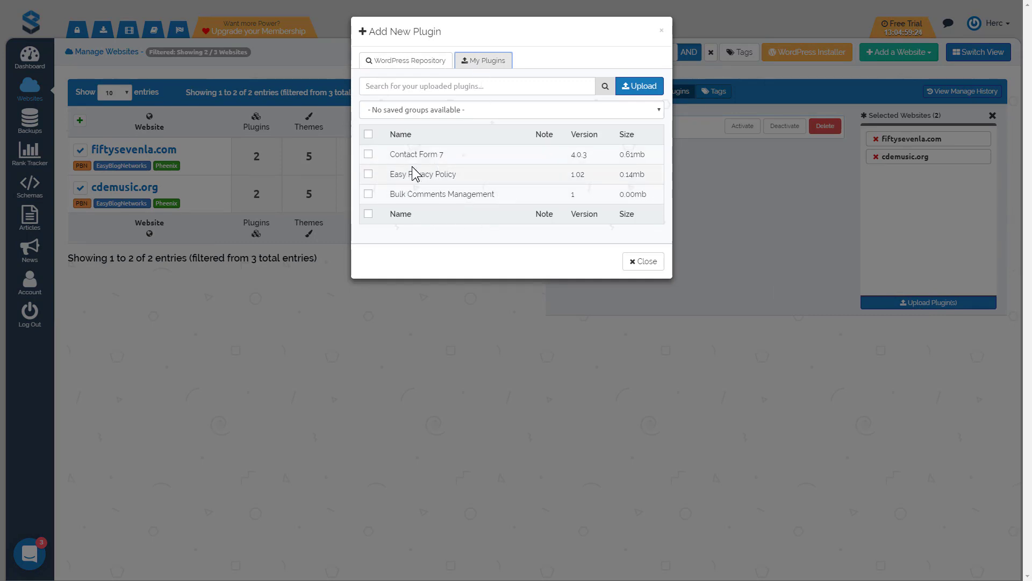
left_click(369, 155)
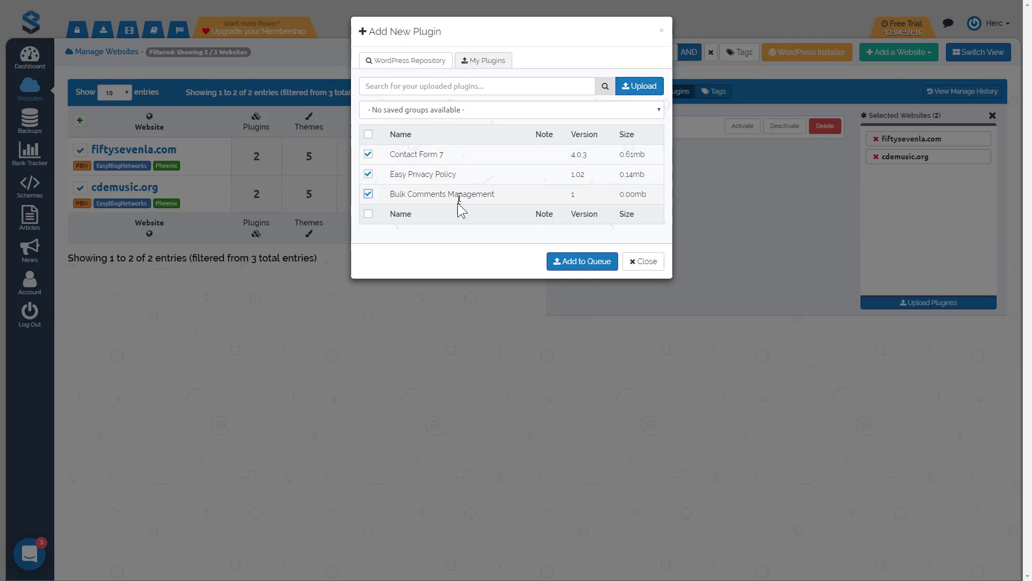
left_click(581, 260)
left_click(639, 264)
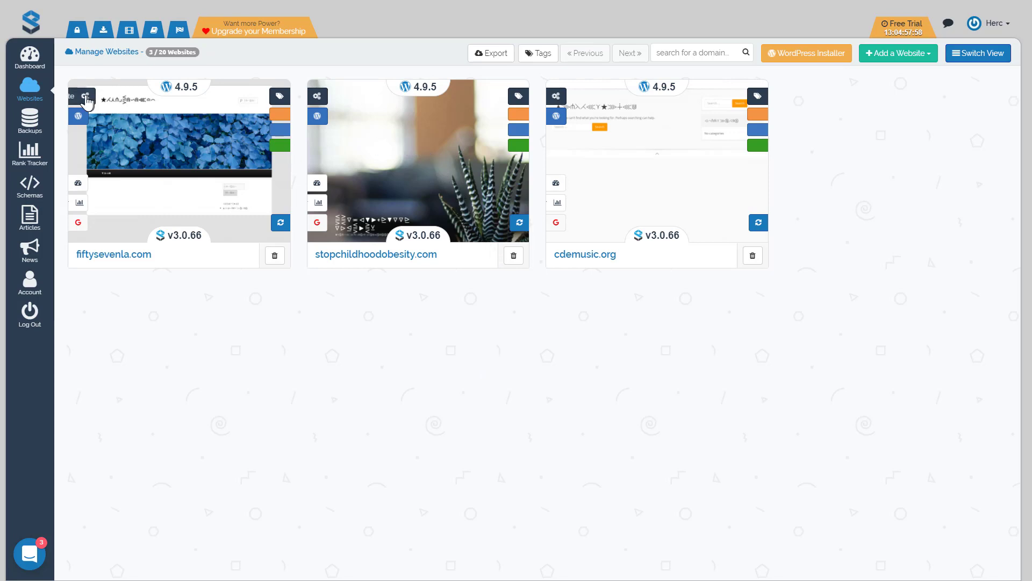
Step: Synchronize stopchildhoodobesity.com and save its Hello Dolly plugin to the personal plugin library
left_click(340, 99)
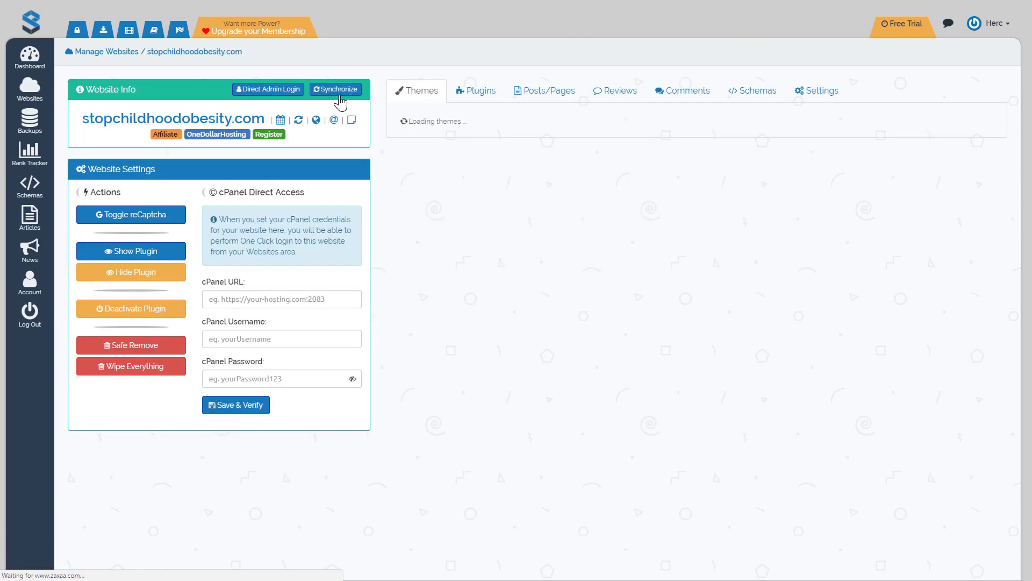
left_click(334, 91)
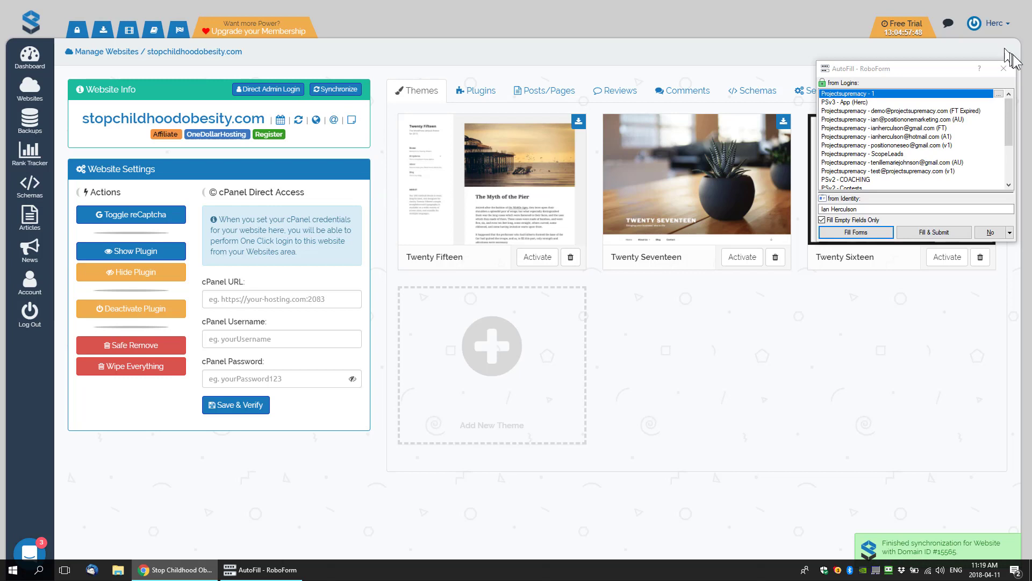
left_click(1003, 68)
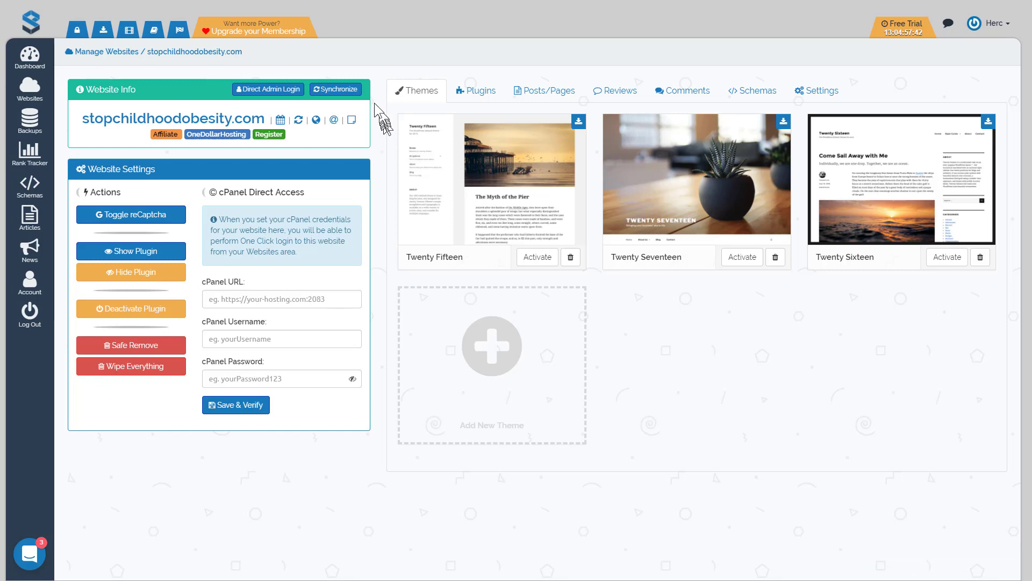
left_click(482, 97)
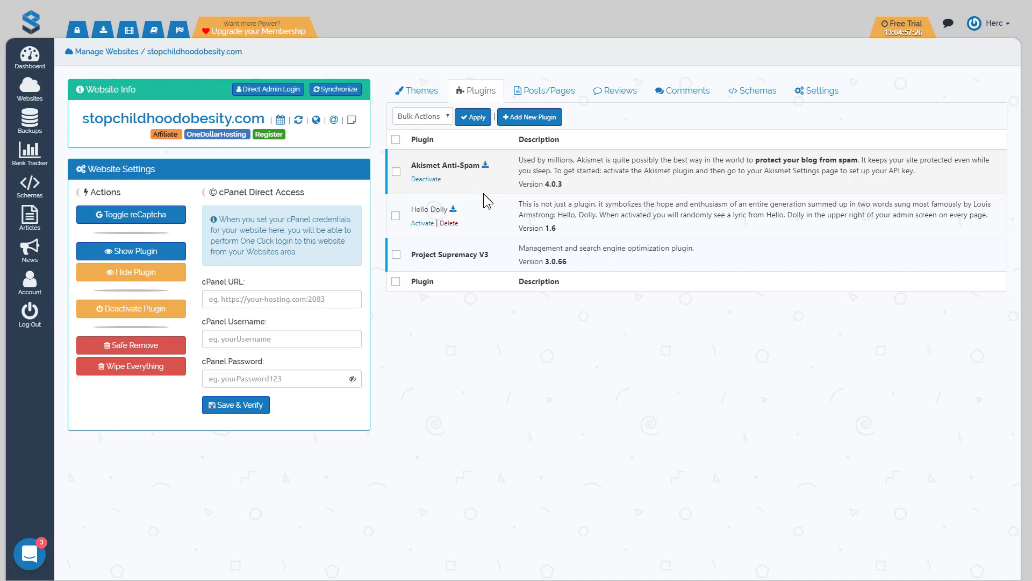
left_click(453, 210)
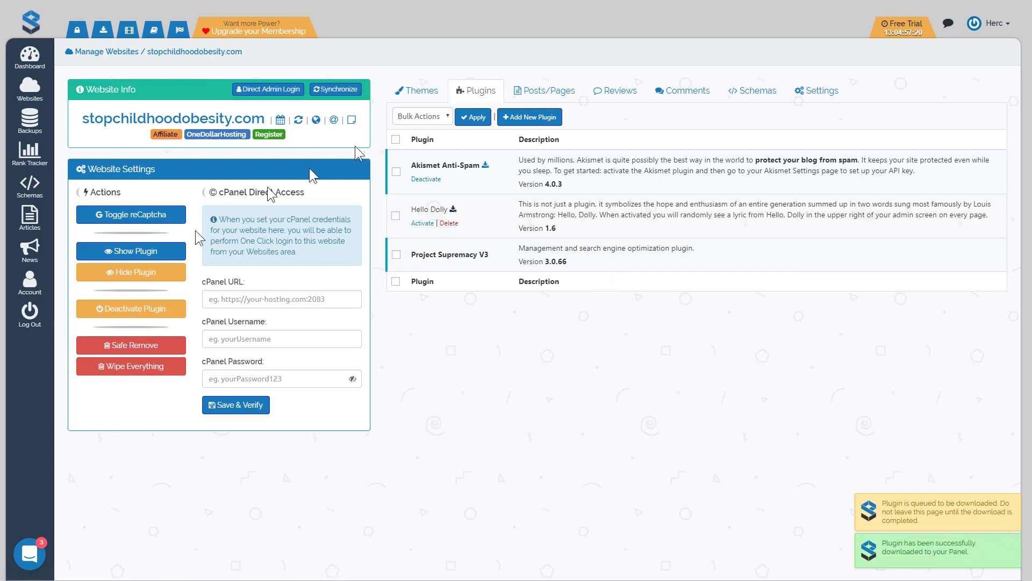
Step: Open the personal plugins and themes library in the account settings and check the plugin list for Hello Dolly
mouse_move(30, 281)
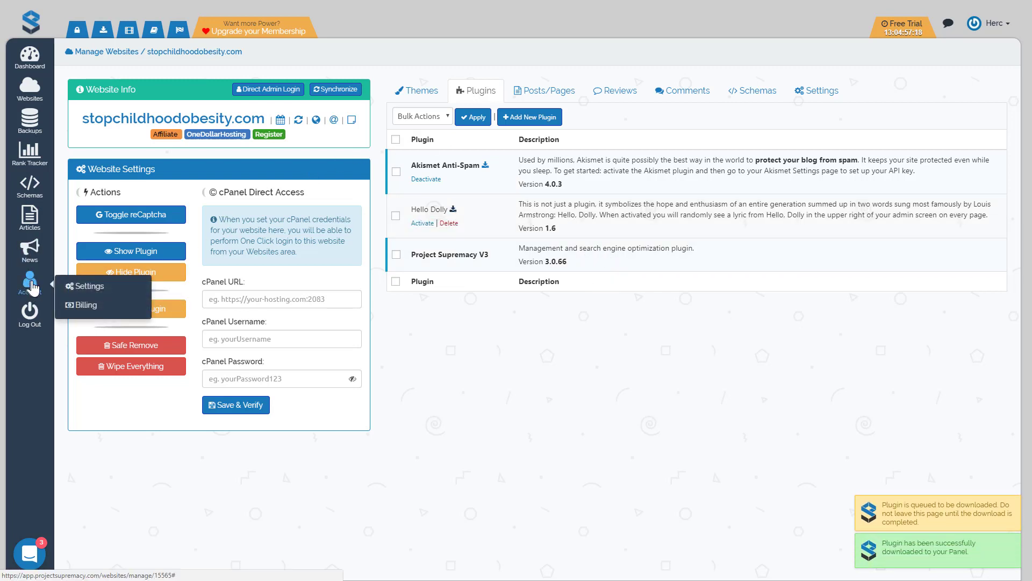
left_click(81, 288)
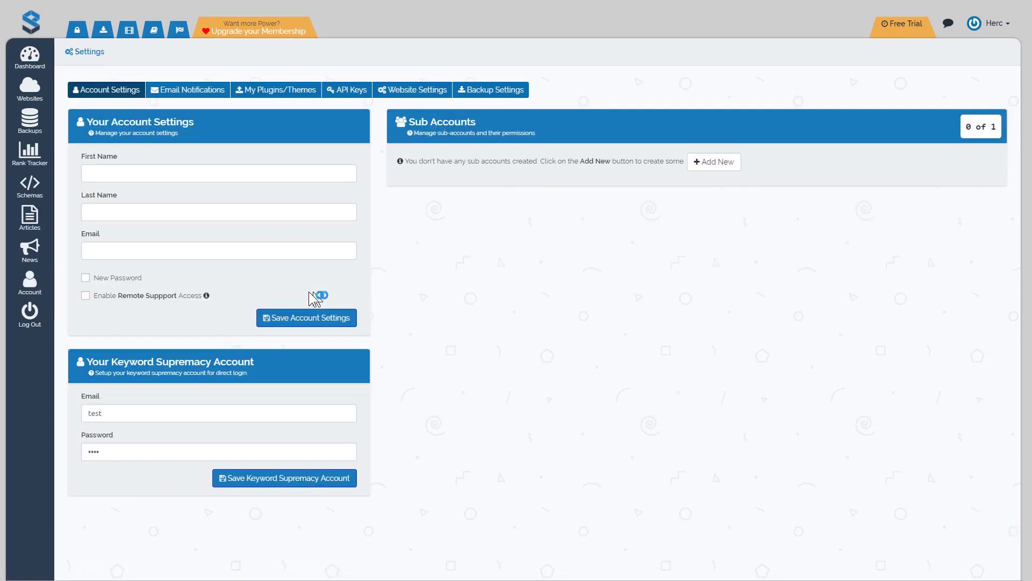
left_click(263, 95)
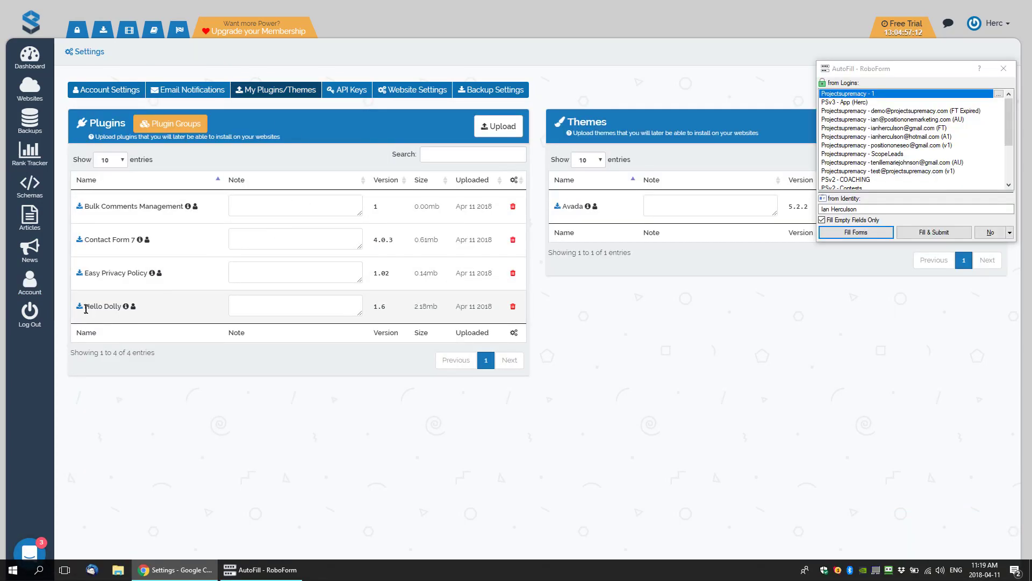
left_click_drag(86, 309, 116, 306)
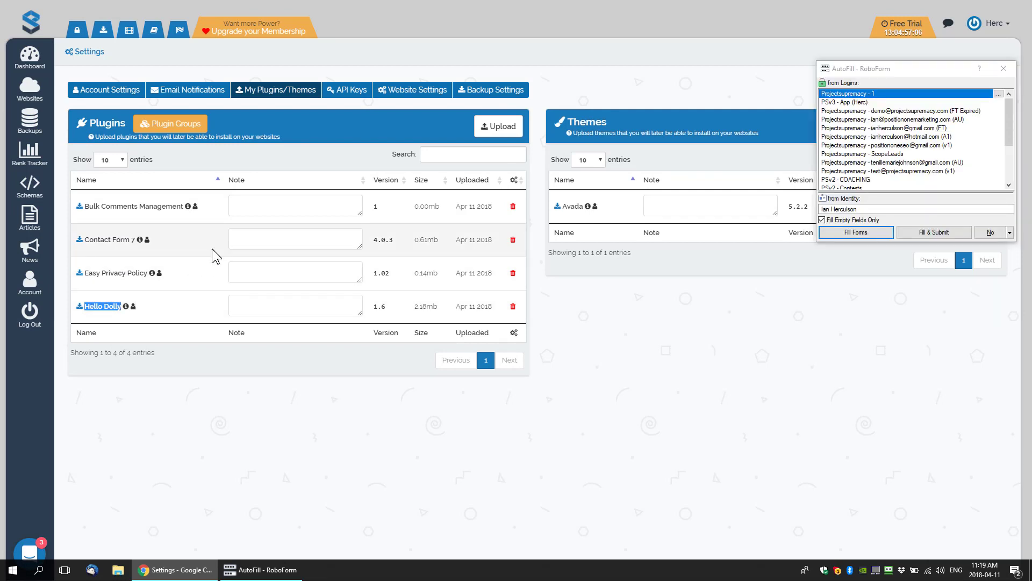
left_click(991, 232)
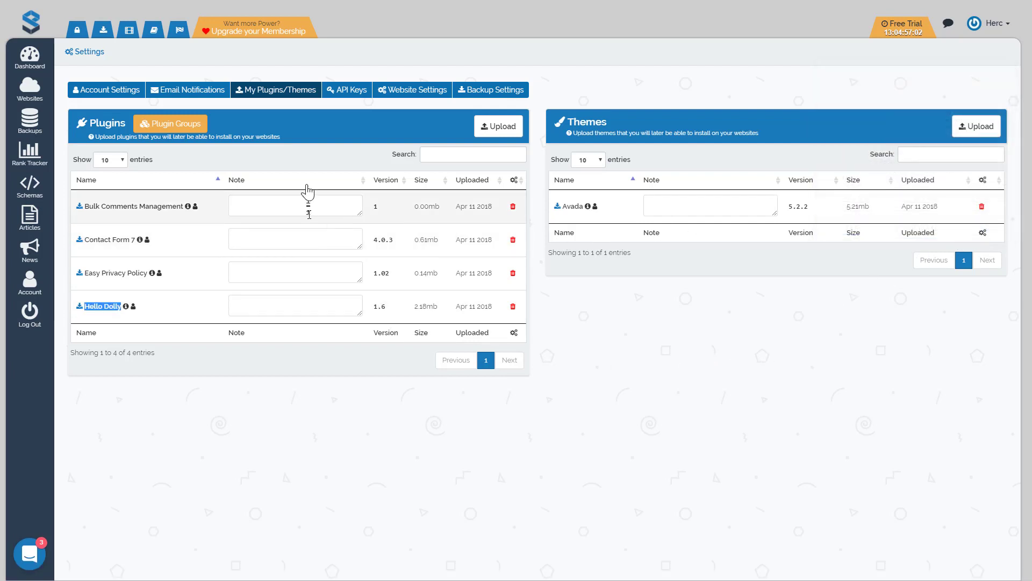
left_click(323, 131)
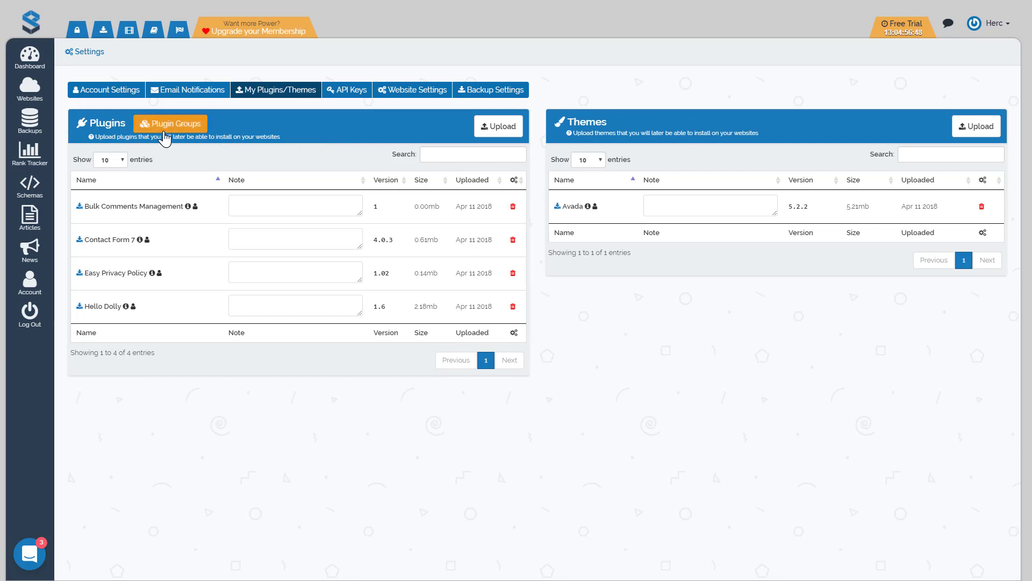
Step: Start a plugin group named PBN and add Contact Form 7, Easy Privacy Policy and Hello Dolly to it
left_click(165, 137)
left_click(406, 105)
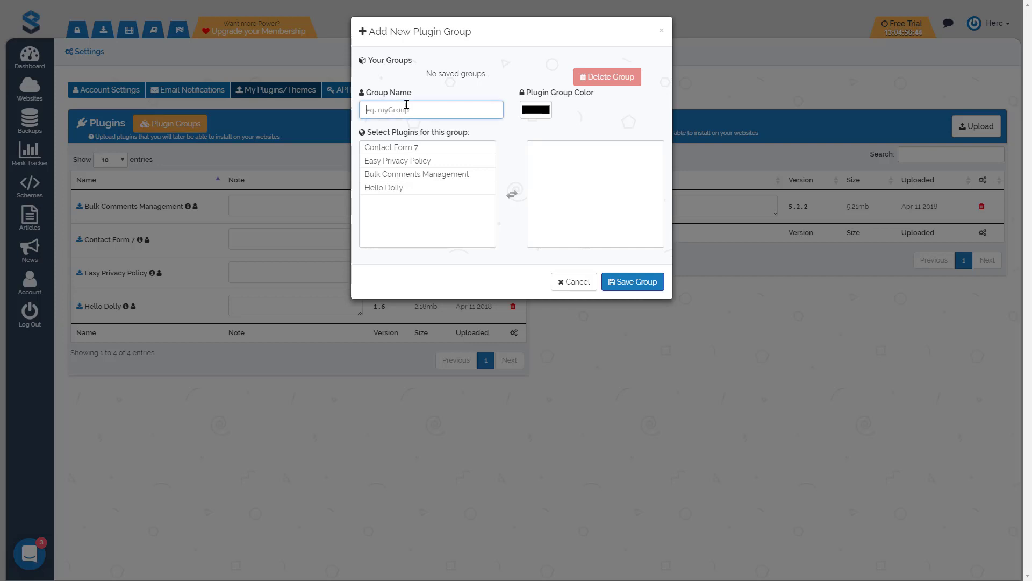
type("PBN")
left_click_drag(425, 114, 362, 111)
left_click(404, 148)
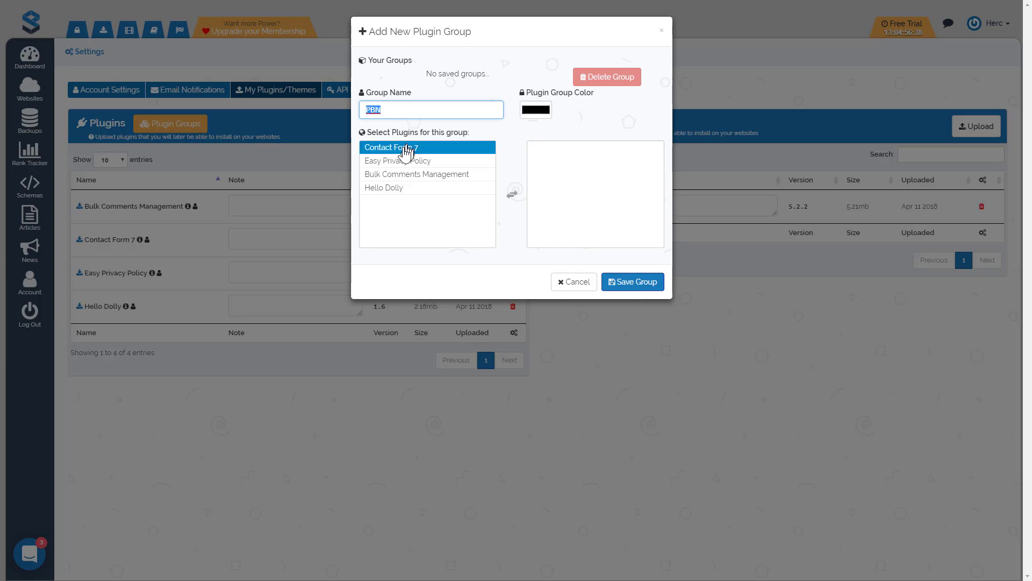
left_click(401, 152)
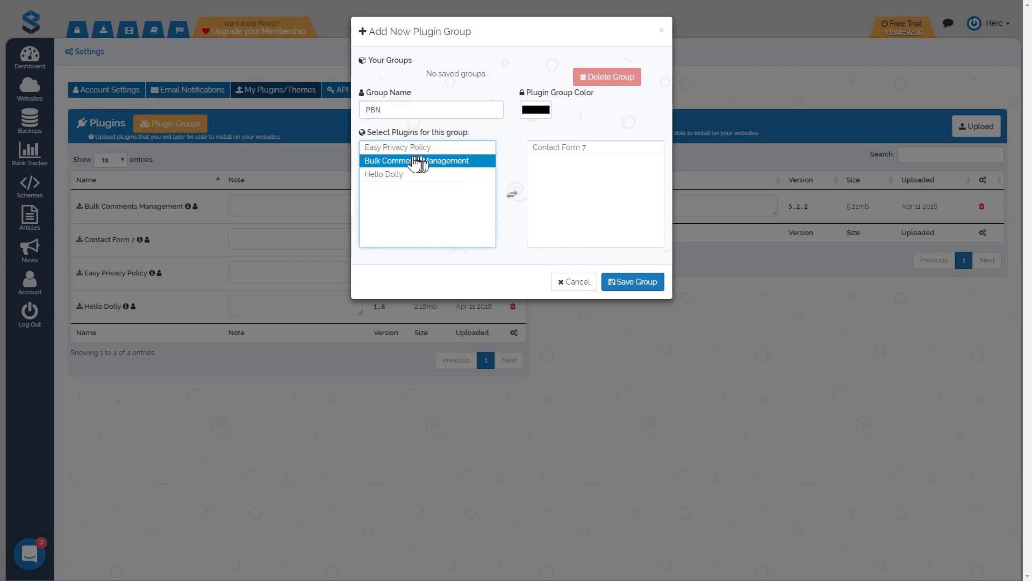
left_click(403, 153)
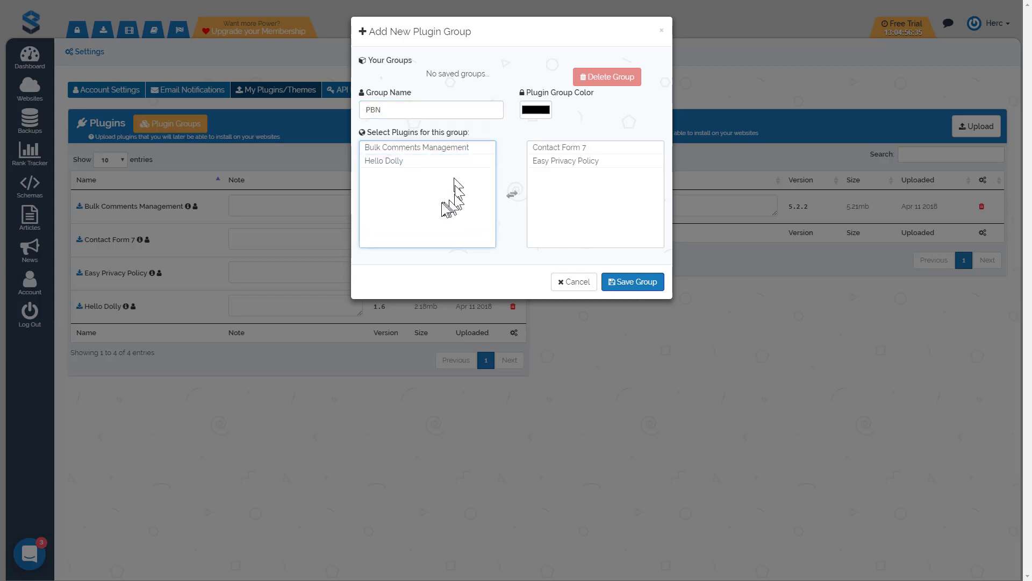
left_click(392, 161)
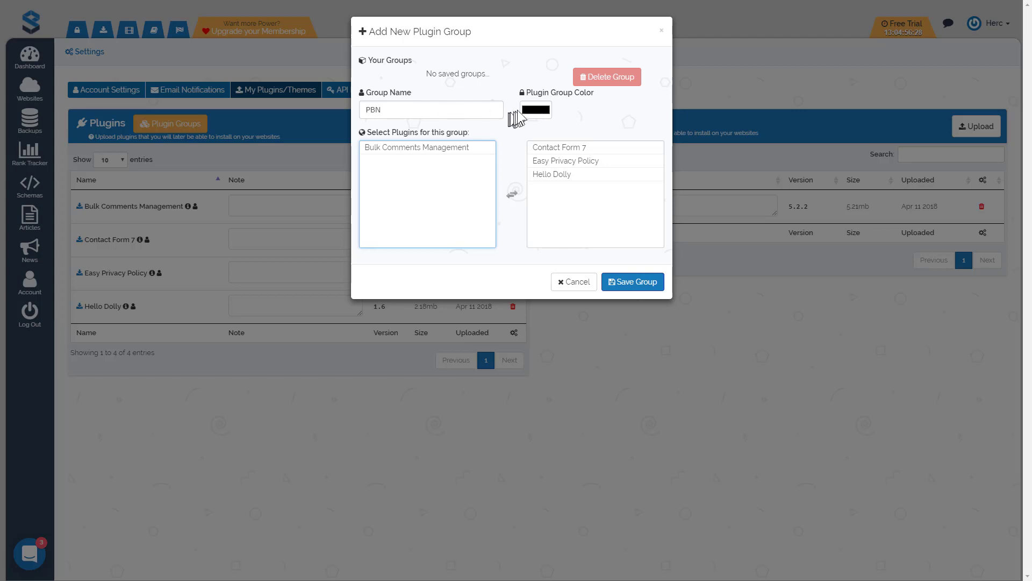
Step: Give the PBN plugin group a pink color (RGB 255, 128, 192) and save the group
left_click(535, 111)
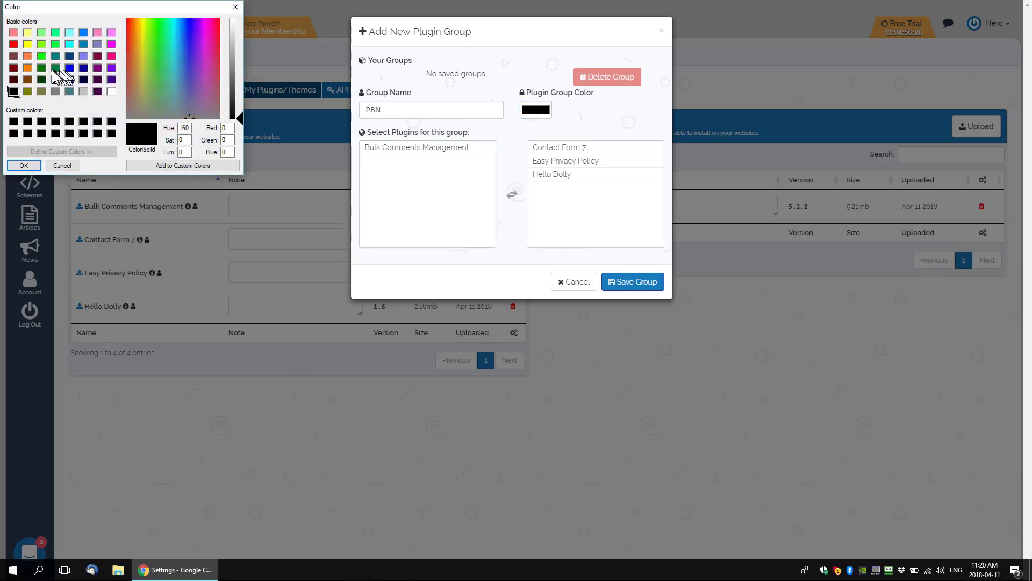
left_click(98, 33)
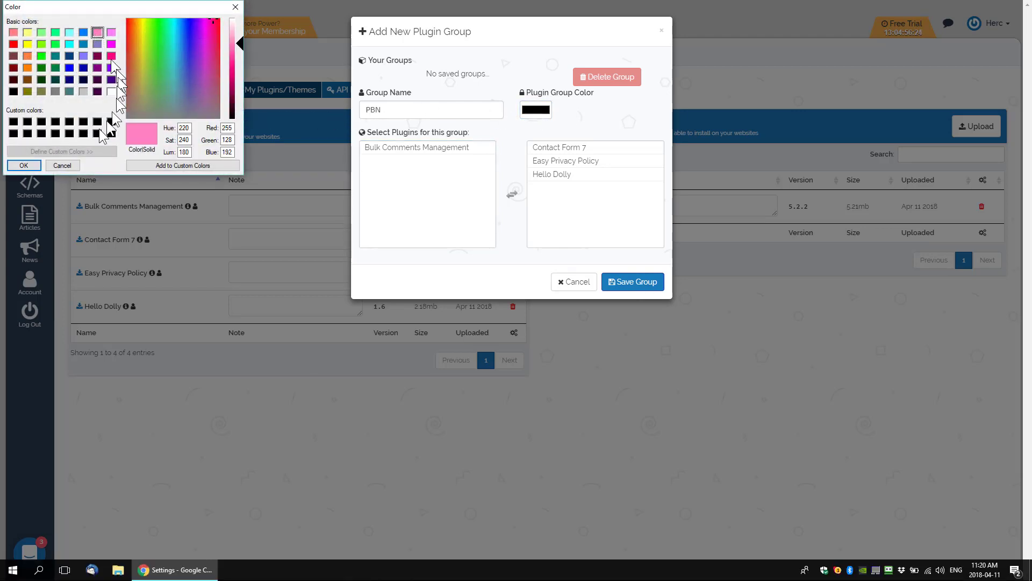
left_click(25, 166)
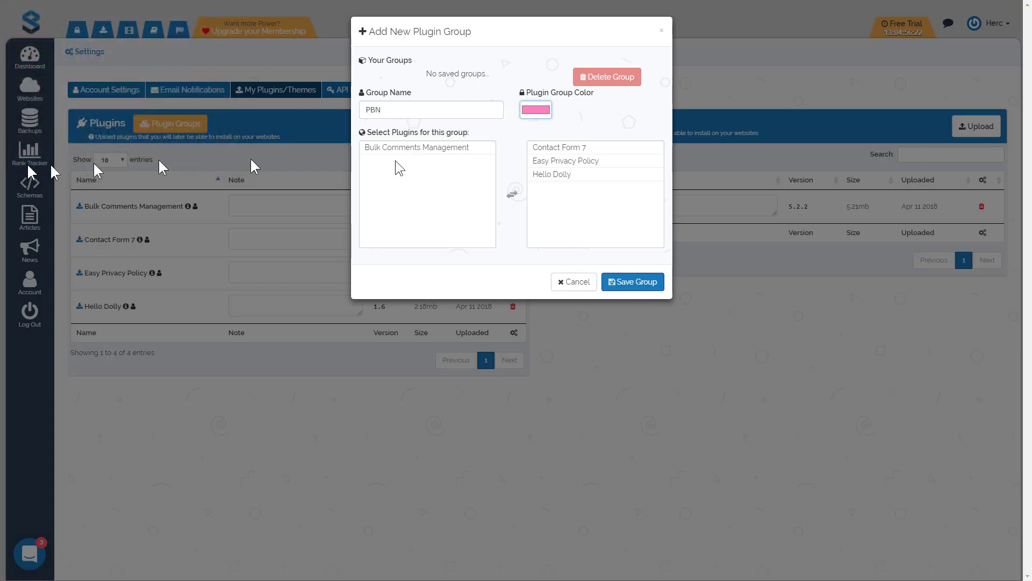
left_click(634, 289)
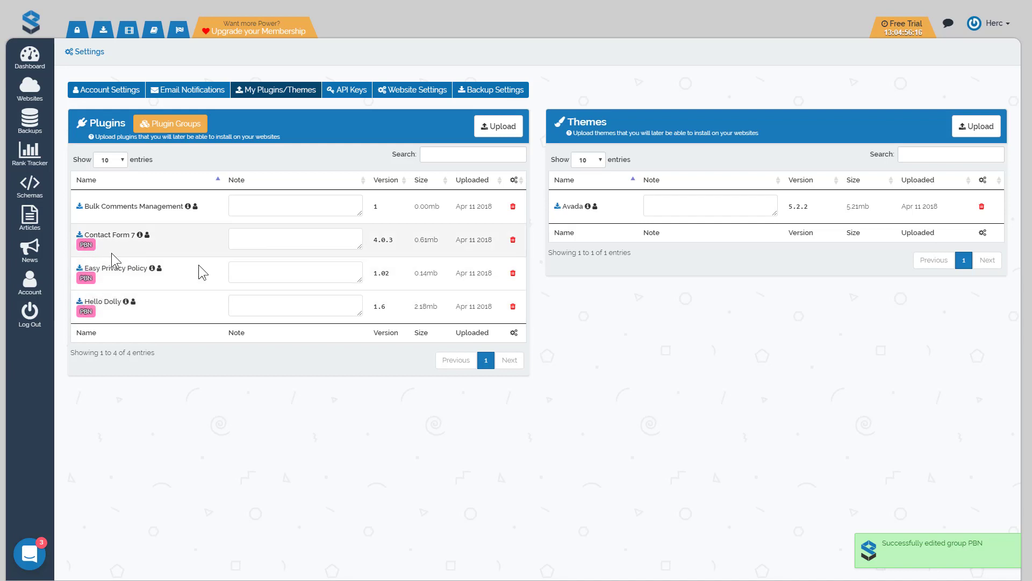
Step: Start another plugin group named Money Sites and add Contact Form 7 and Easy Privacy Policy to it
left_click(170, 127)
left_click(433, 120)
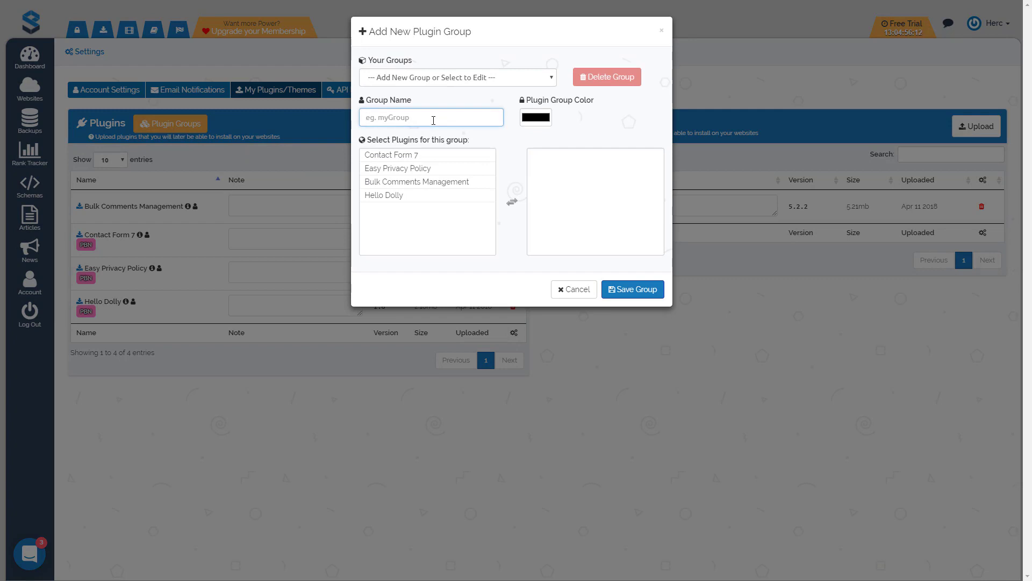
type("Money Sites")
left_click(401, 157)
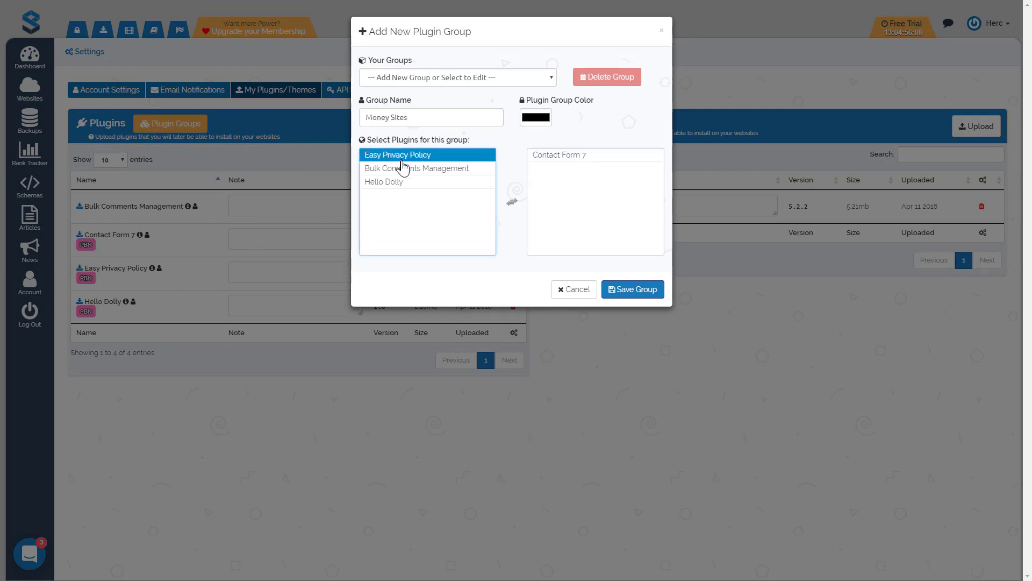
left_click(398, 155)
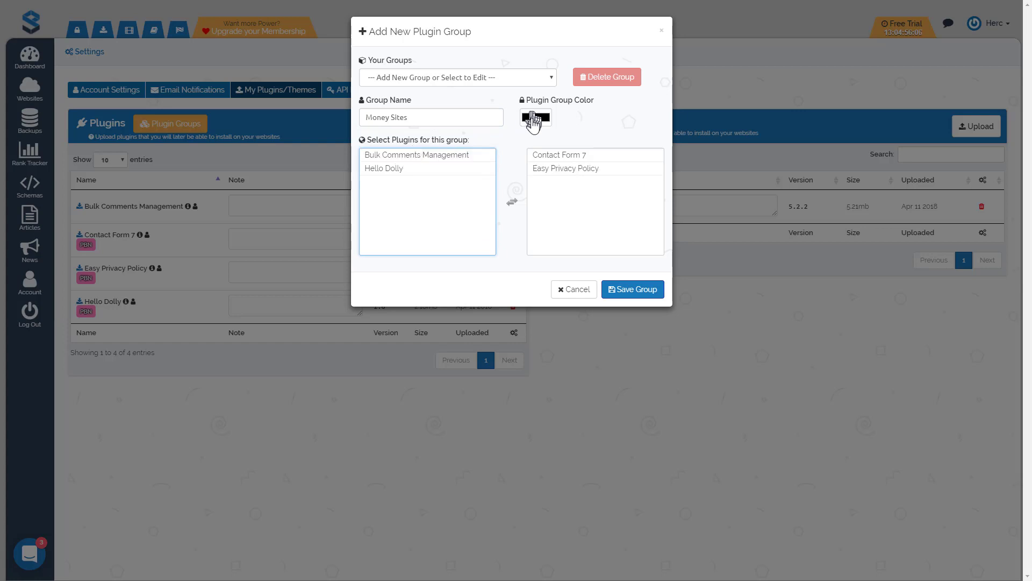
Step: Give the Money Sites plugin group a lime green color (RGB 128, 255, 0) and save the group
left_click(533, 119)
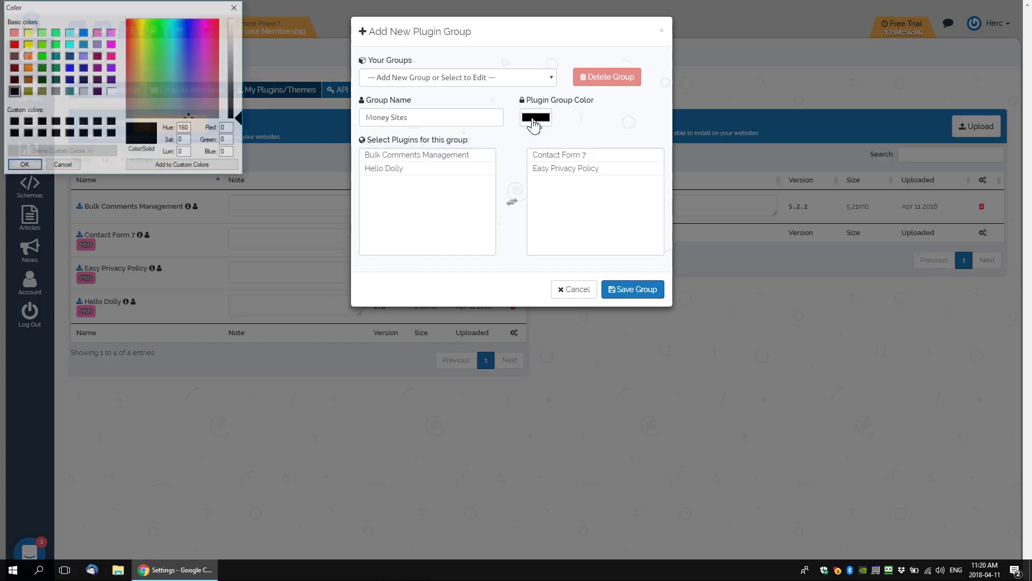
left_click(42, 44)
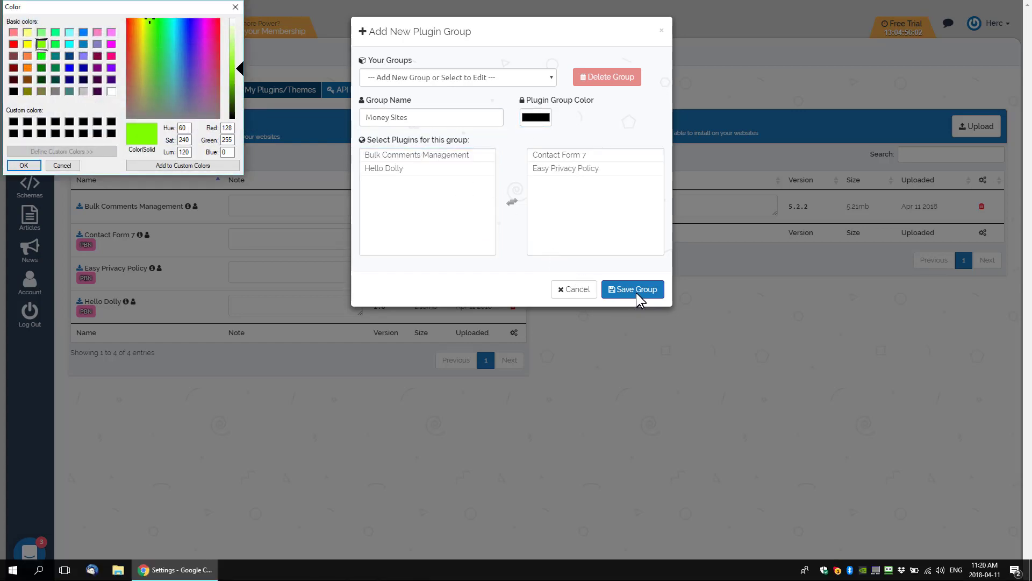
left_click(34, 169)
left_click(643, 291)
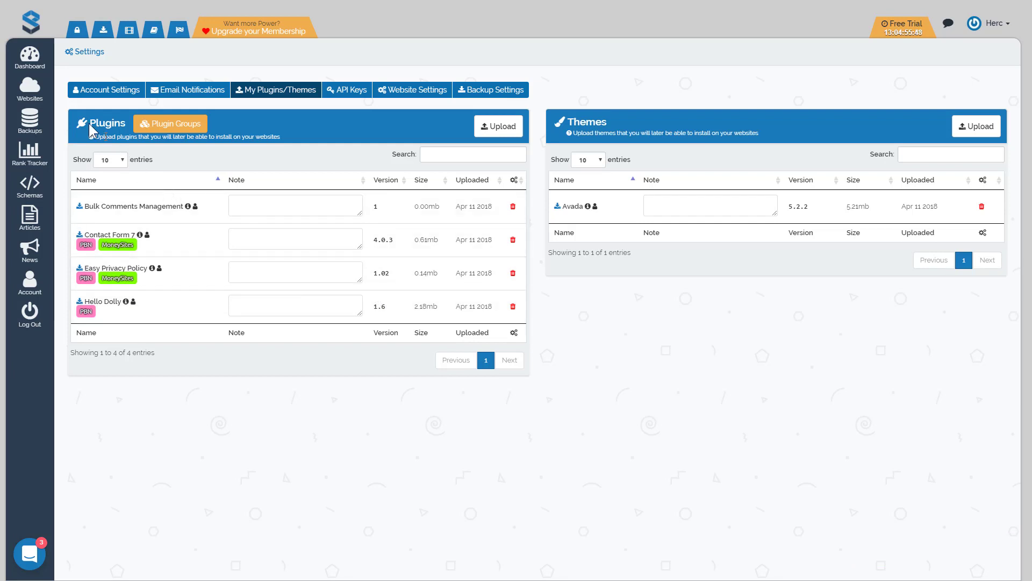
Step: Go back to the managed websites and list only the PBN-tagged ones in the table view
left_click(35, 94)
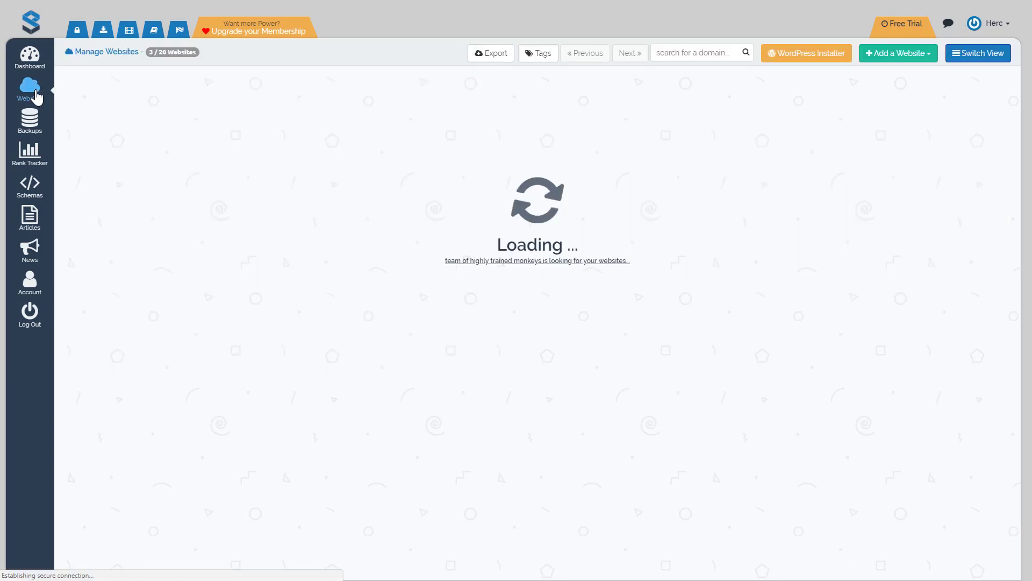
left_click(538, 54)
left_click(650, 124)
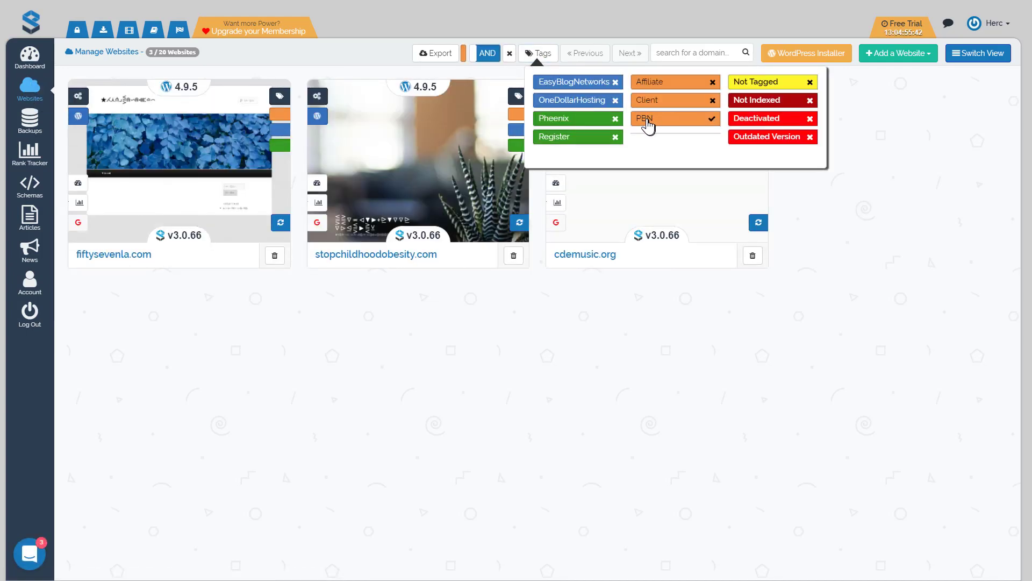
left_click(966, 60)
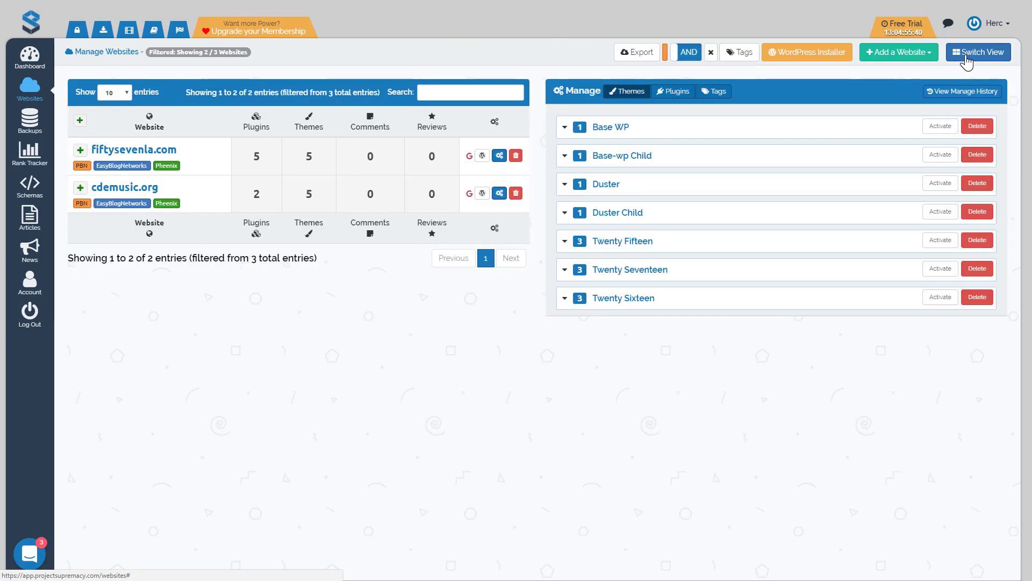
Step: Select both PBN-tagged websites for a plugin upload, choose the PBN group from my plugins, and deselect Easy Privacy Policy
left_click(75, 123)
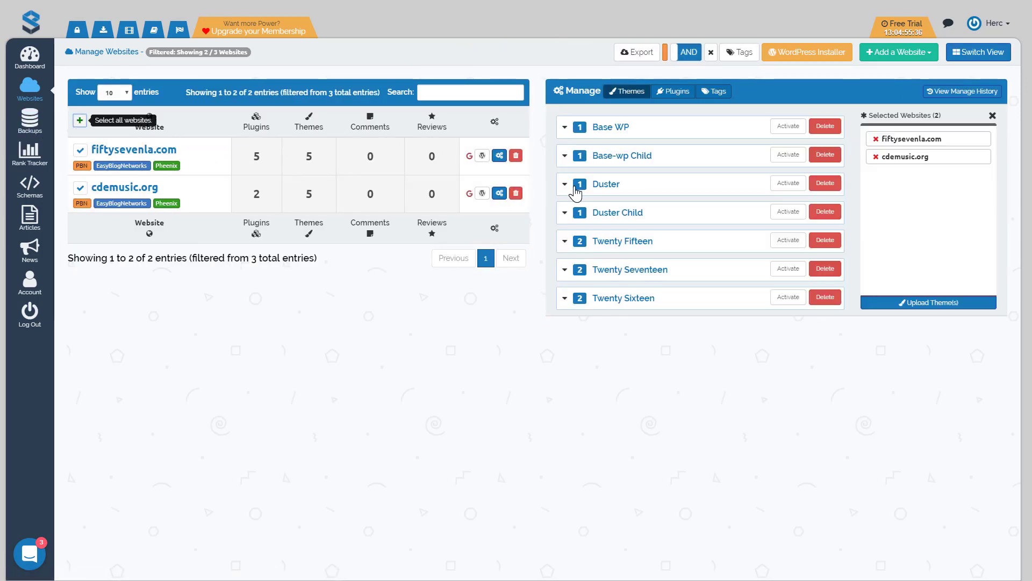
left_click(672, 93)
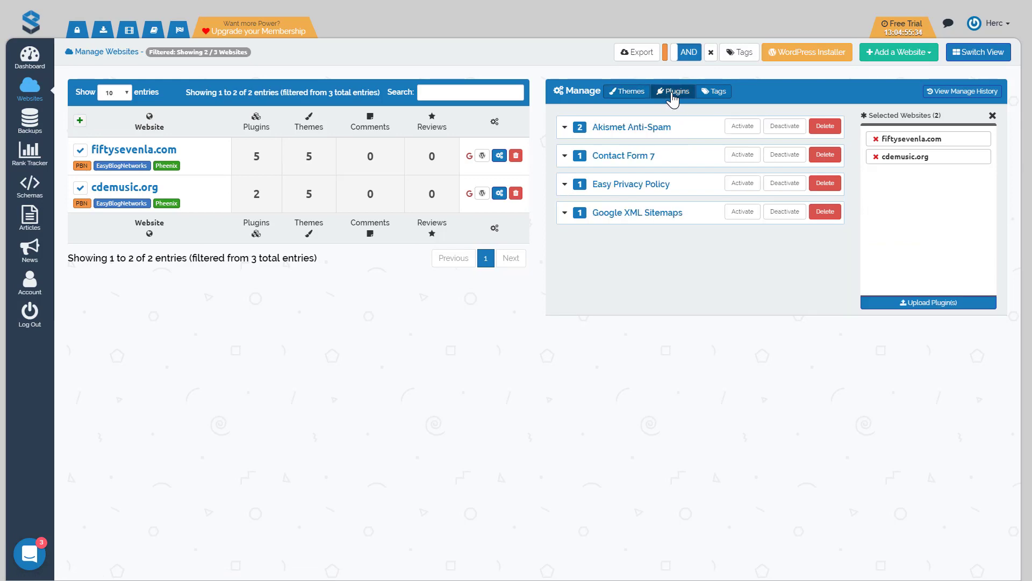
left_click(925, 304)
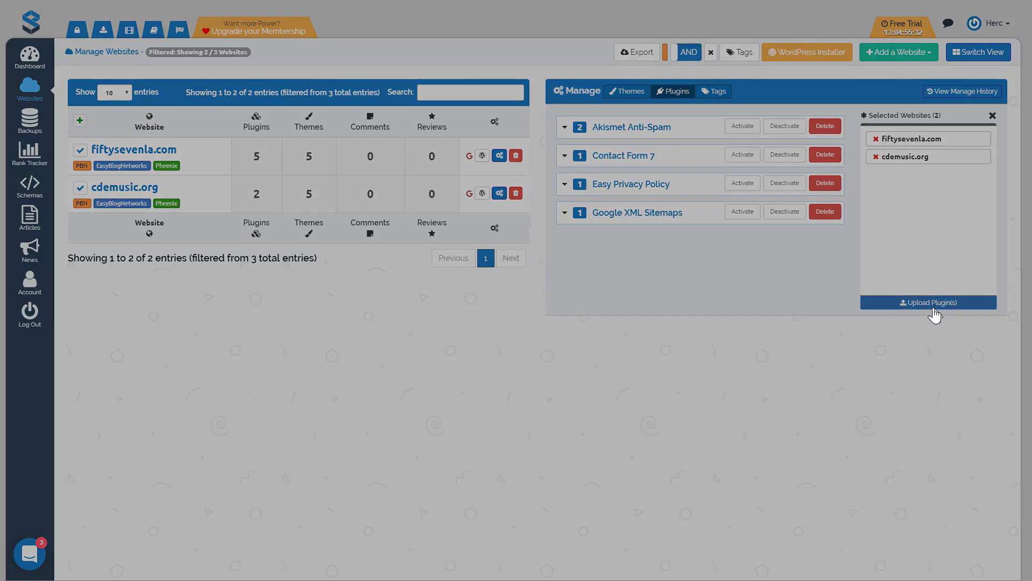
left_click(478, 63)
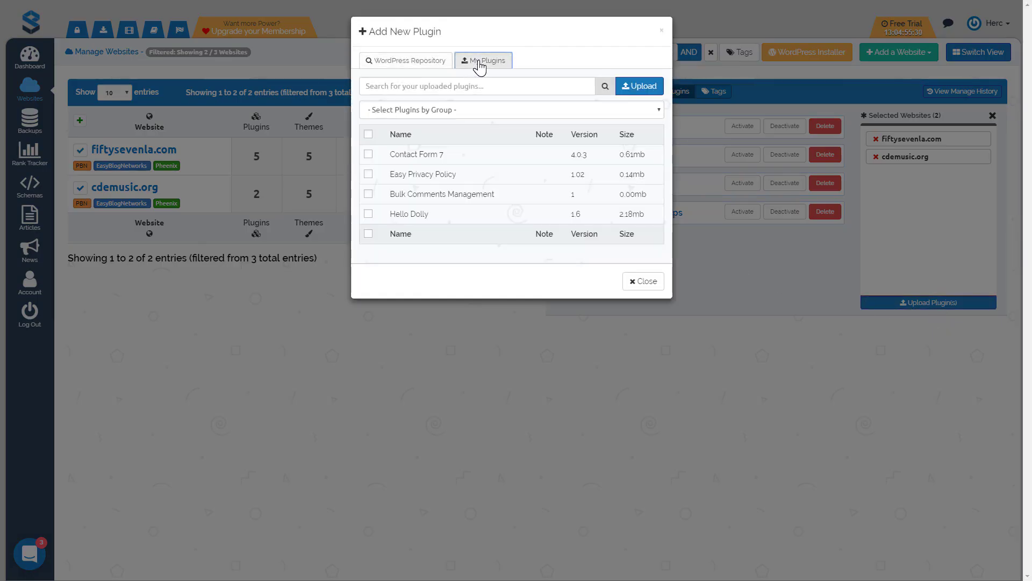
left_click(444, 109)
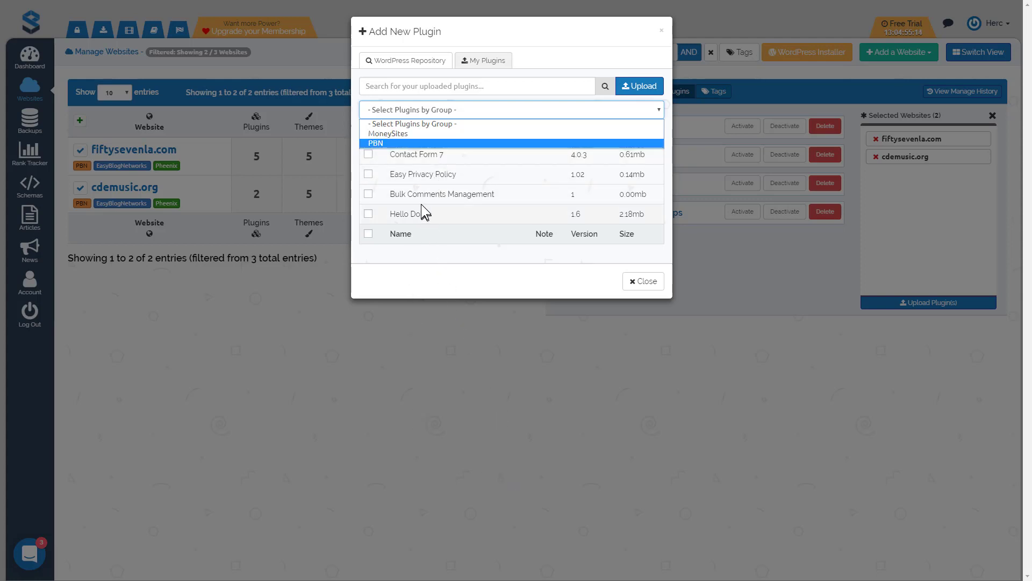
left_click(379, 144)
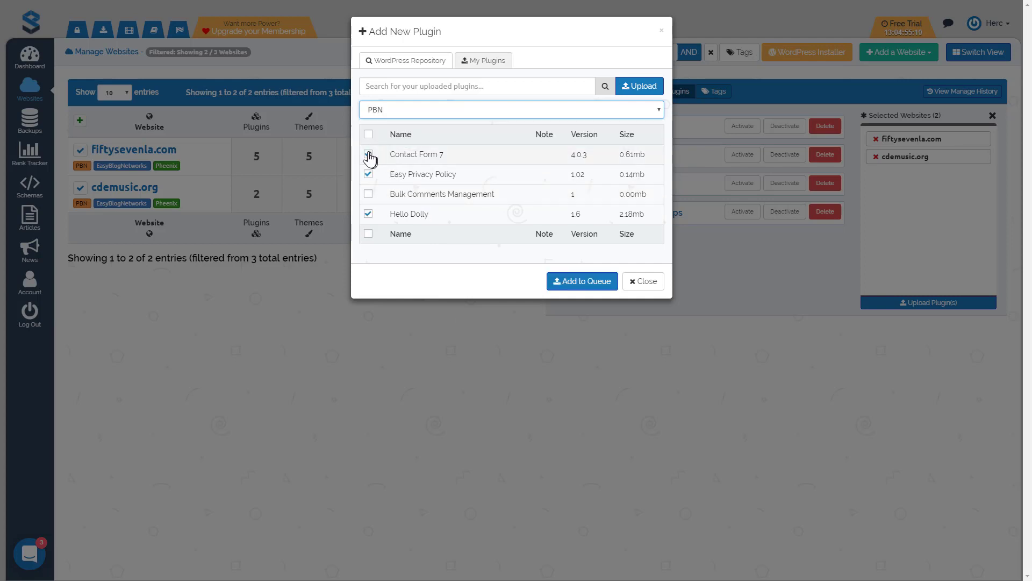
left_click(368, 174)
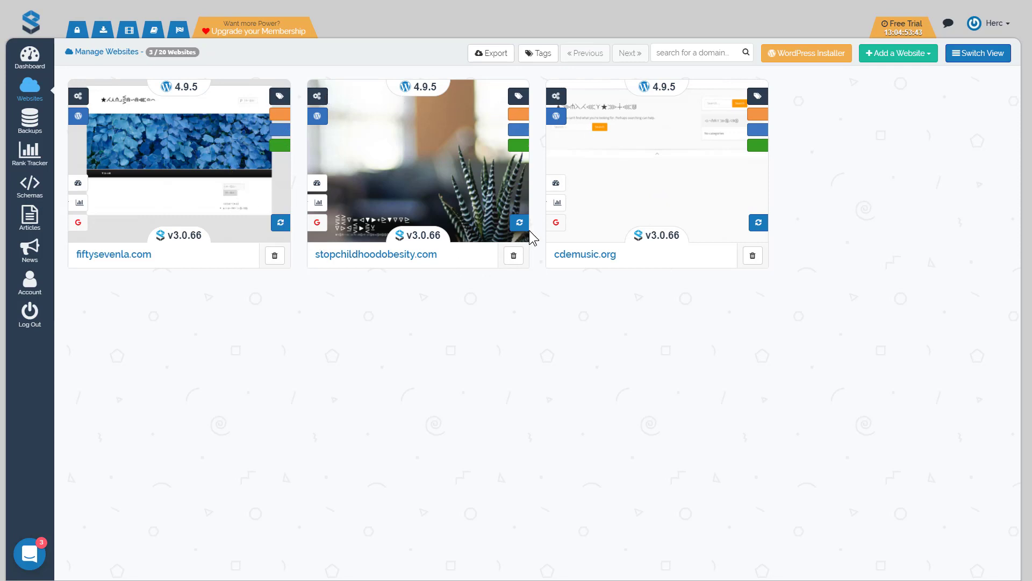
Step: Expand the installed plugins in the websites table view and activate Easy Privacy Policy and Google XML Sitemaps on fiftysevenla.com
left_click(976, 57)
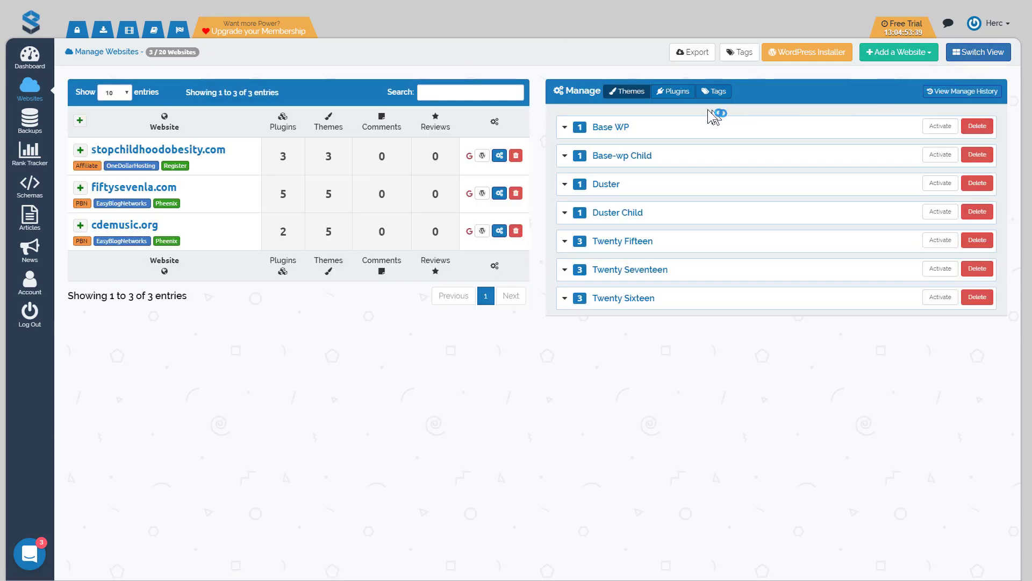
left_click(675, 95)
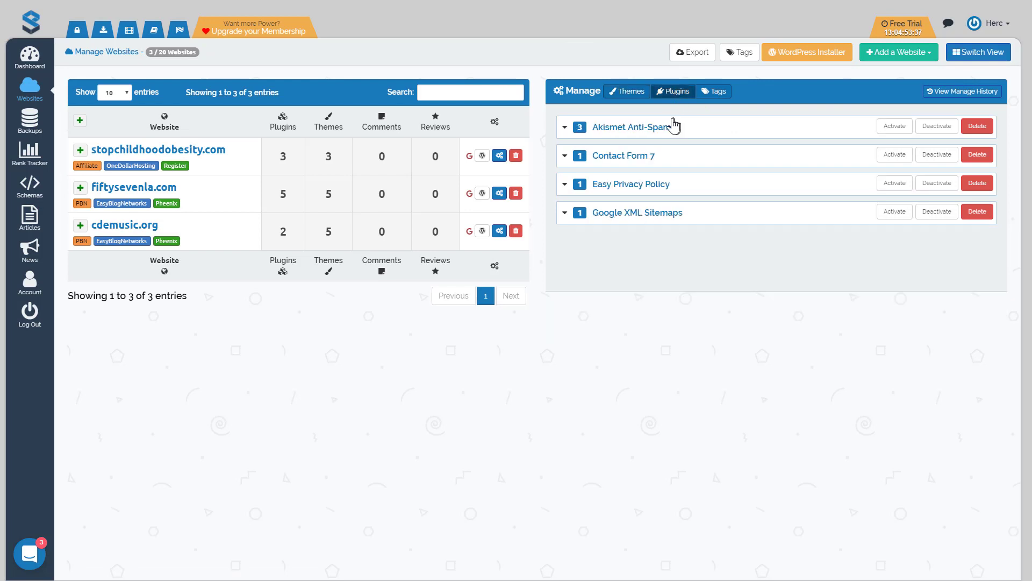
left_click(632, 134)
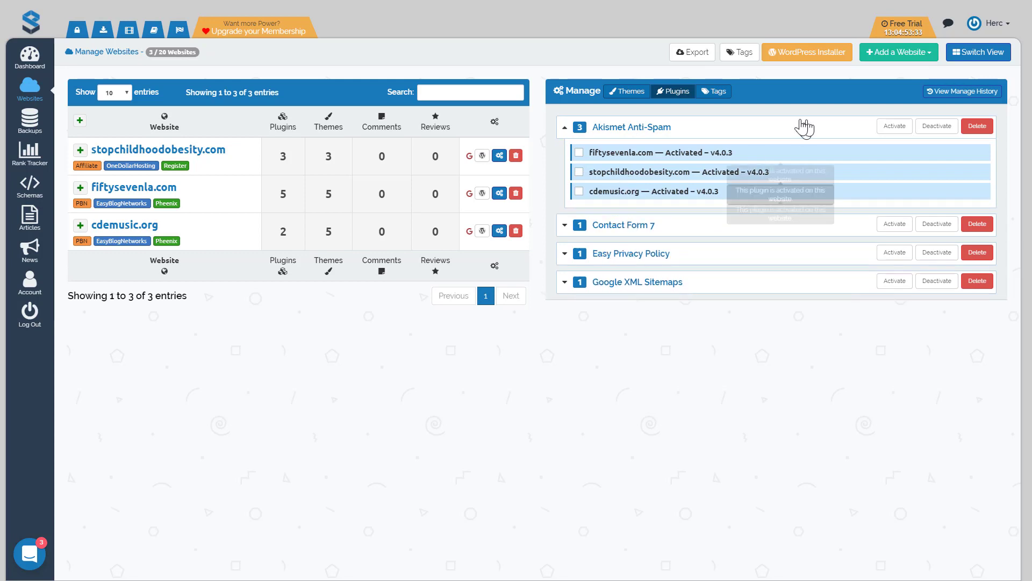
left_click(618, 220)
left_click(618, 278)
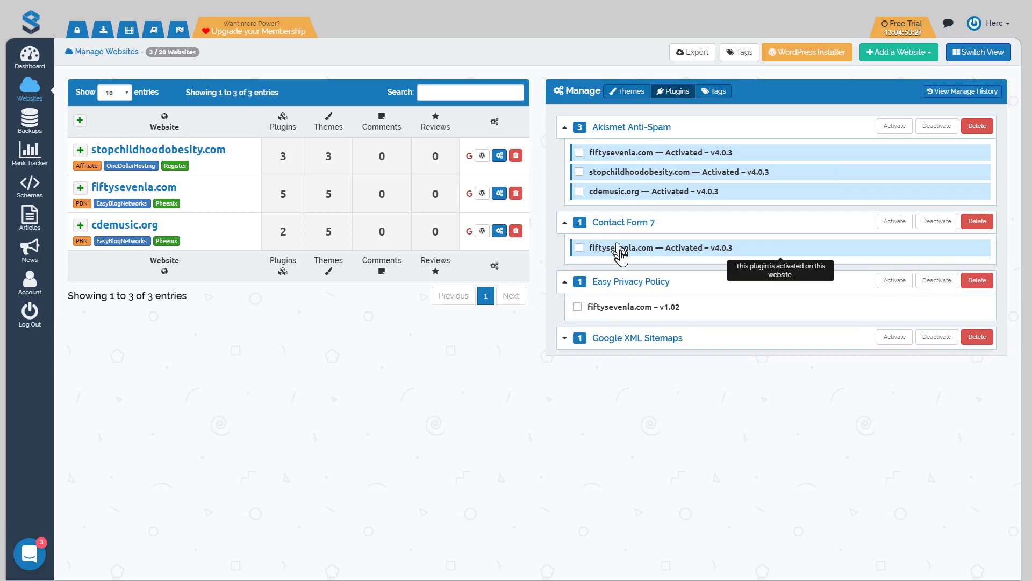
left_click(632, 335)
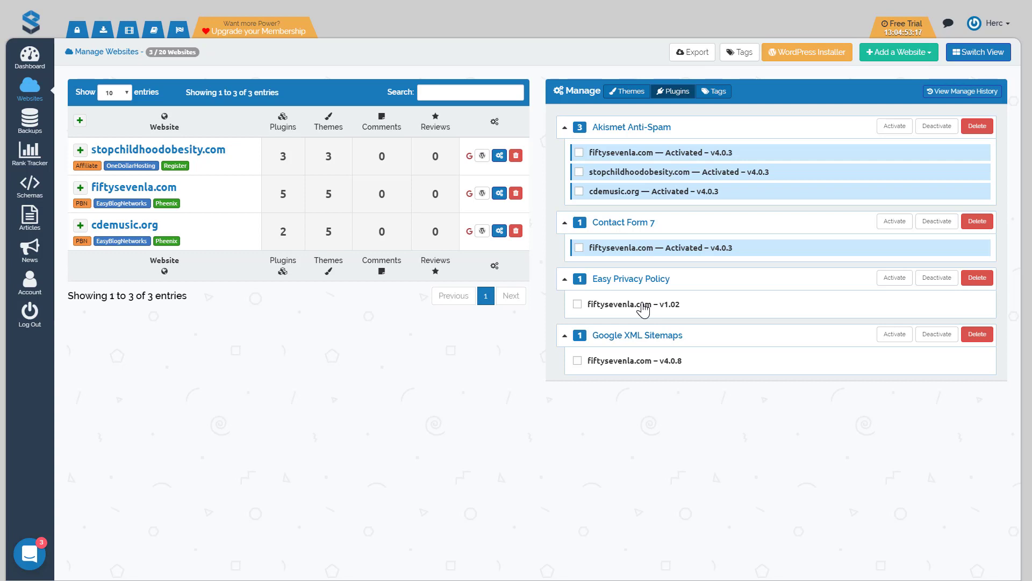
left_click(578, 304)
left_click(893, 340)
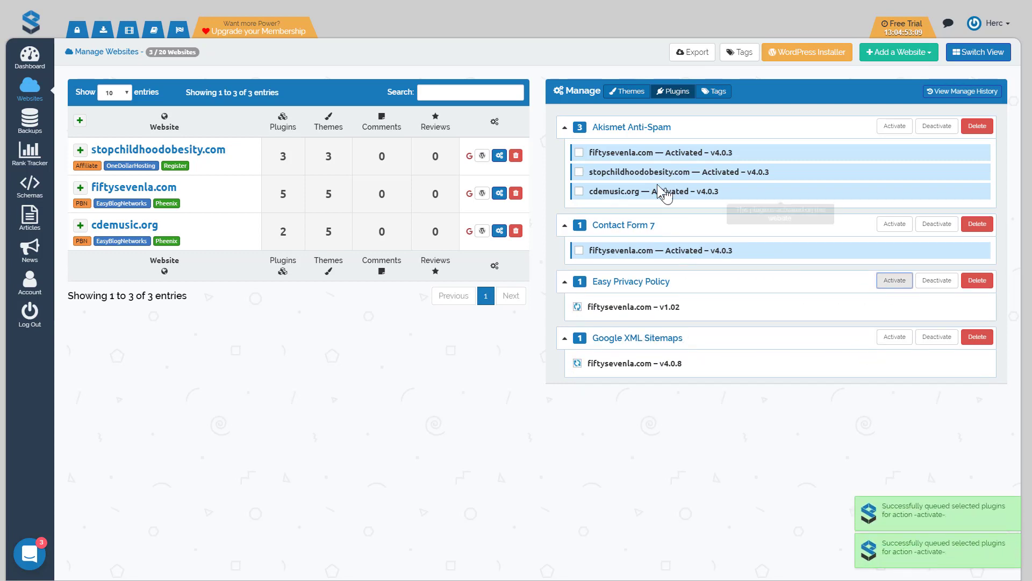
Step: Open the management page of fiftysevenla.com, show its plugins, and synchronize the website twice, dismissing the RoboForm autofill prompt
left_click(33, 94)
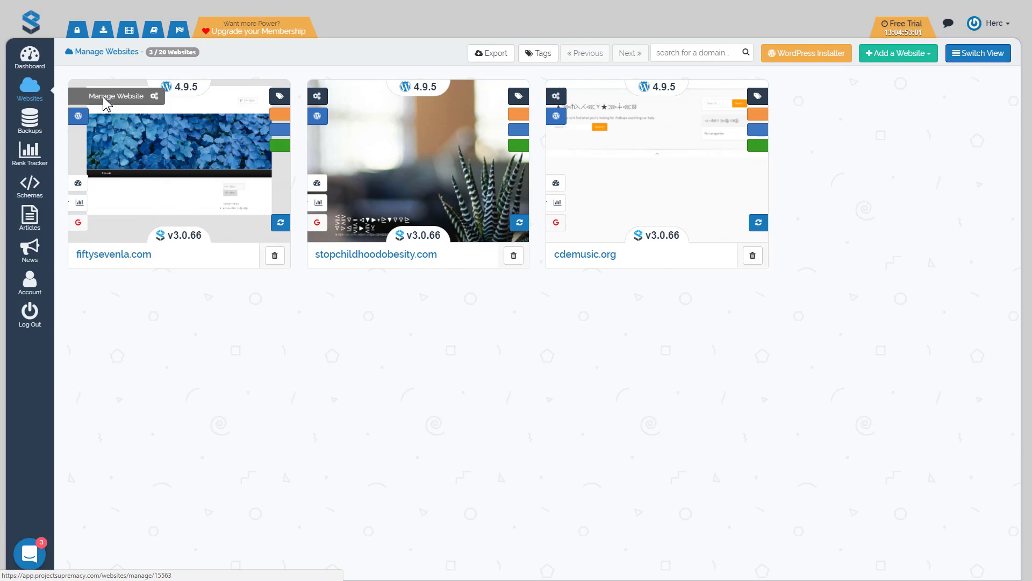
left_click(113, 96)
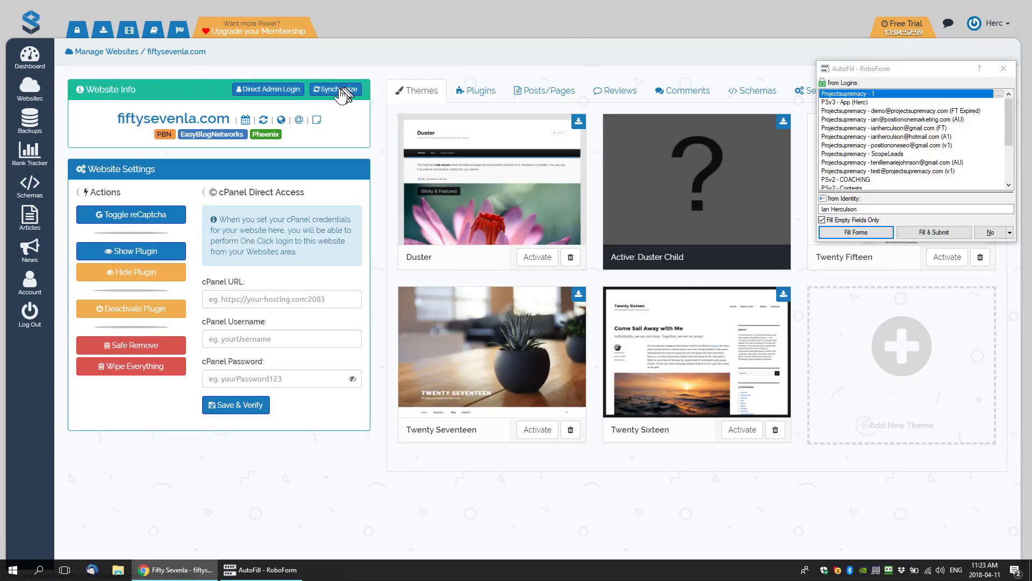
left_click(344, 95)
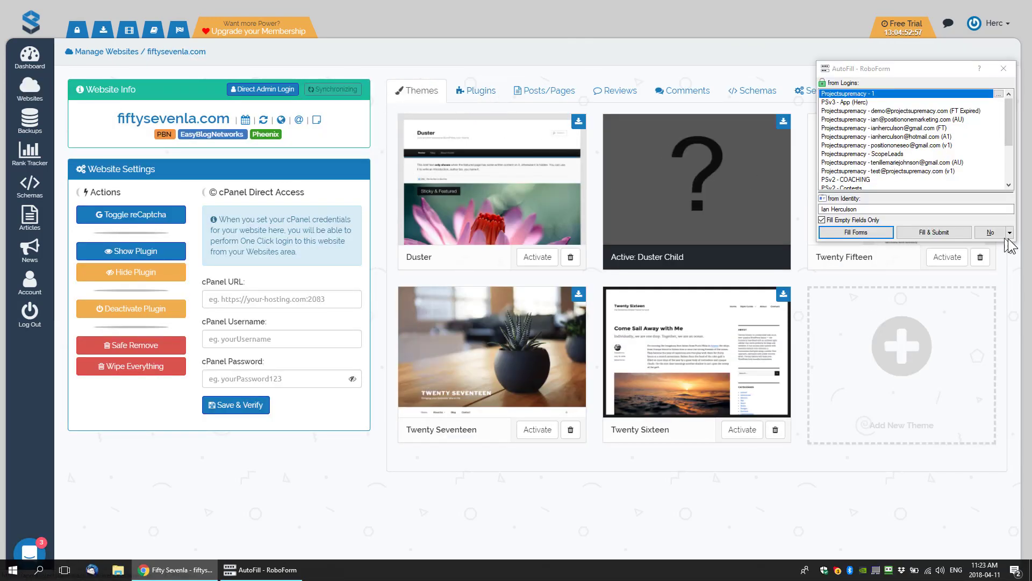
left_click(477, 96)
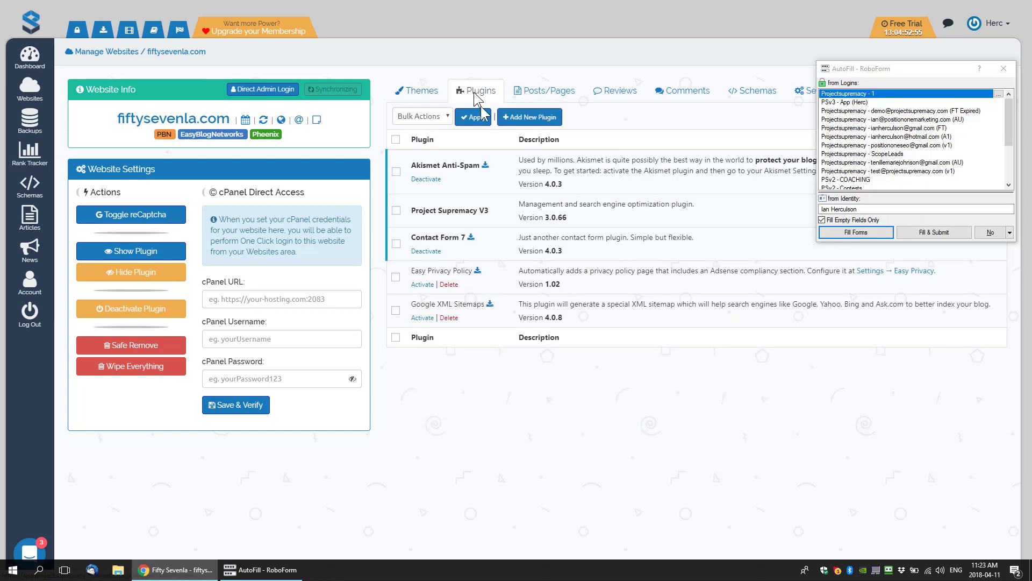
left_click(991, 232)
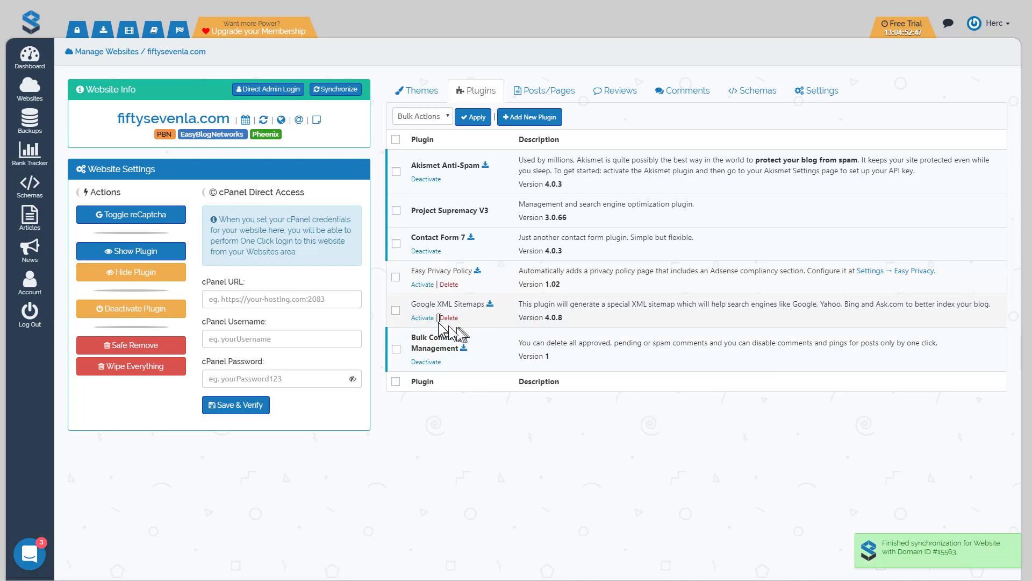
left_click(335, 89)
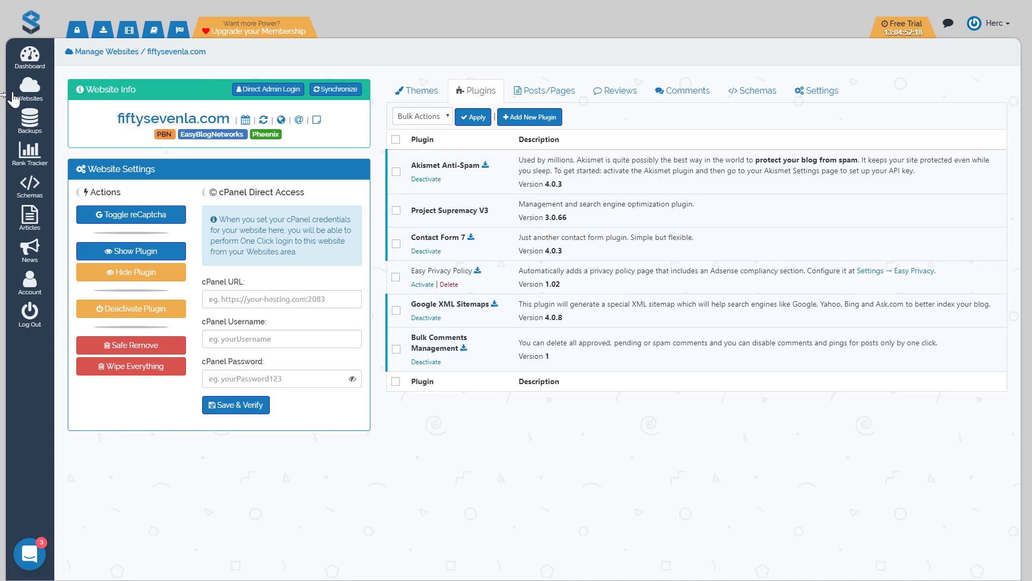
Step: Select all managed websites in the table view and expand every installed plugin to check its activation status per site
left_click(36, 97)
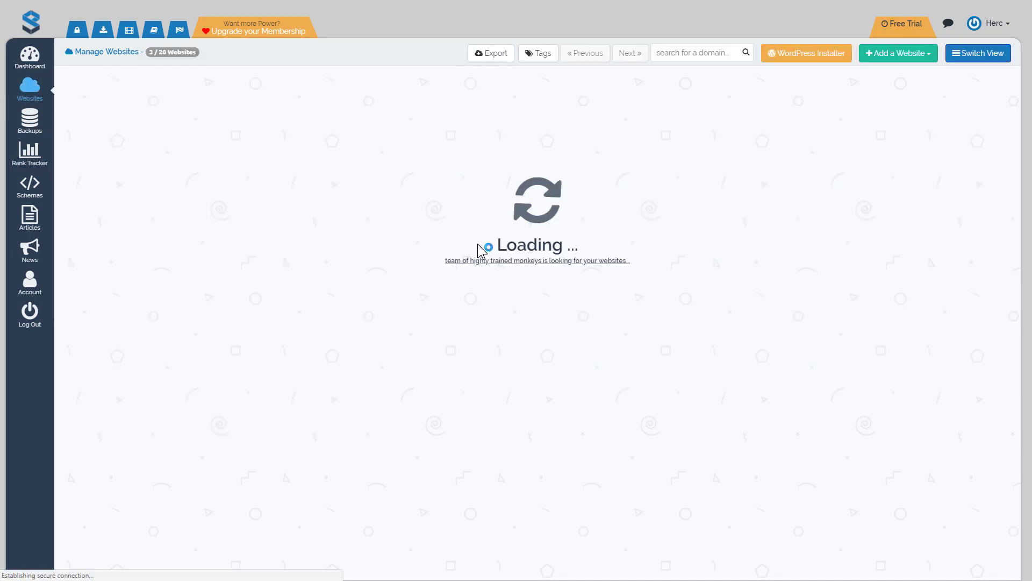
left_click(991, 56)
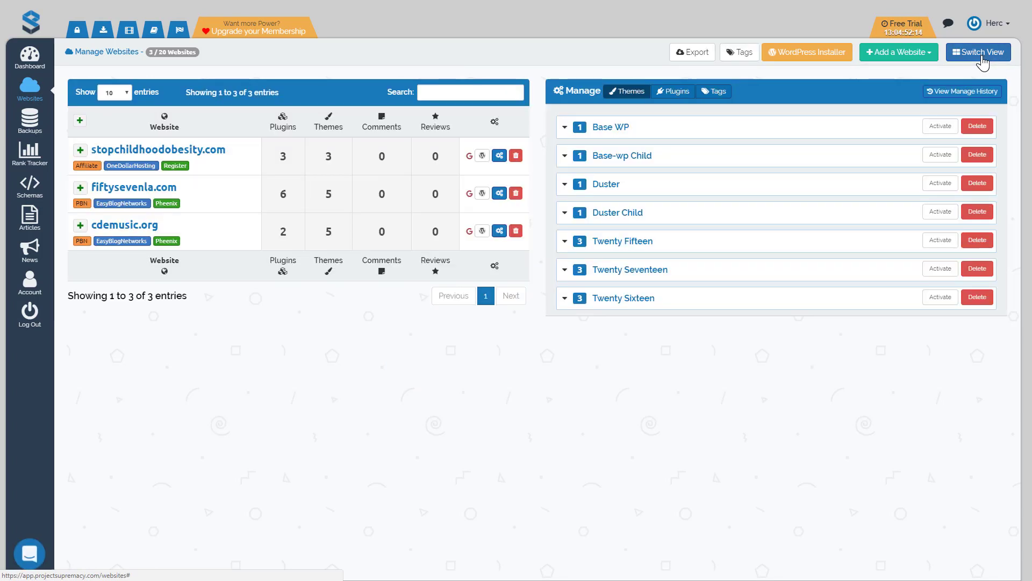
left_click(80, 120)
left_click(673, 91)
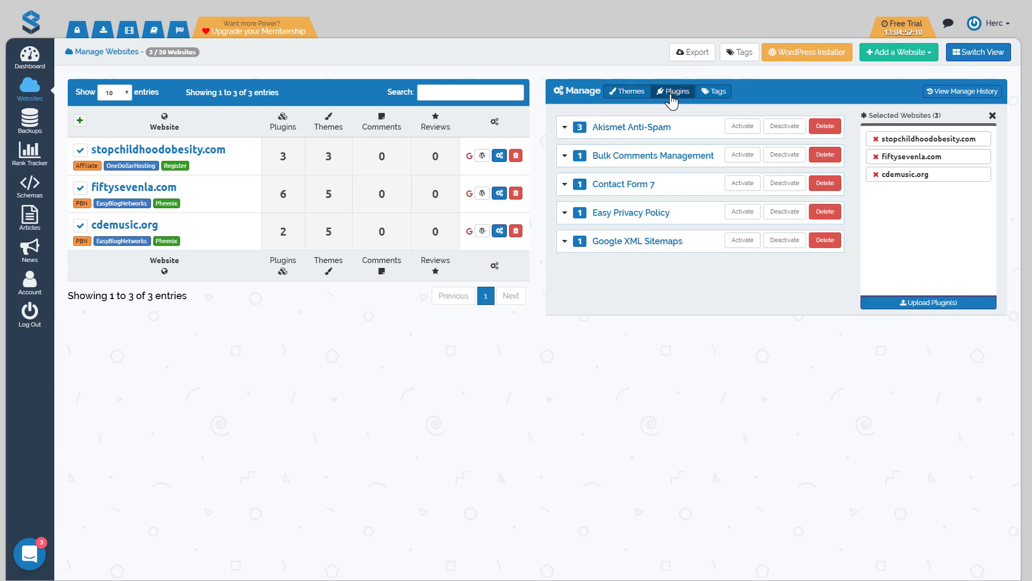
left_click(628, 246)
left_click(623, 213)
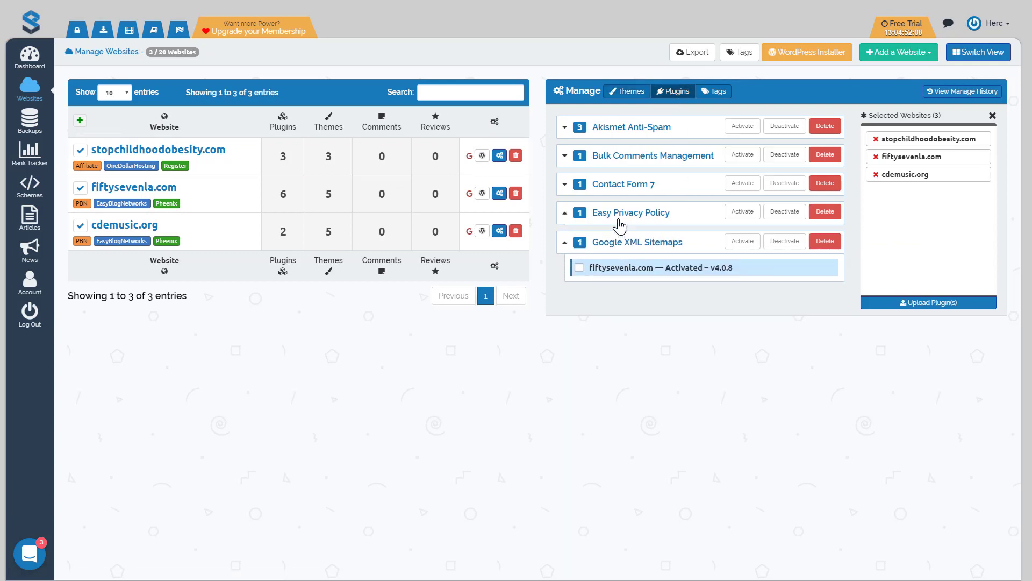
left_click(620, 195)
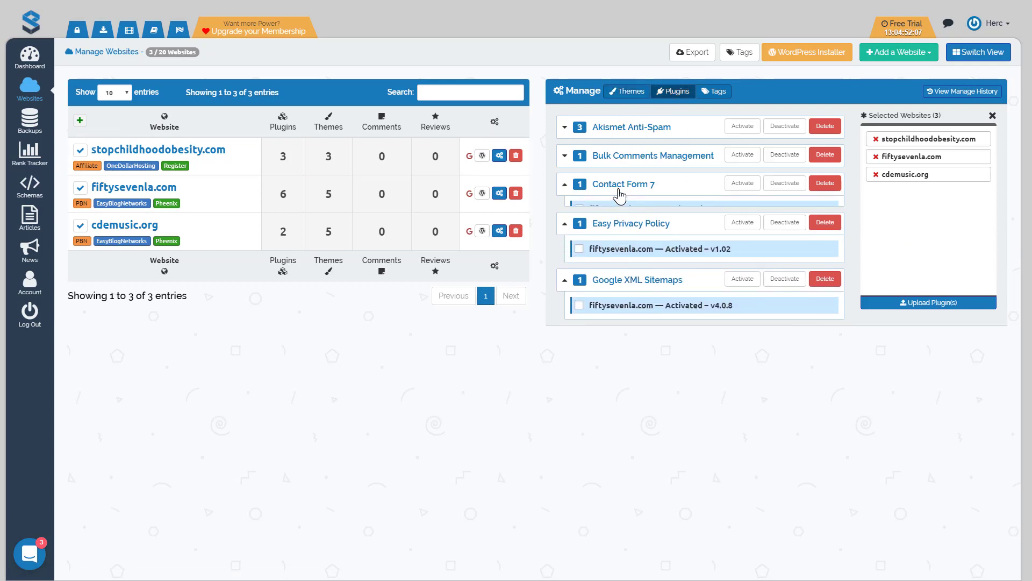
left_click(618, 161)
left_click(626, 129)
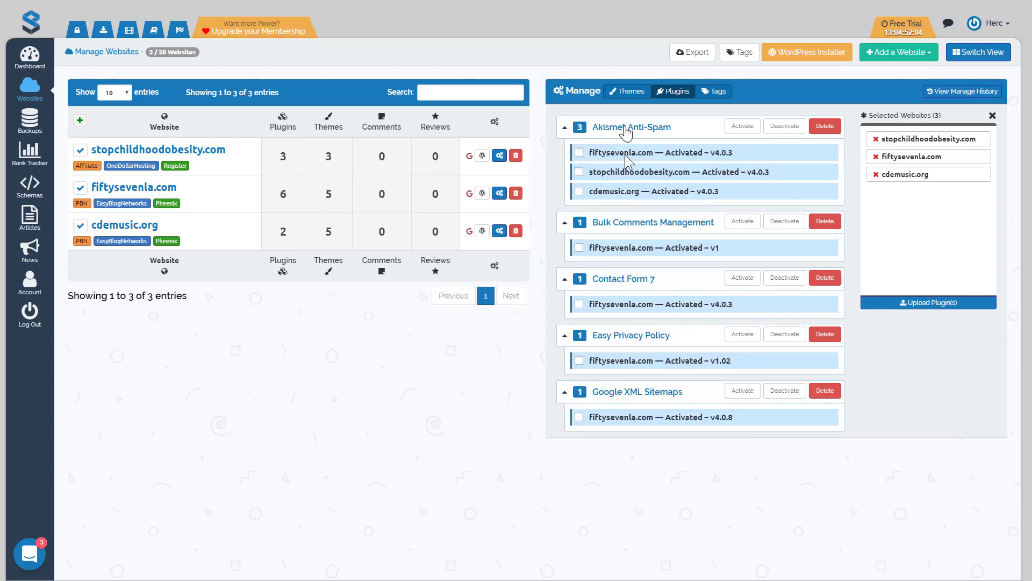